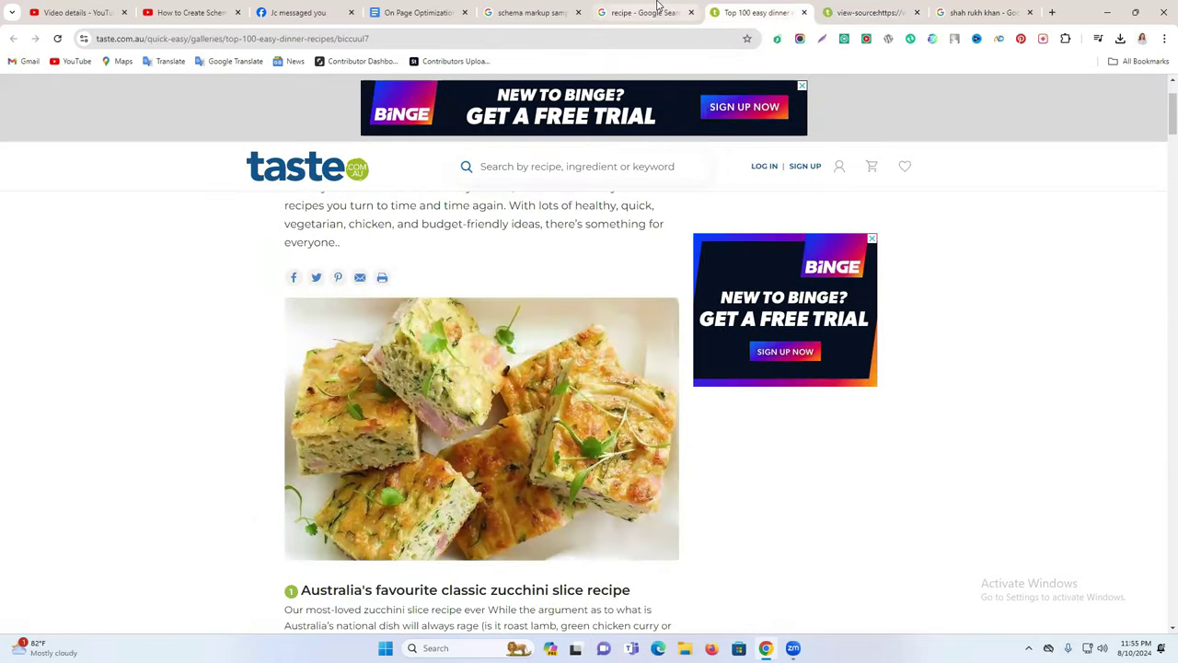
pyautogui.click(658, 9)
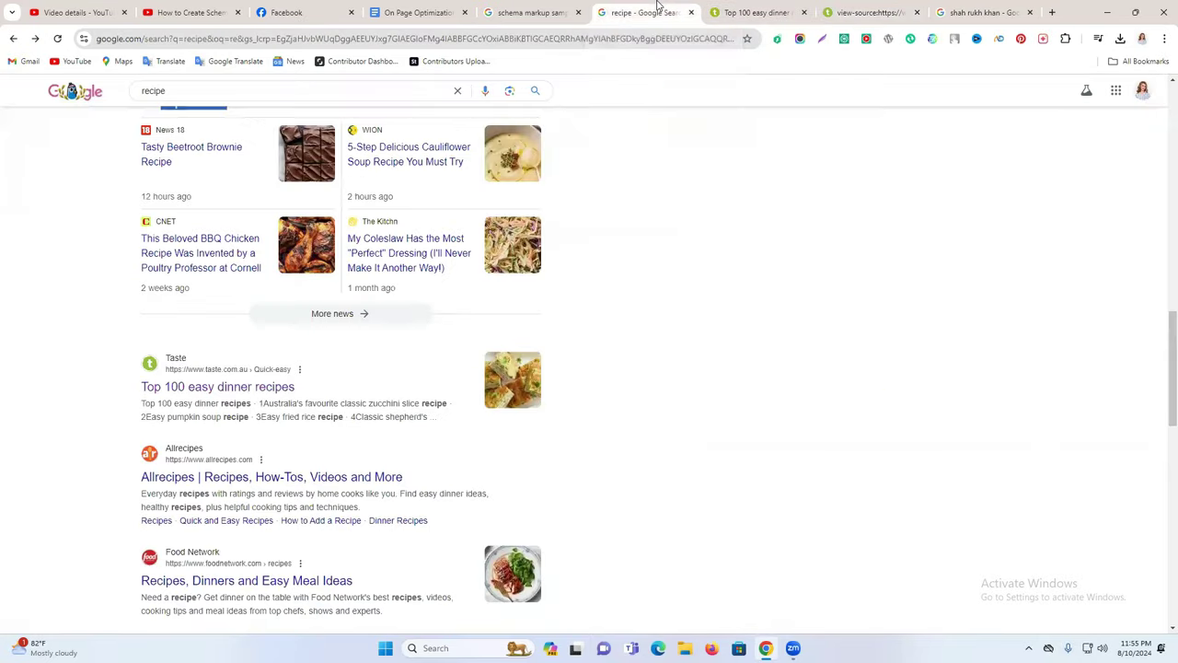
pyautogui.click(757, 12)
pyautogui.click(867, 12)
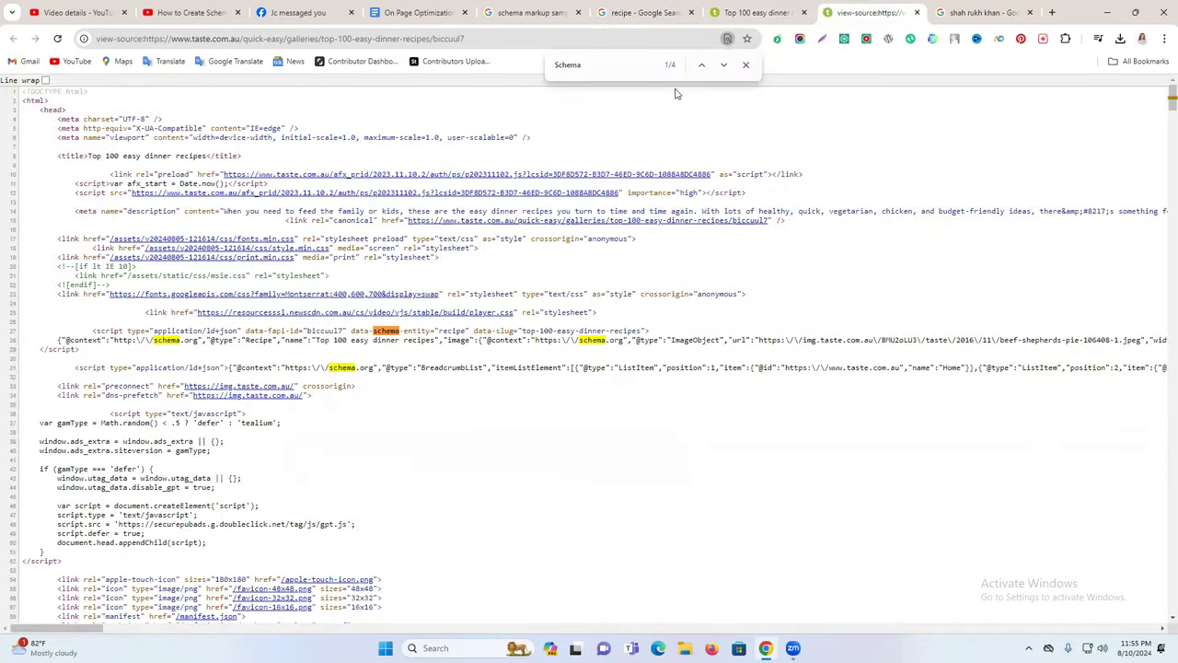
# Open the Food Network result from the recipe search in a new tab and decline the redirect to asianfoodnetwork.com.
pyautogui.click(677, 9)
pyautogui.scroll(-1, 305, 469)
pyautogui.rightClick(208, 517)
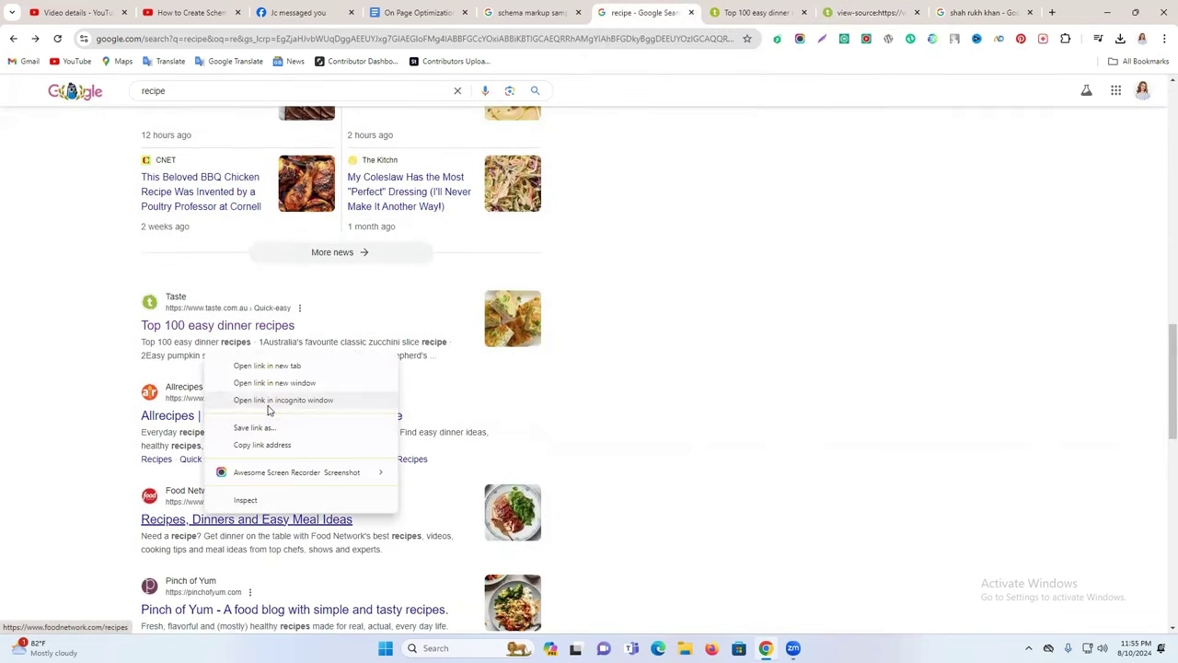
pyautogui.click(295, 366)
pyautogui.click(705, 9)
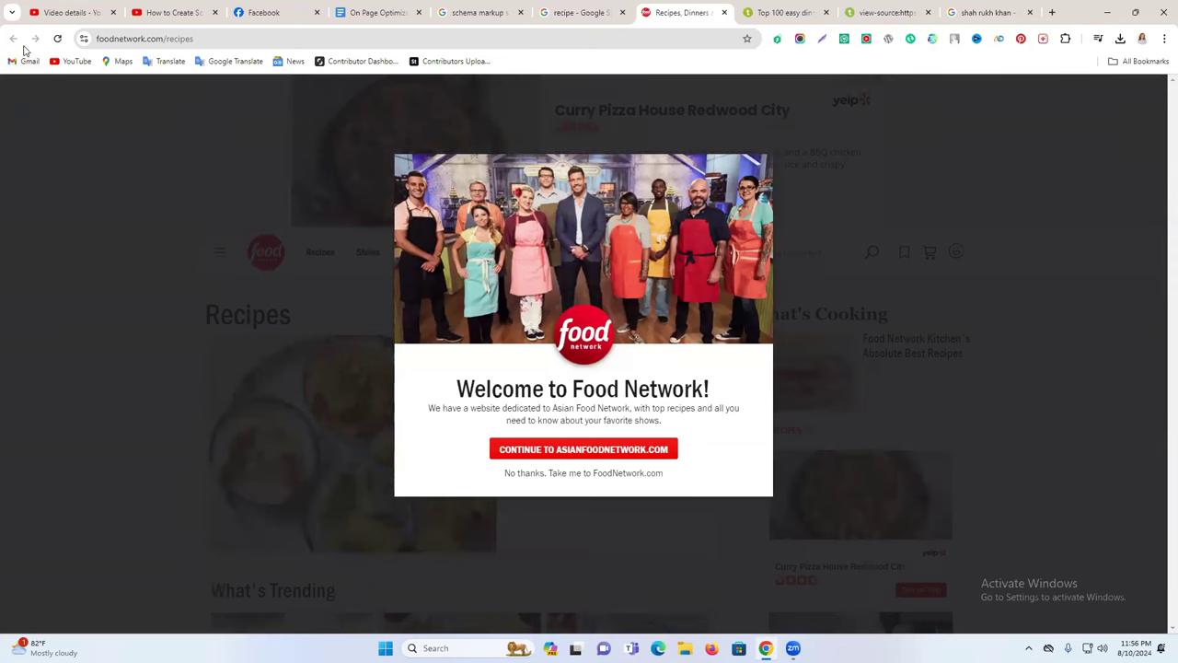
pyautogui.click(563, 472)
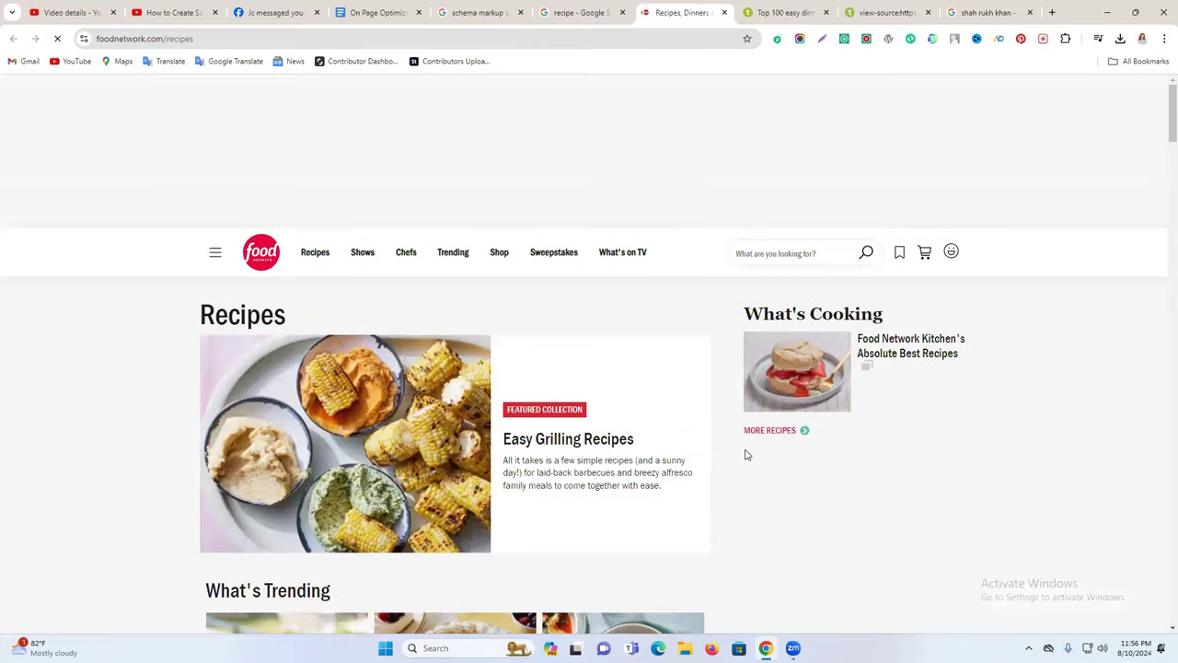
# Open the Pinch of Yum result from the recipe search in a new tab.
pyautogui.click(764, 12)
pyautogui.click(656, 5)
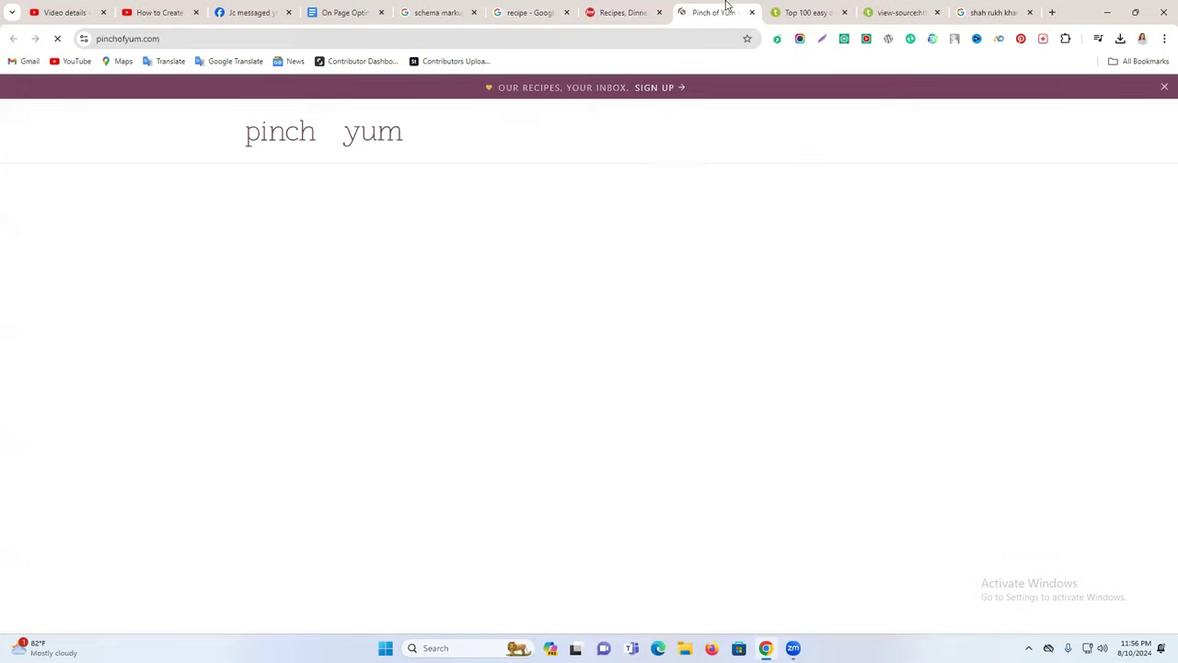
# View the source of the Food Network recipes page, and close both the source and the page.
pyautogui.click(628, 11)
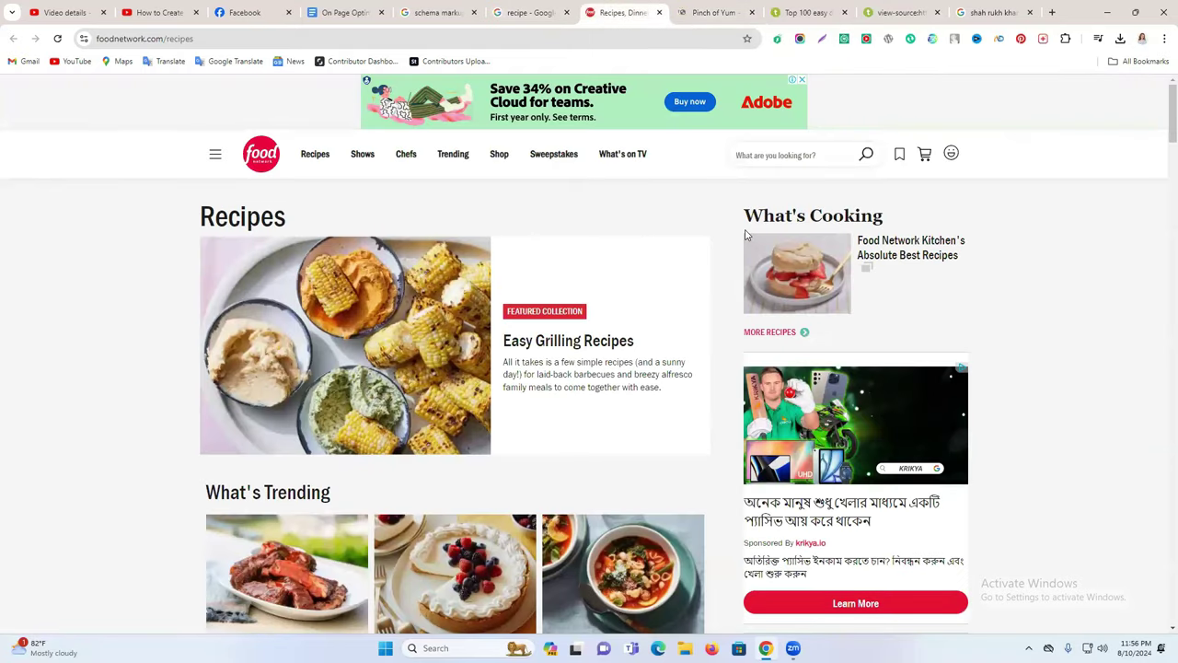
pyautogui.hotkey('ctrl', 'u')
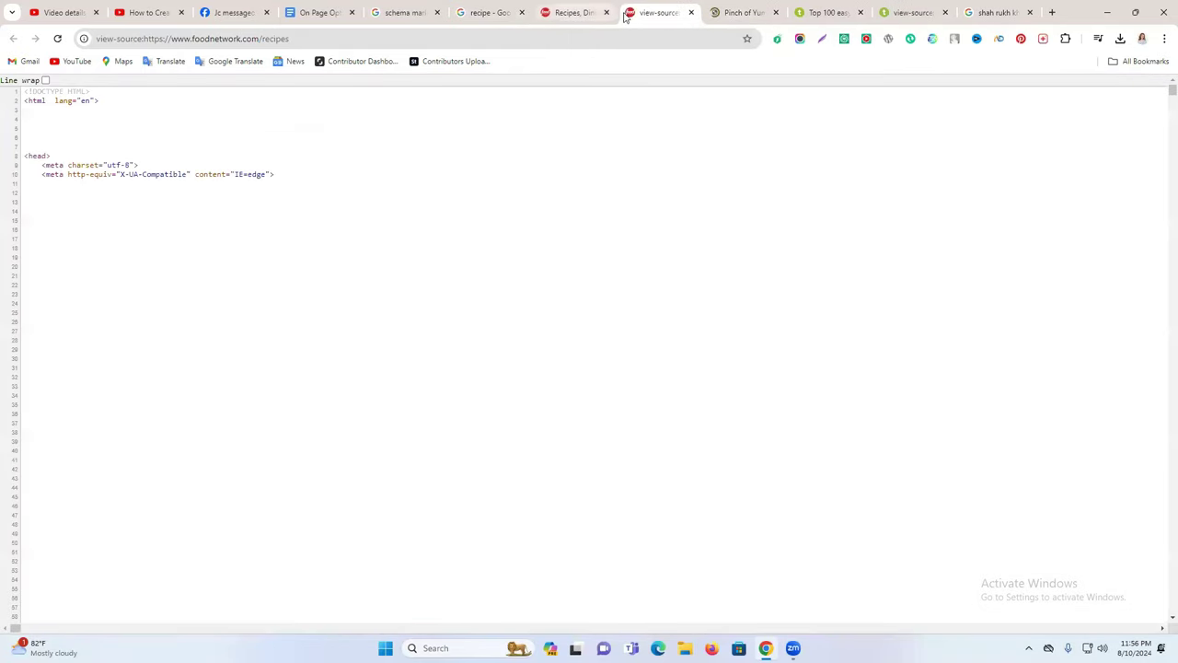
pyautogui.click(691, 12)
pyautogui.click(607, 12)
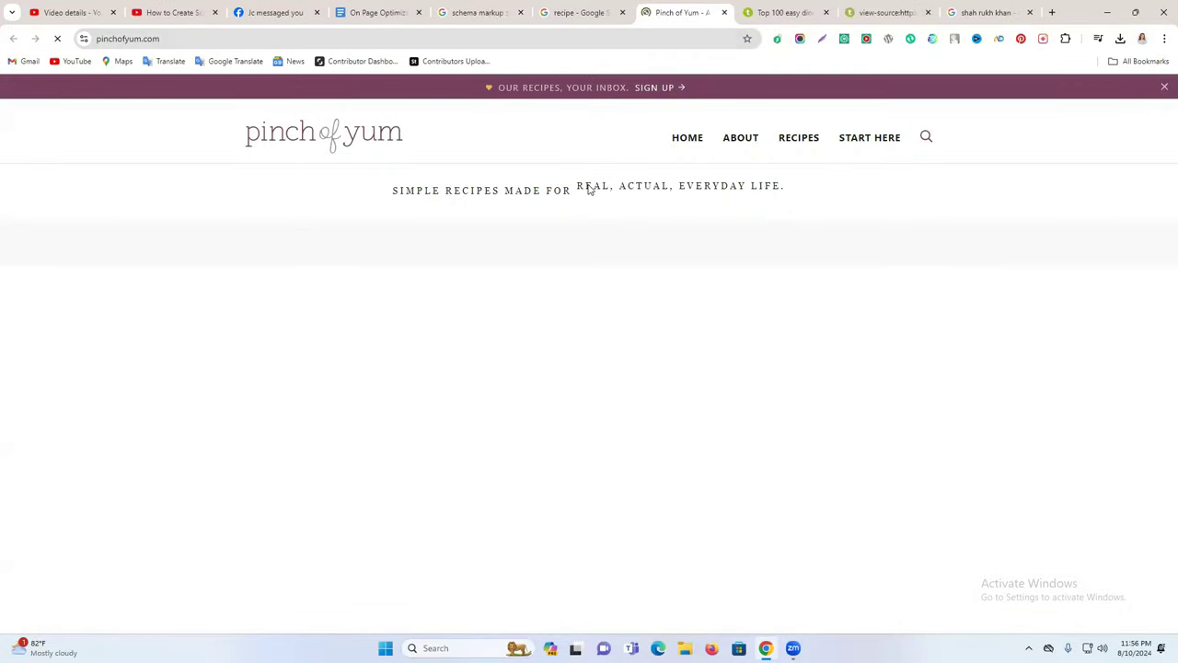
# Open the page source of pinchofyum.com and wait for it to load.
pyautogui.hotkey('ctrl', 'u')
pyautogui.click(625, 12)
pyautogui.click(717, 12)
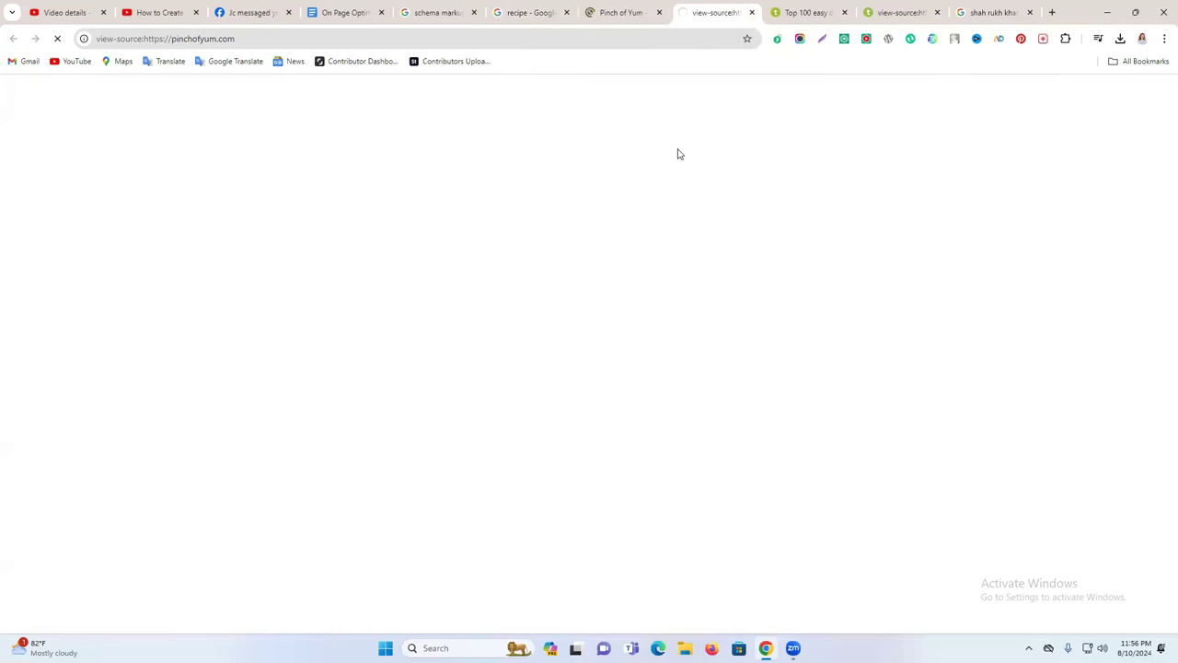
pyautogui.click(626, 12)
pyautogui.click(717, 12)
pyautogui.click(621, 9)
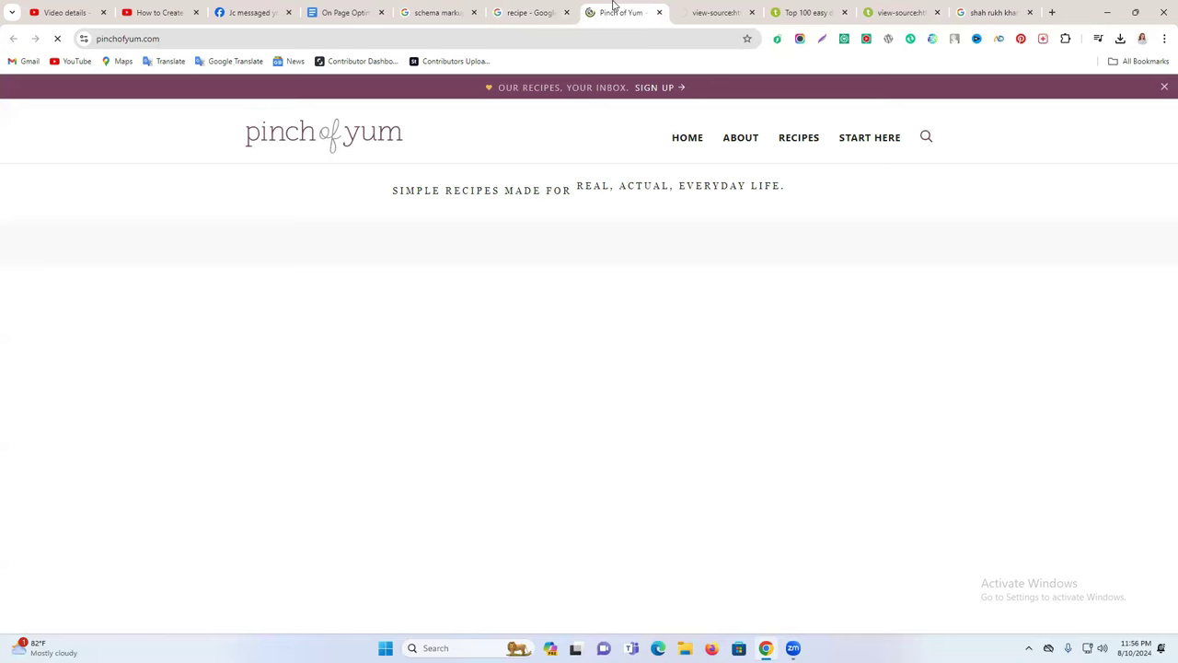
pyautogui.click(709, 12)
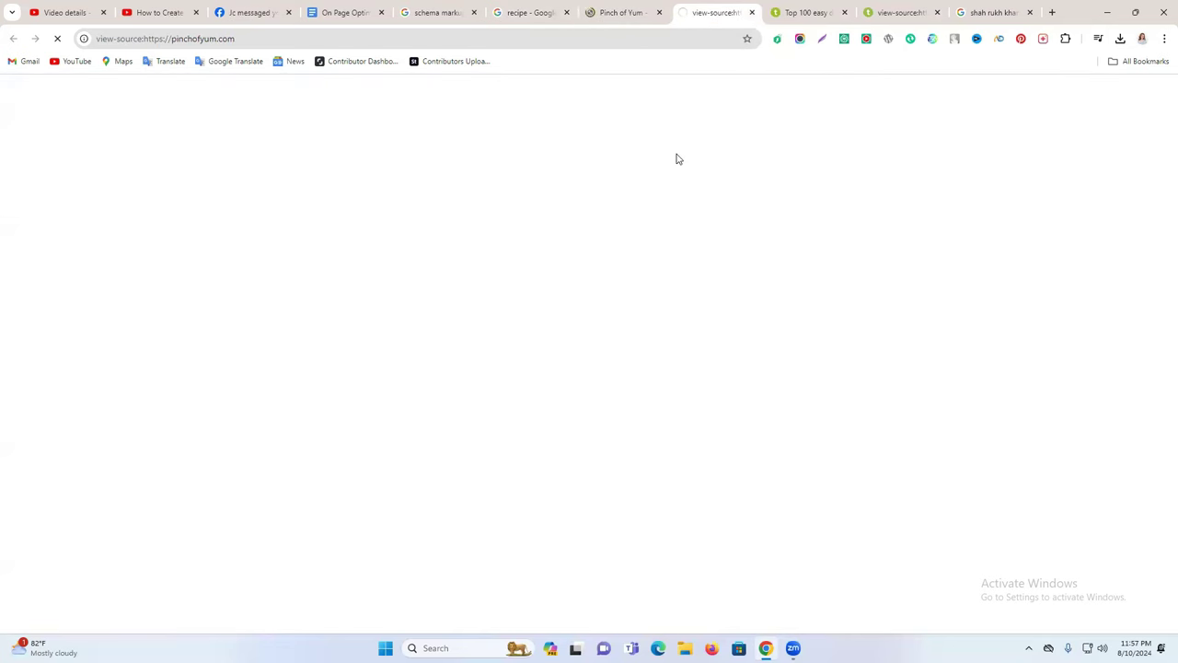
pyautogui.click(619, 11)
pyautogui.click(707, 12)
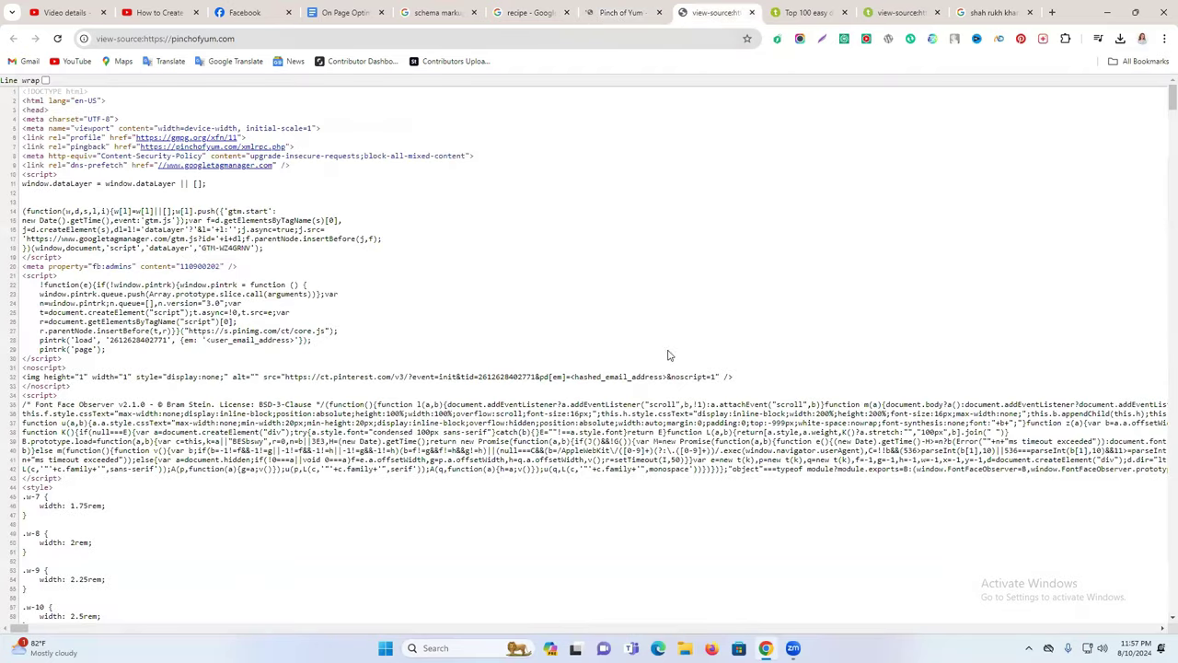
# Find "Schema" in the Pinch of Yum source and inspect the application/ld+json script line.
pyautogui.hotkey('ctrl', 'f')
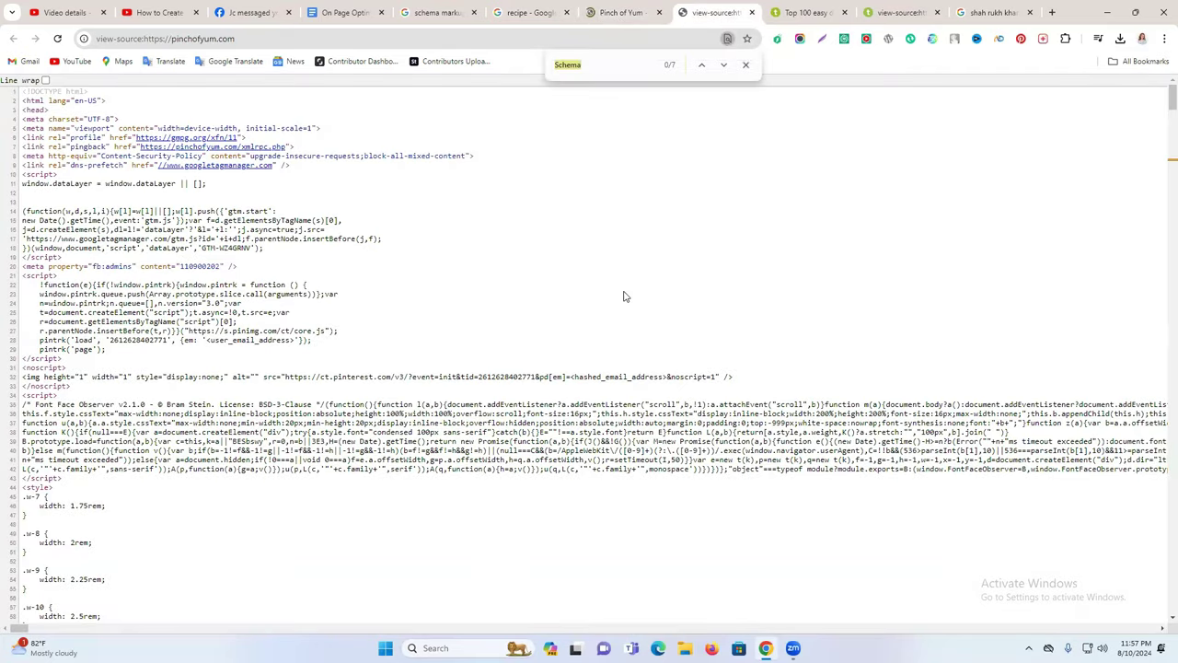
pyautogui.click(618, 75)
pyautogui.press('Return')
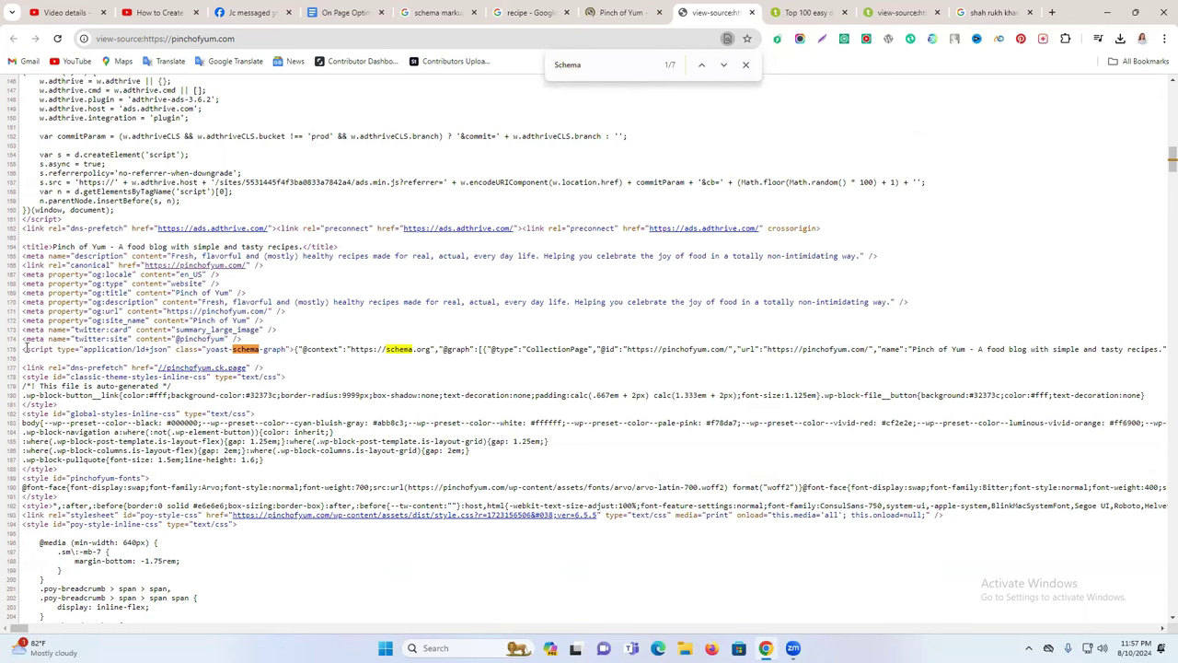
pyautogui.moveTo(25, 348); pyautogui.dragTo(281, 360)
pyautogui.click(530, 157)
# Close the Pinch of Yum page, its source, and the Top 100 easy dinner recipes page.
pyautogui.click(644, 13)
pyautogui.click(660, 13)
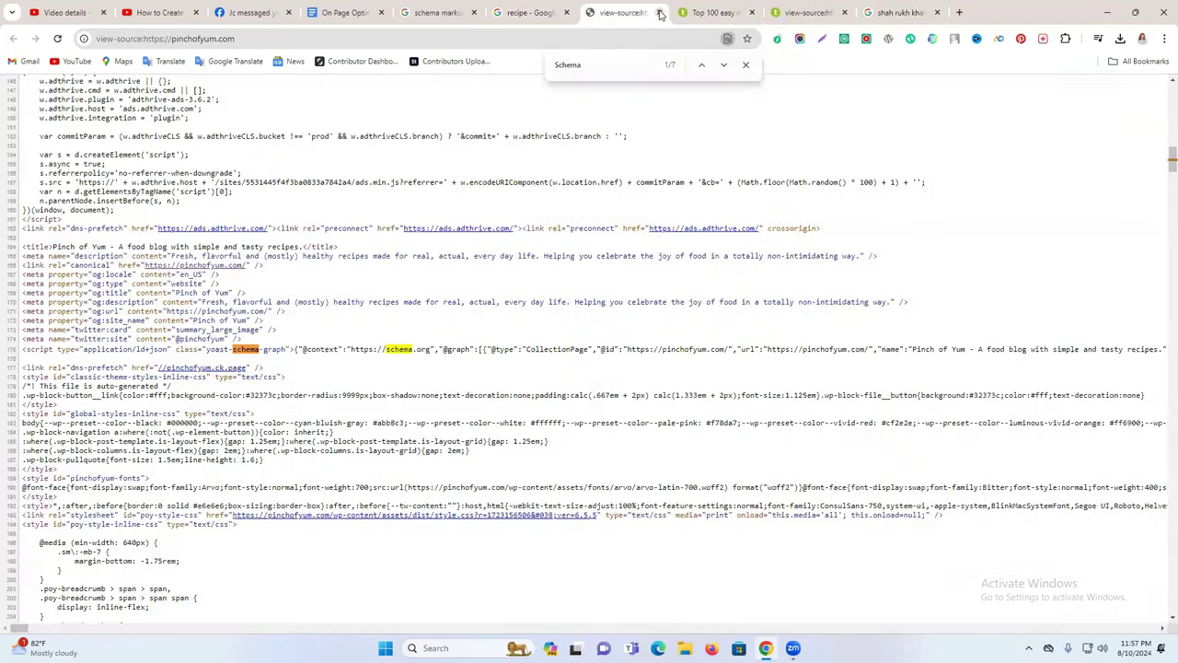
pyautogui.click(660, 13)
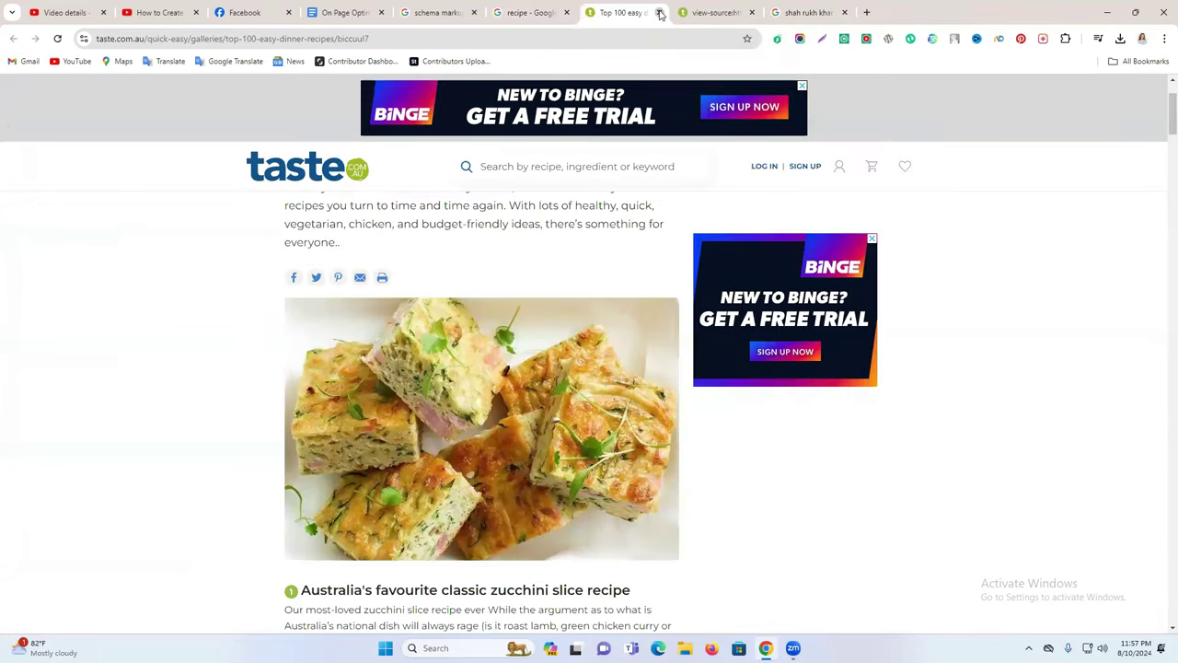
pyautogui.click(660, 13)
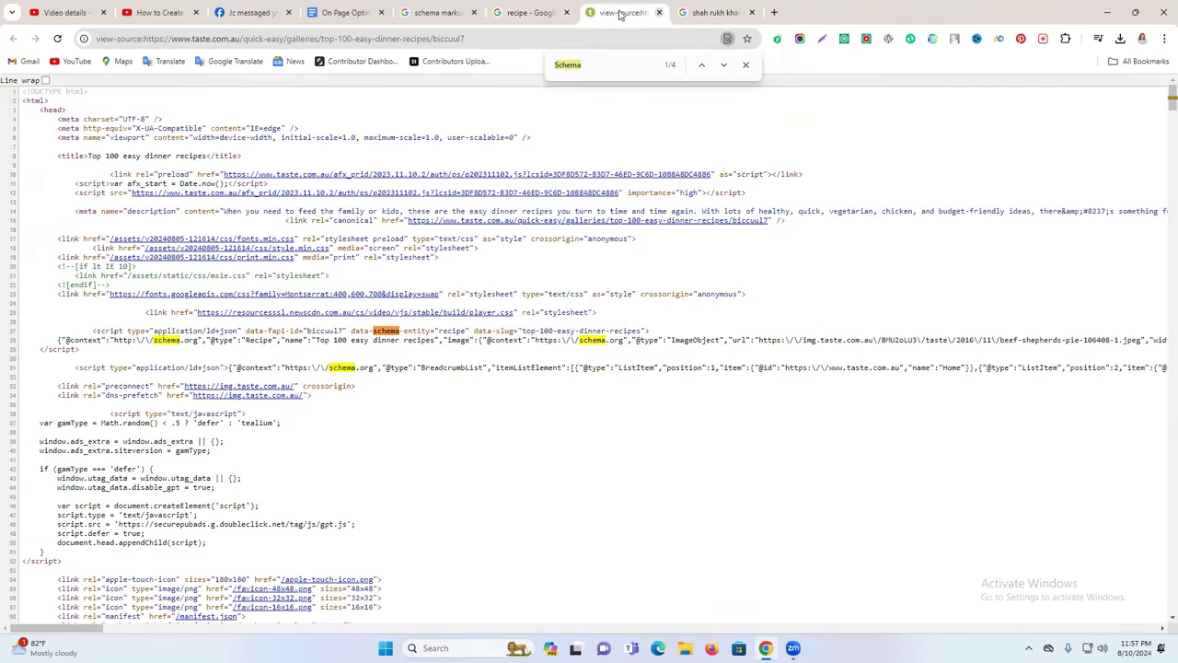
# Examine the Taste page source for its schema markup, searching for "Schema" and closing the search again.
pyautogui.press('Escape')
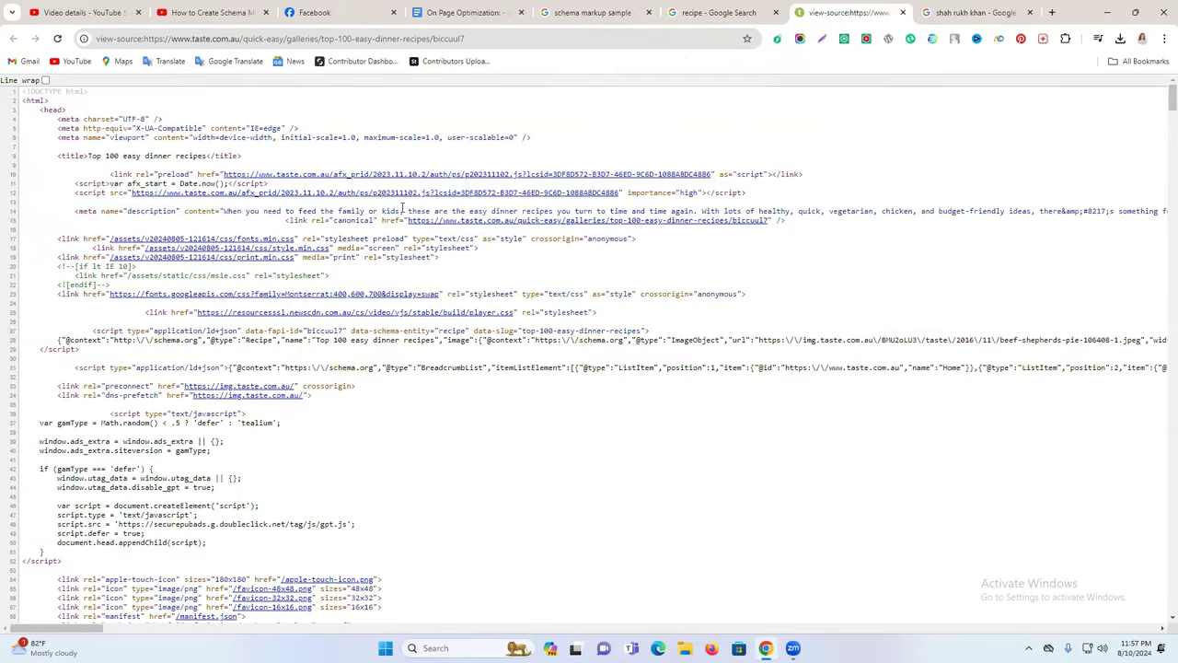
pyautogui.scroll(-2, 432, 322)
pyautogui.scroll(1, 524, 313)
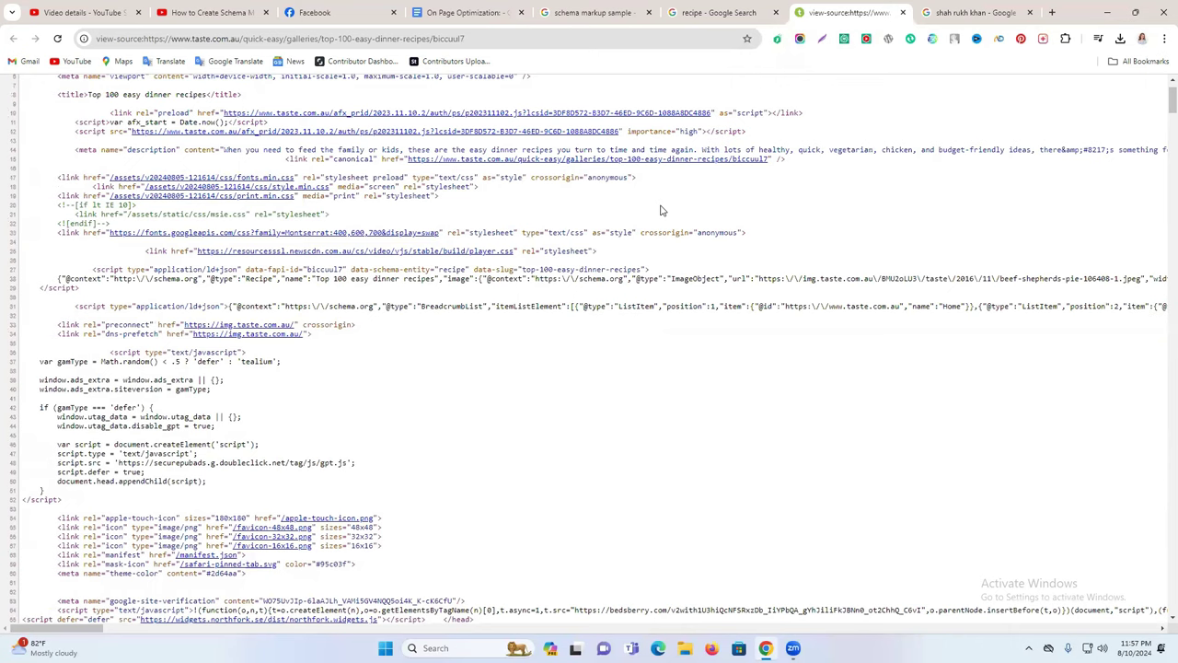
pyautogui.hotkey('ctrl', 'f')
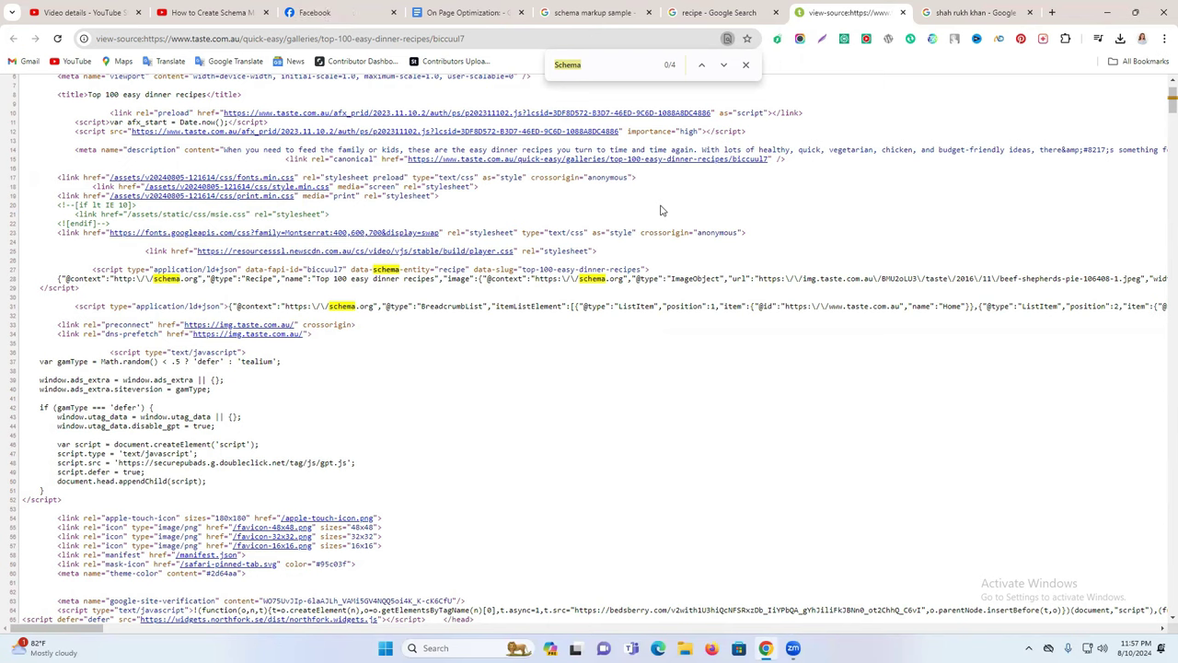
pyautogui.click(746, 64)
pyautogui.scroll(2, 681, 419)
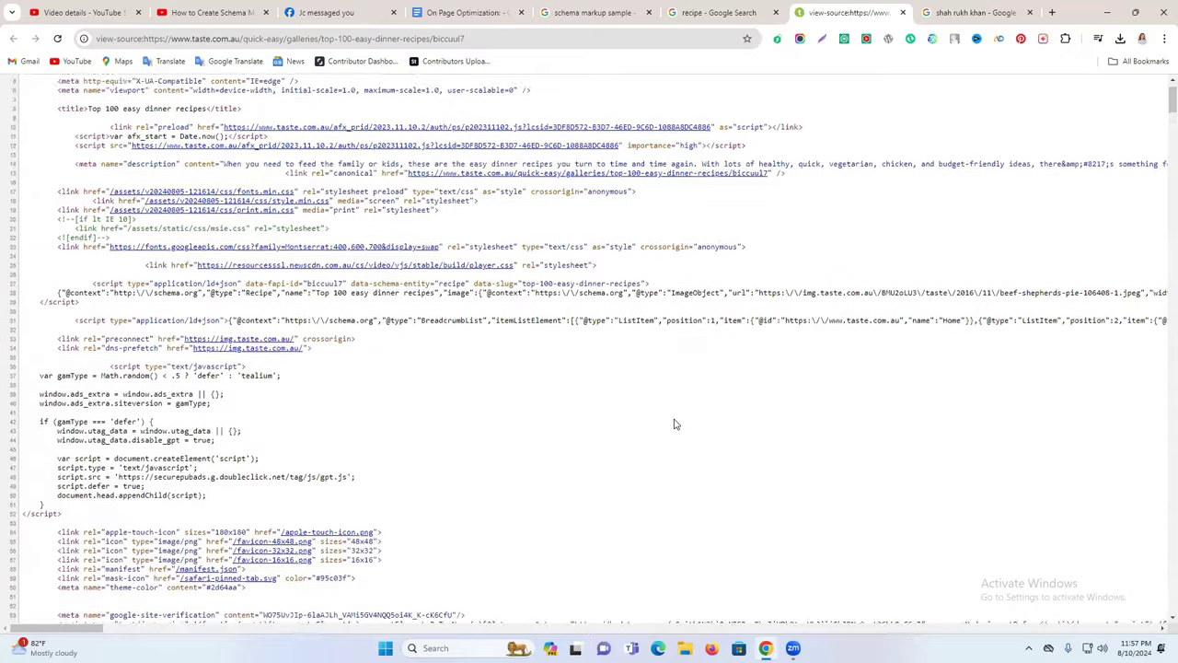
# Close the remaining Google search tabs and the Taste source, returning to the On Page Optimization document.
pyautogui.click(699, 11)
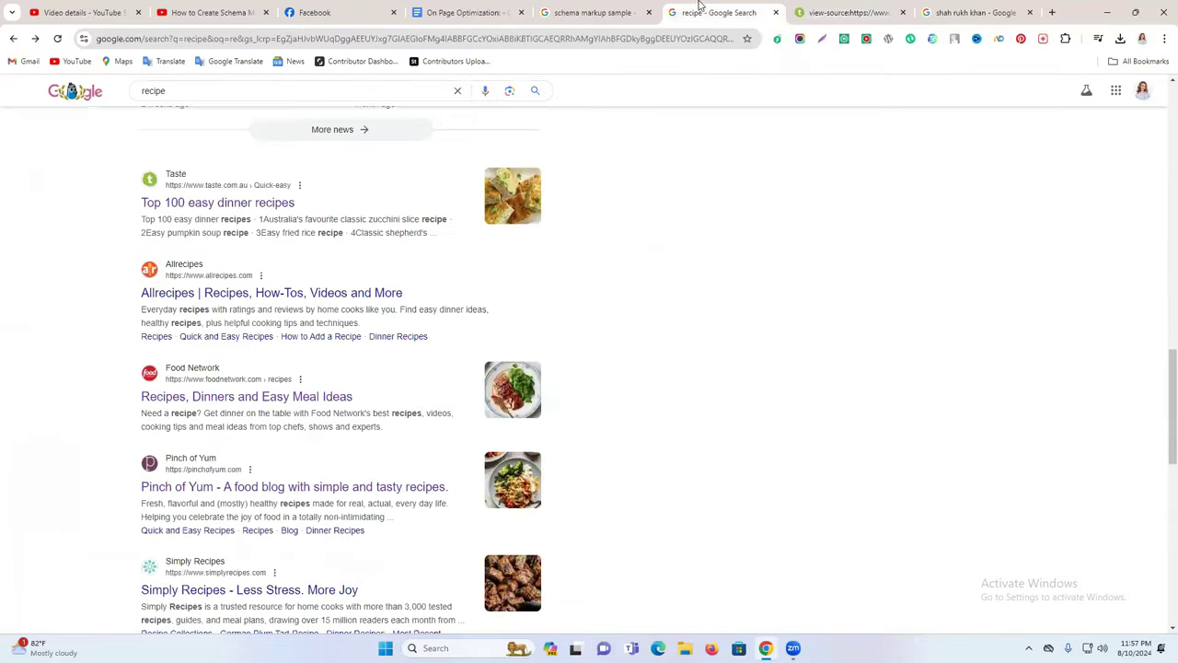
pyautogui.click(597, 13)
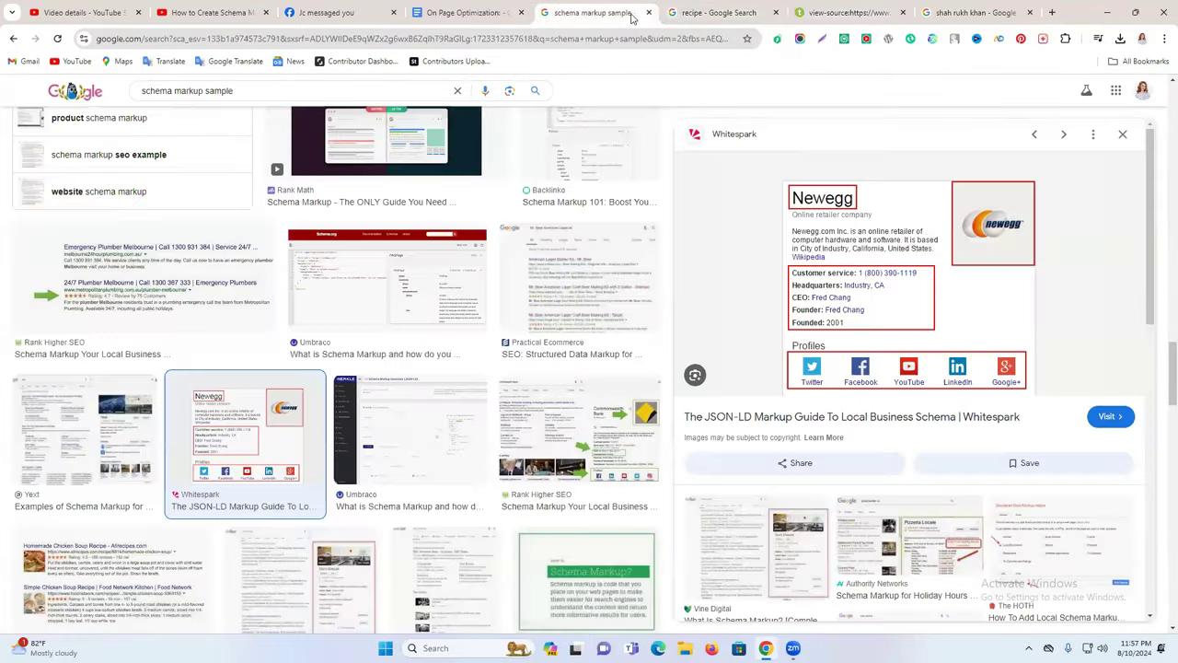
pyautogui.click(649, 13)
pyautogui.click(649, 13)
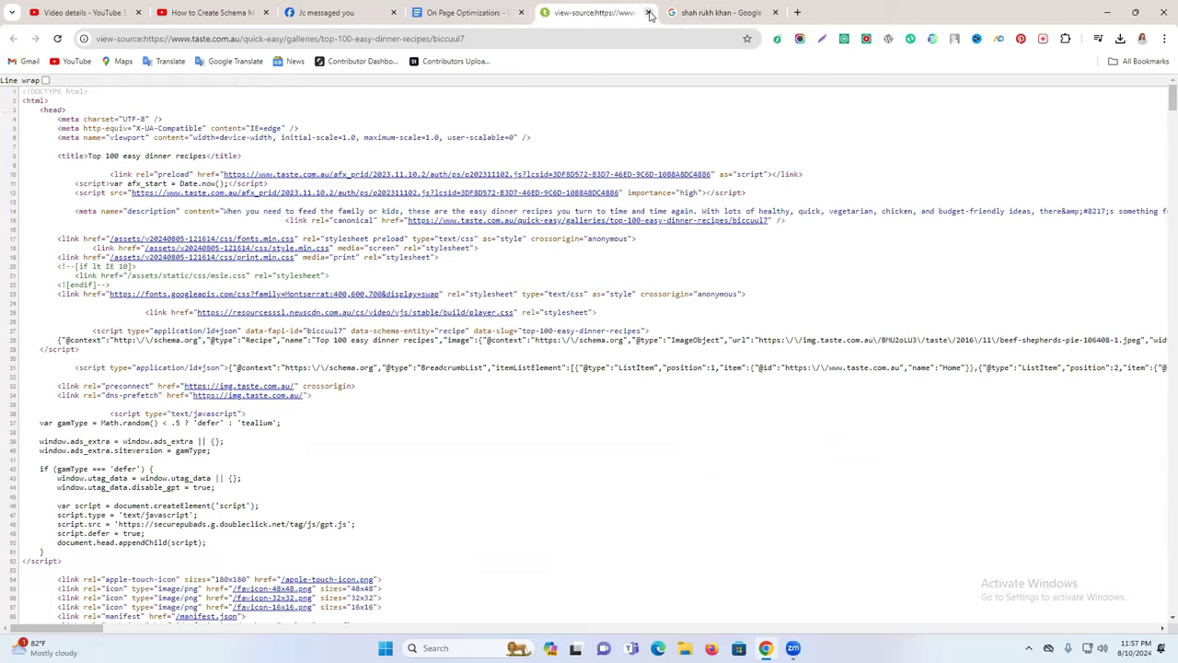
pyautogui.click(649, 13)
pyautogui.click(649, 13)
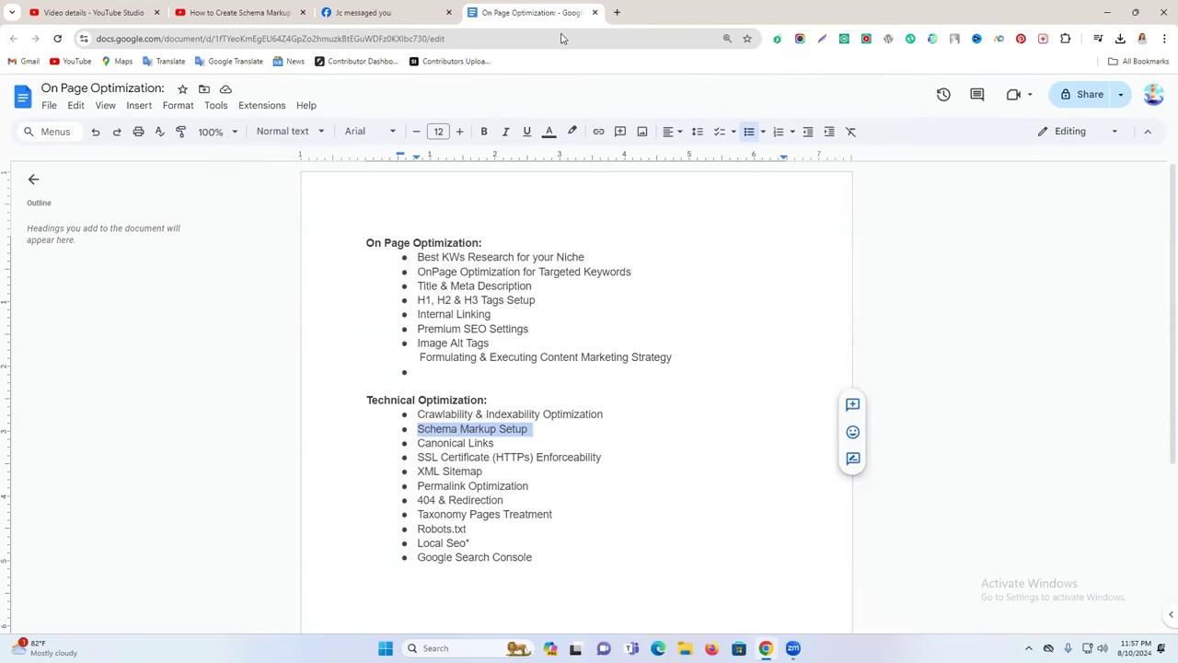
# Search Google for "schema markup generator" in a new tab.
pyautogui.click(617, 12)
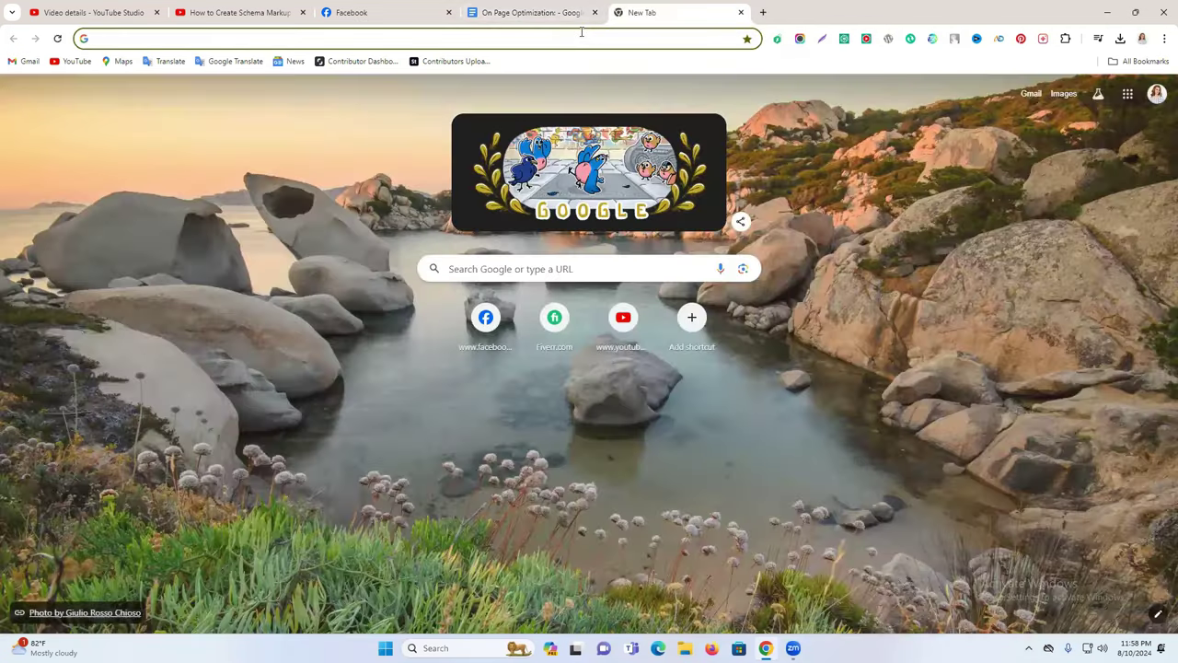
pyautogui.write('Schema m')
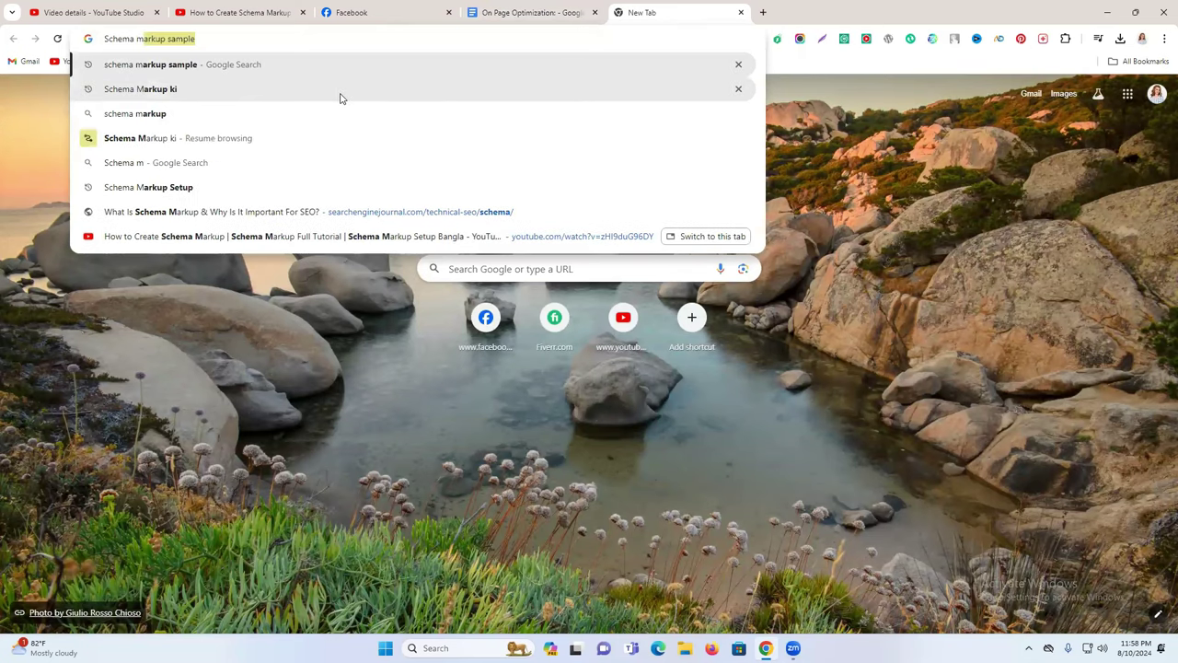
pyautogui.write('ar')
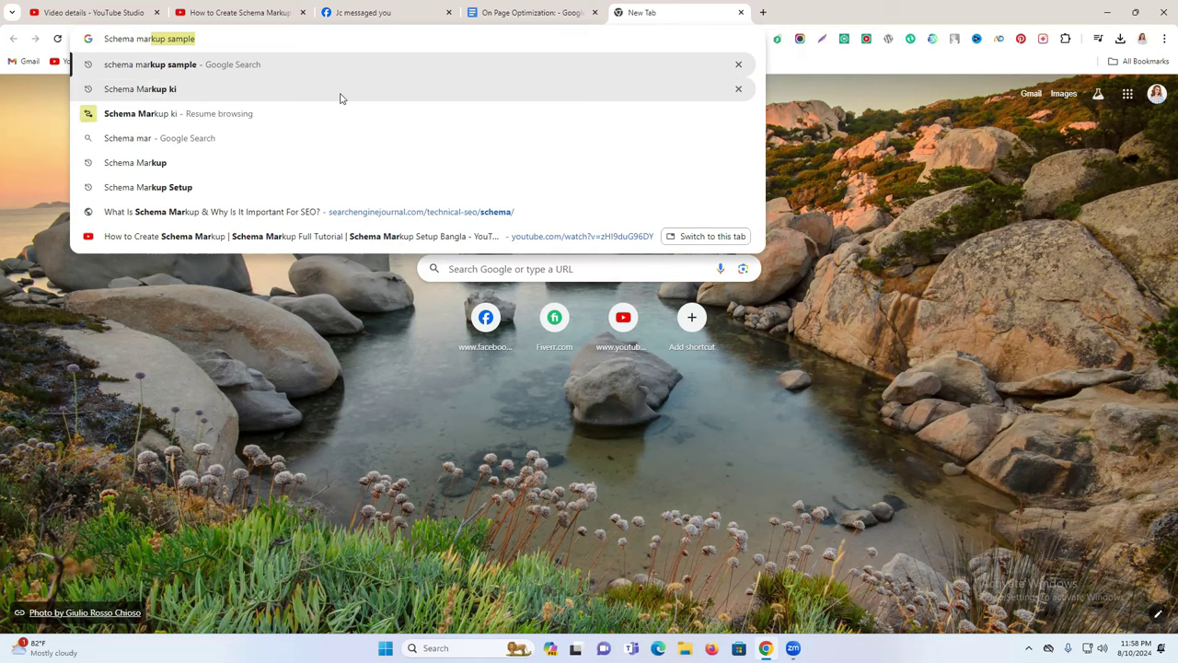
pyautogui.write('kup g')
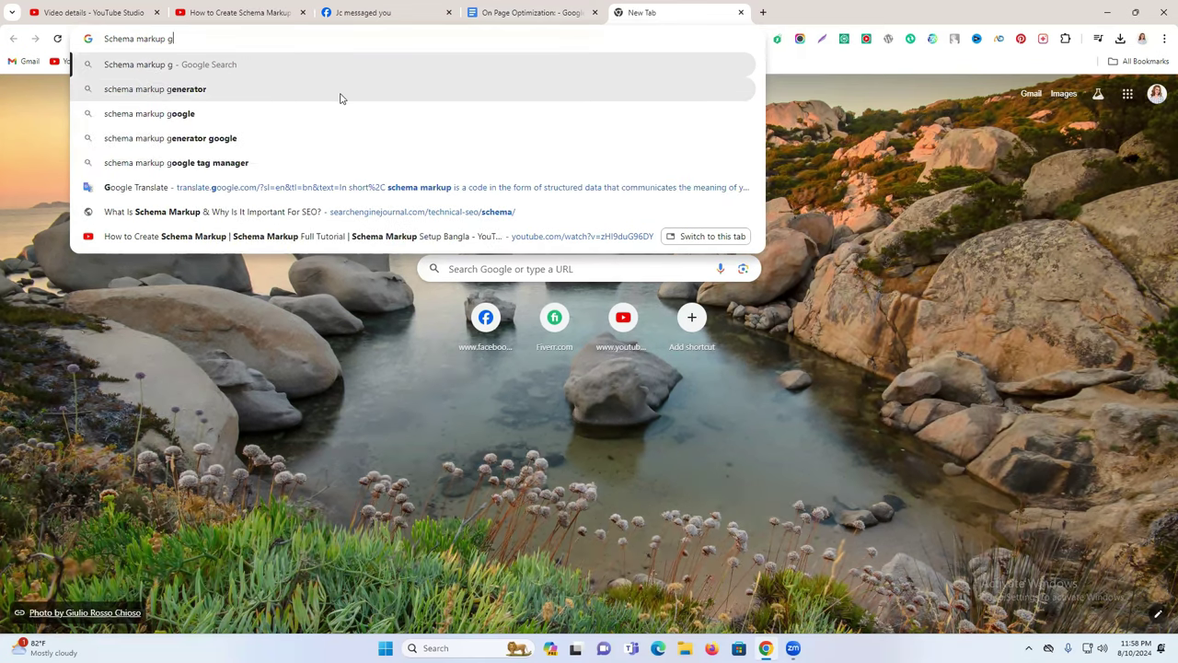
pyautogui.click(340, 89)
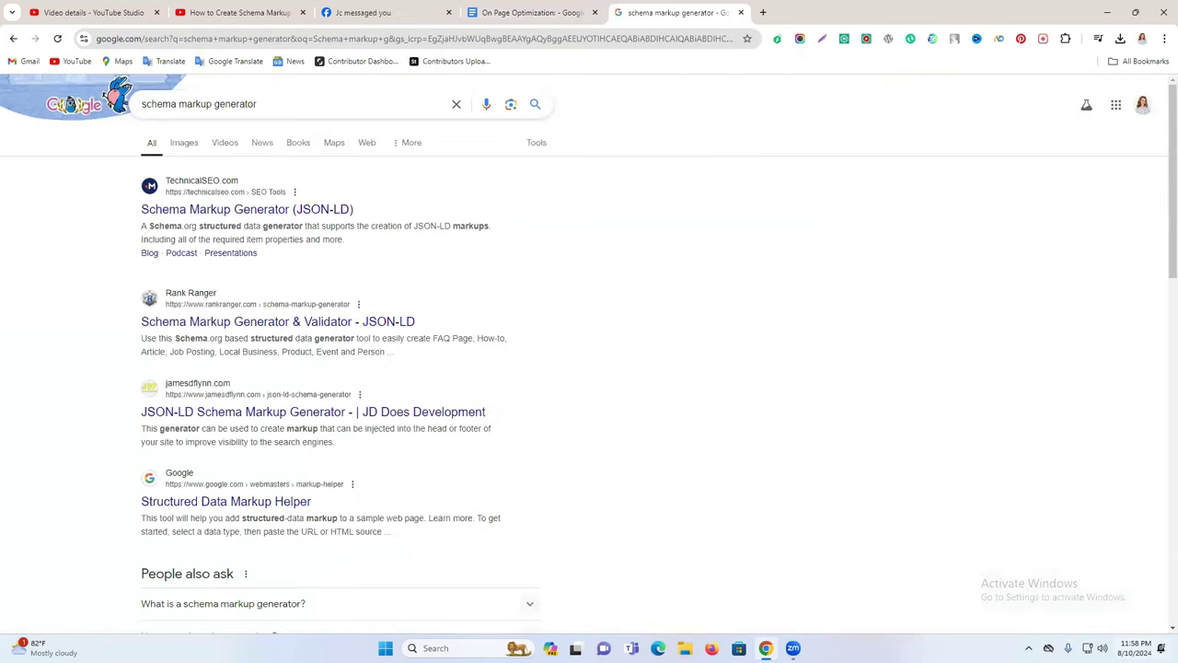
# Open TechnicalSEO.com's Schema Markup Generator (JSON-LD) and dismiss its cookie notice.
pyautogui.click(229, 210)
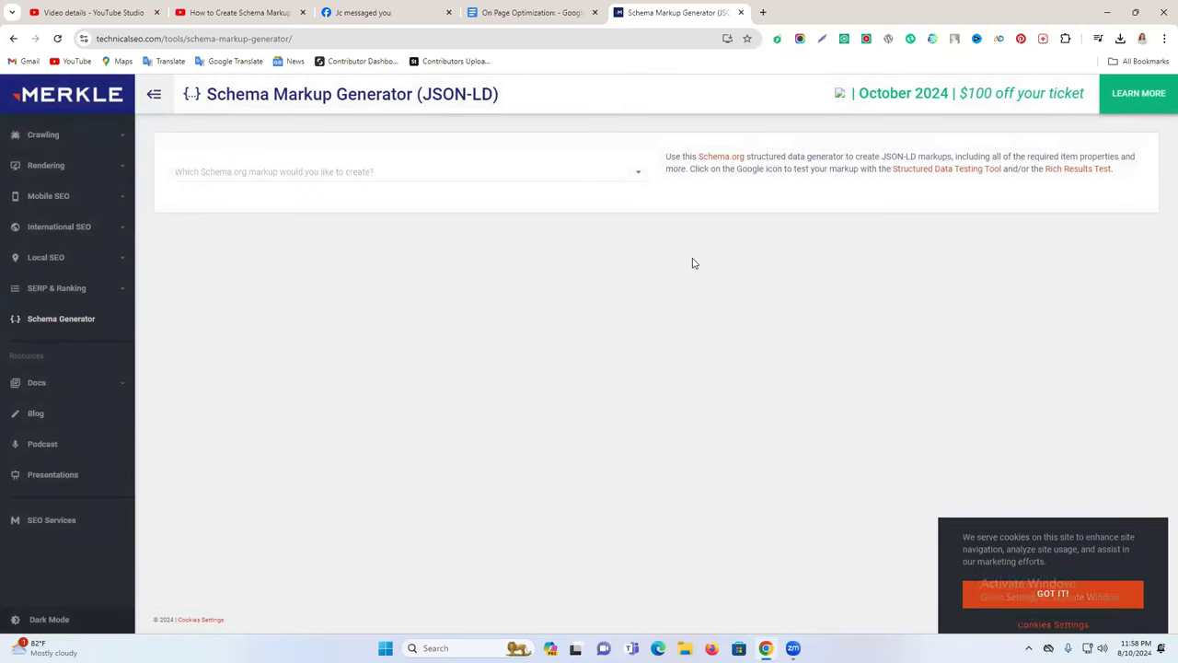
pyautogui.click(1089, 565)
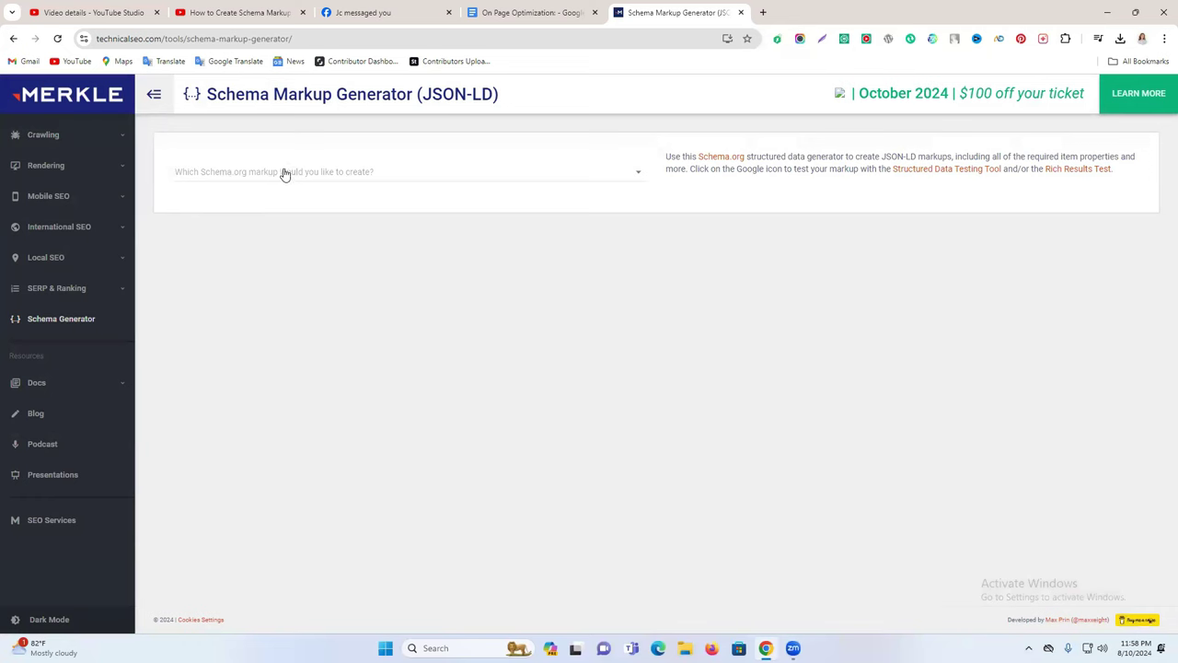
# Look through the available Schema.org markup types and choose Organization.
pyautogui.click(340, 178)
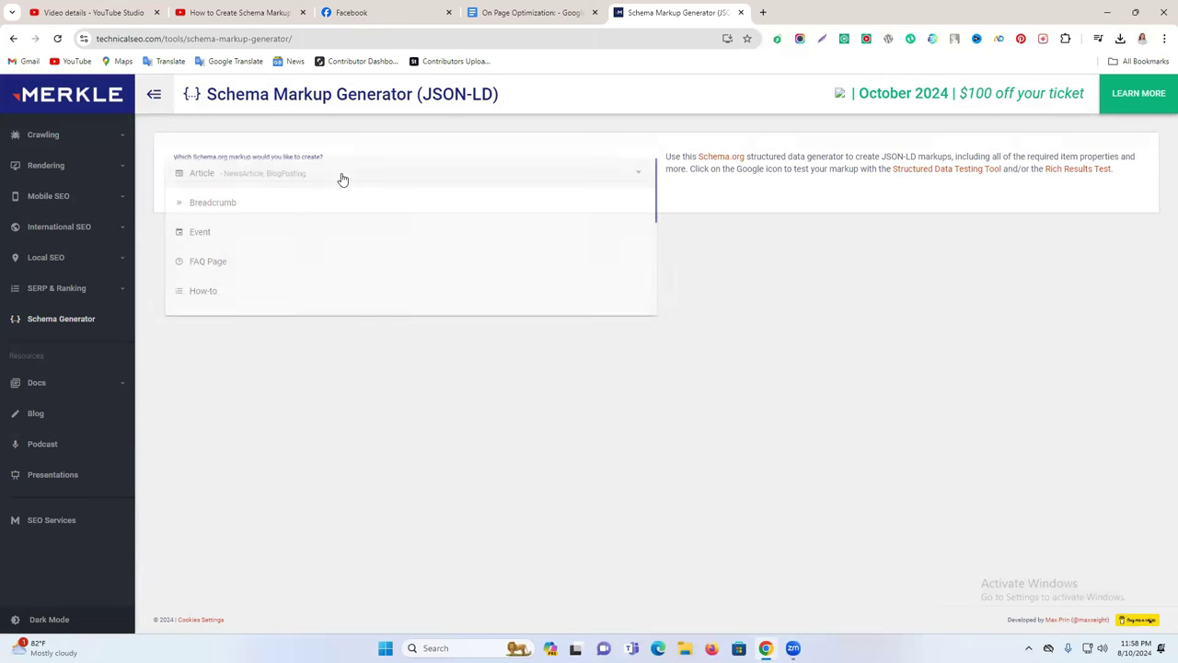
pyautogui.scroll(-2, 318, 273)
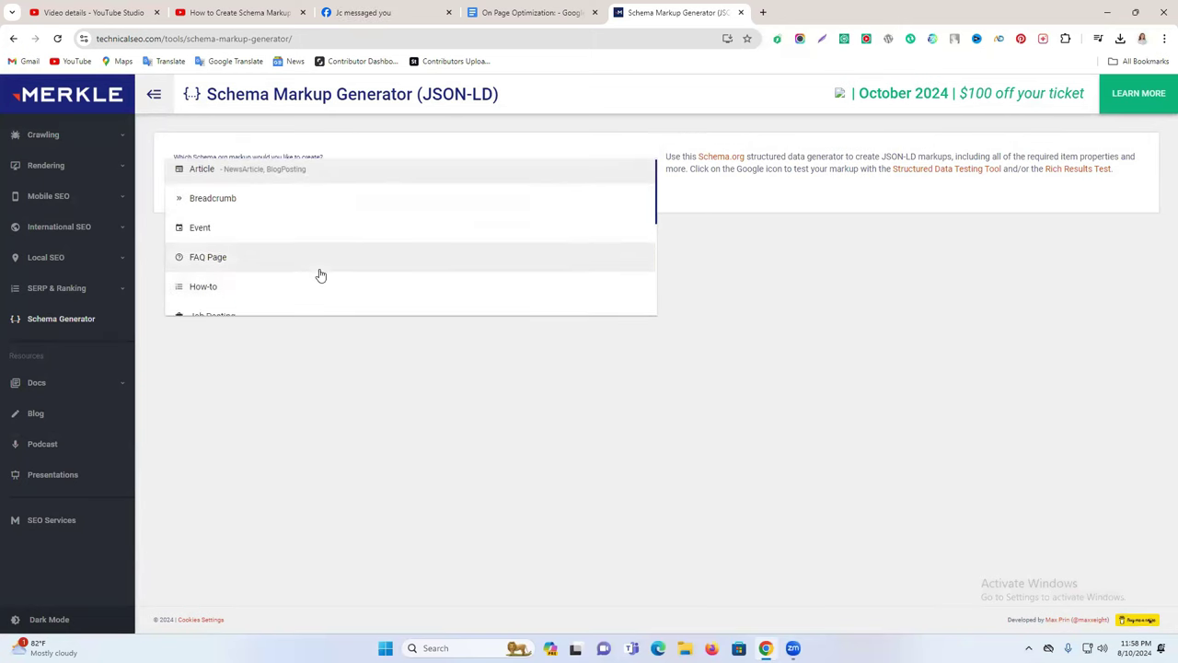
pyautogui.scroll(-2, 318, 273)
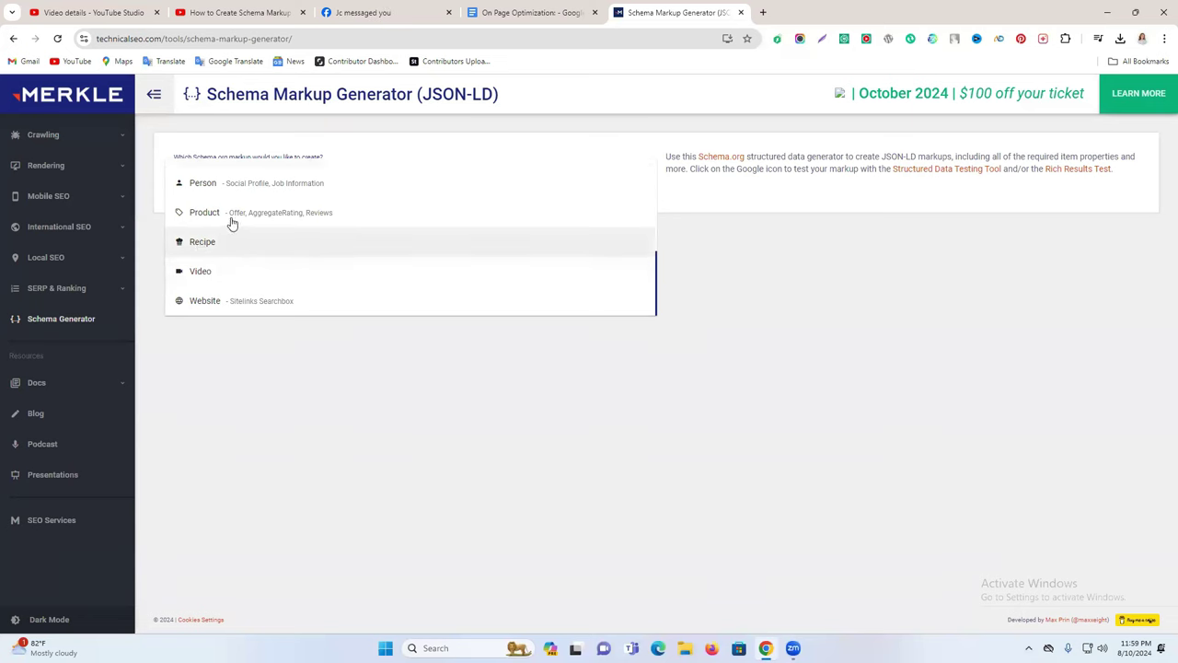
pyautogui.scroll(2, 285, 223)
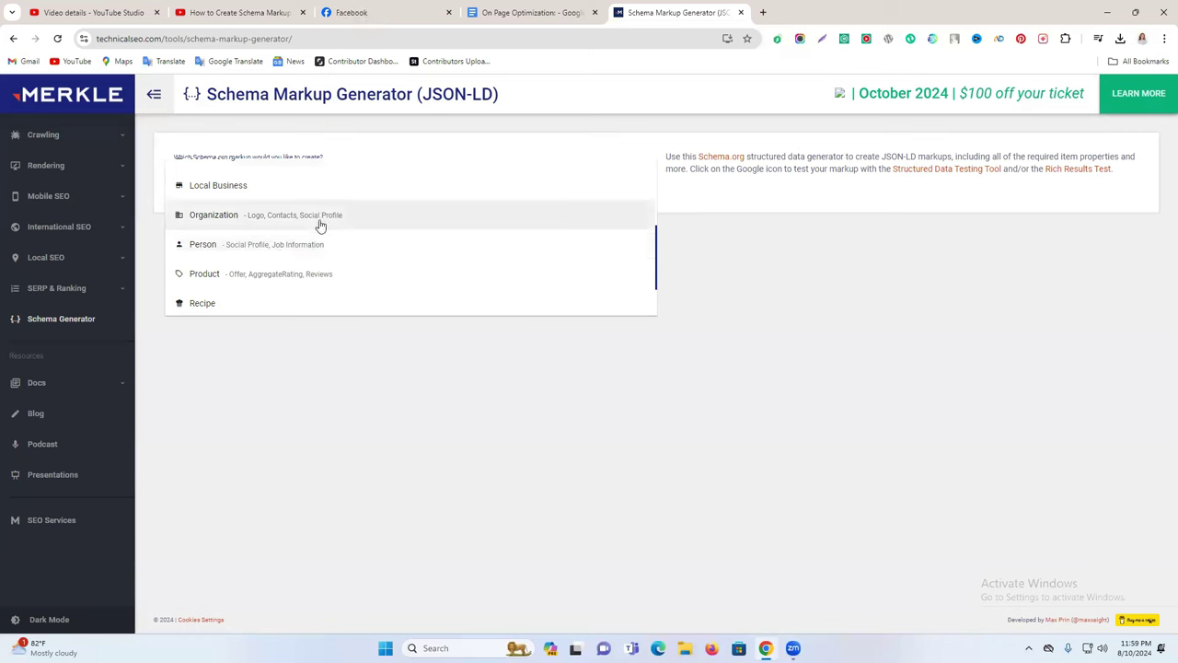
pyautogui.scroll(2, 255, 263)
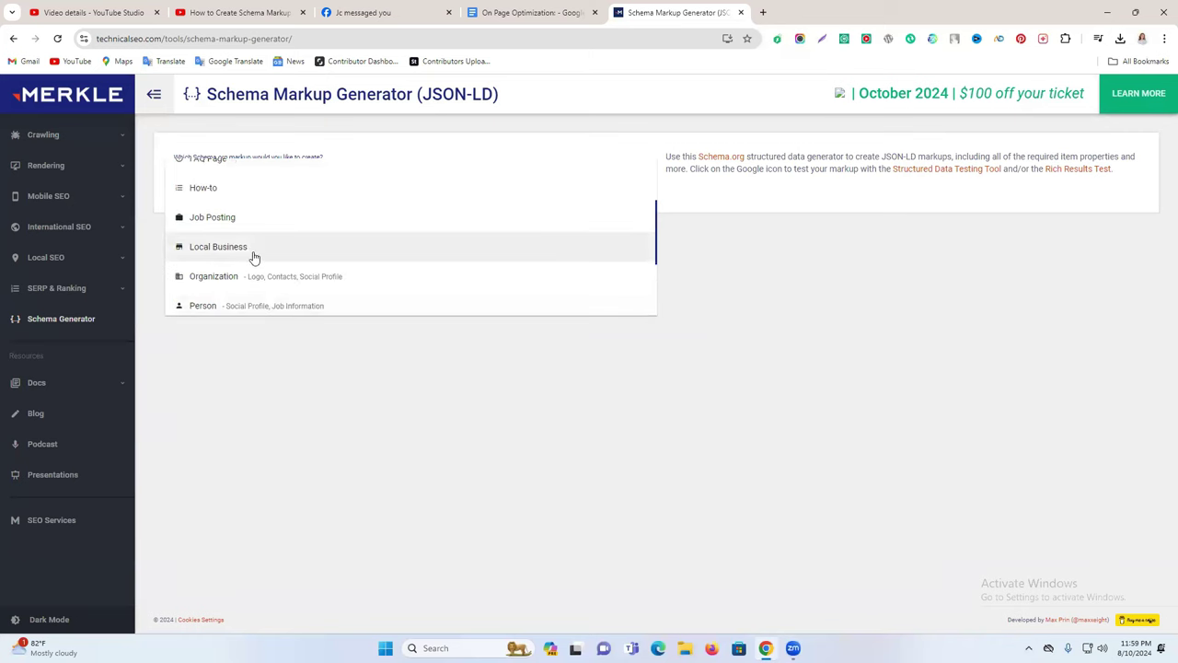
pyautogui.scroll(2, 255, 267)
pyautogui.scroll(2, 248, 284)
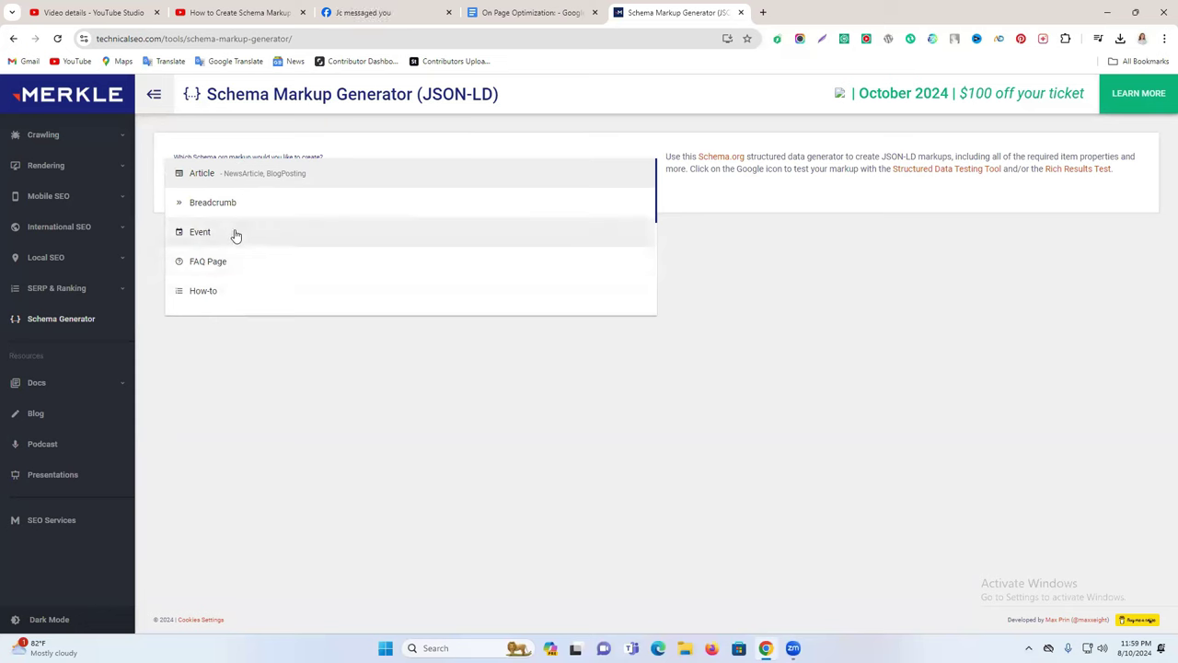
pyautogui.scroll(-3, 235, 241)
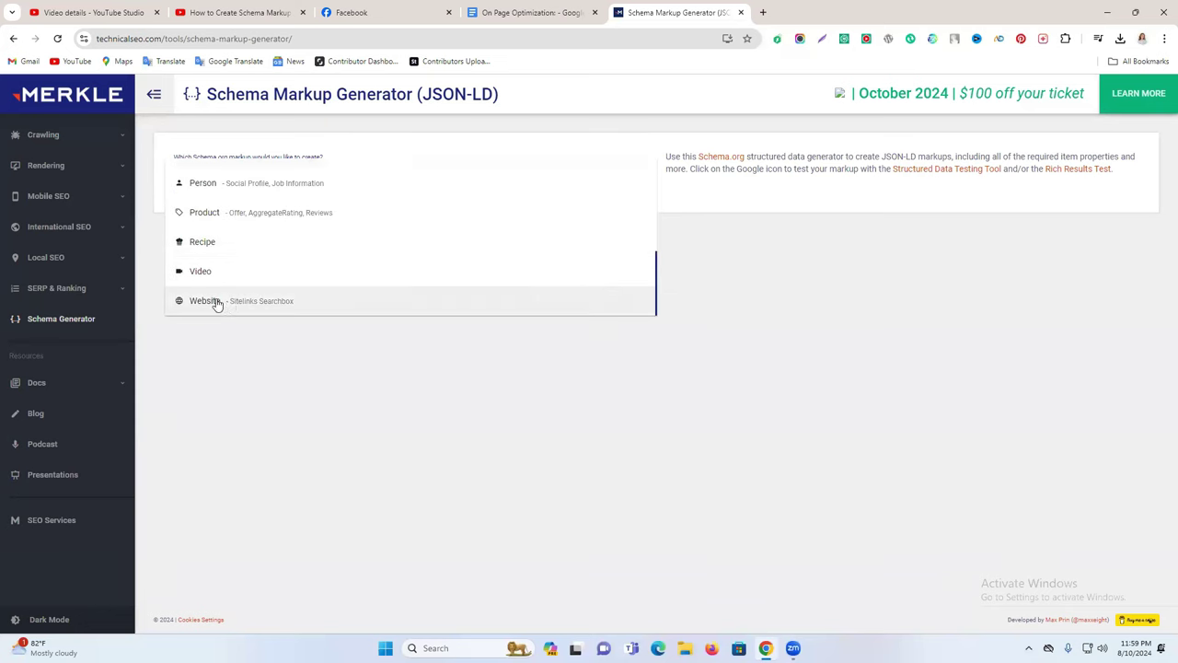
pyautogui.scroll(2, 271, 298)
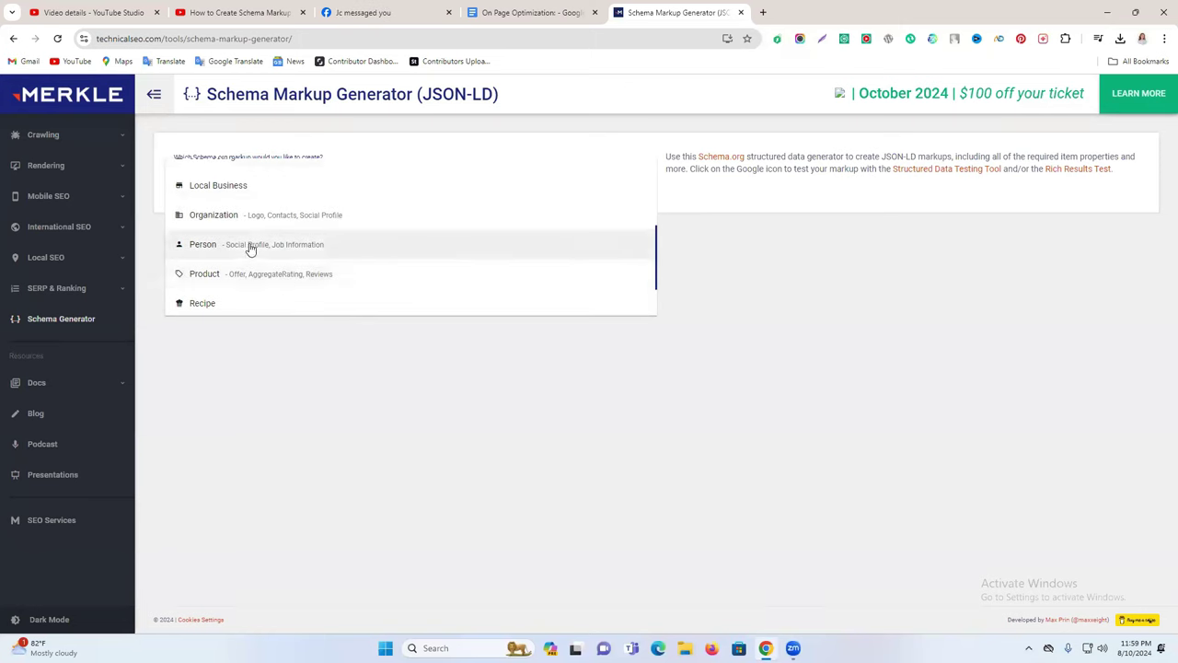
pyautogui.scroll(-2, 239, 248)
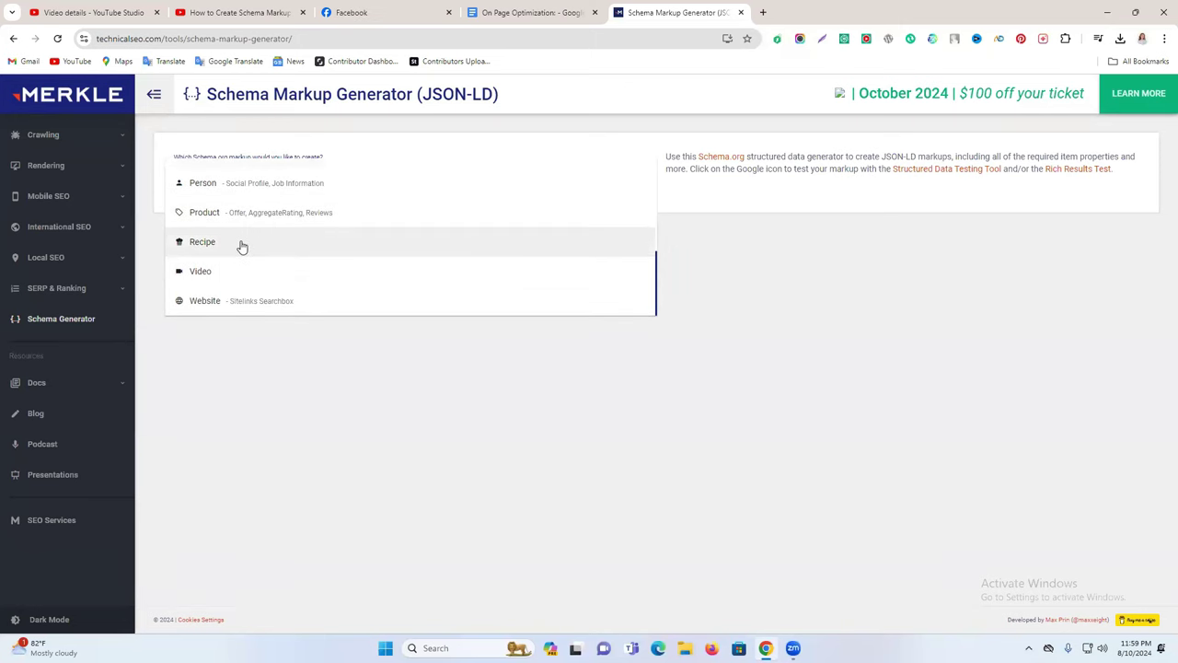
pyautogui.scroll(2, 276, 232)
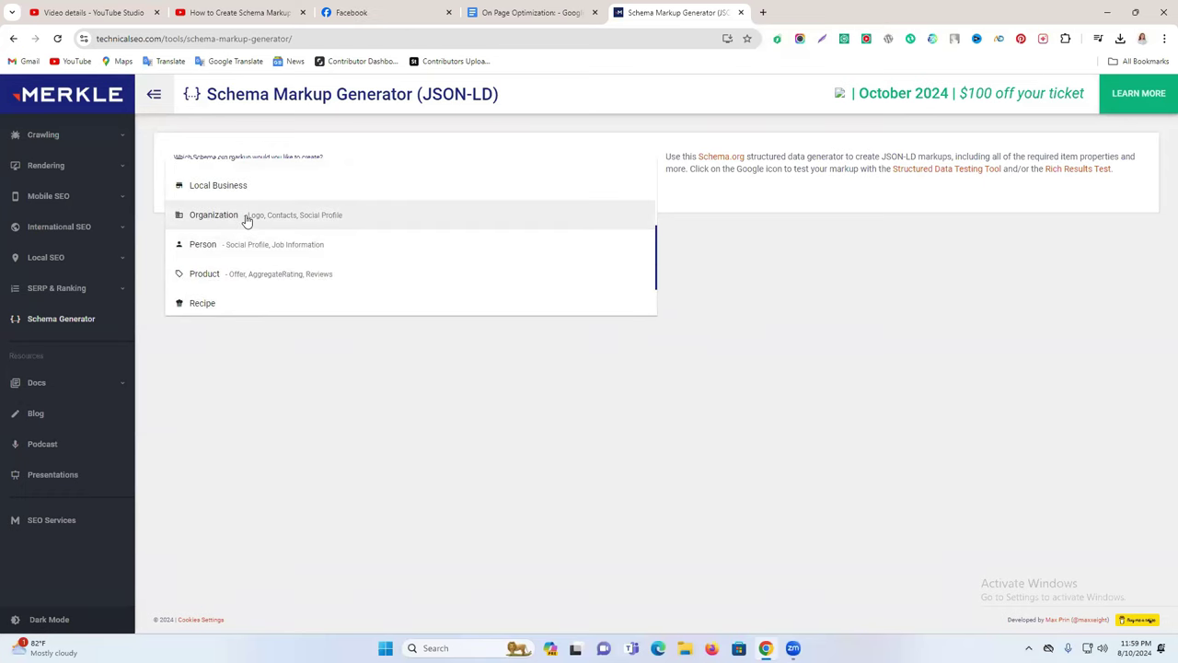
pyautogui.click(246, 219)
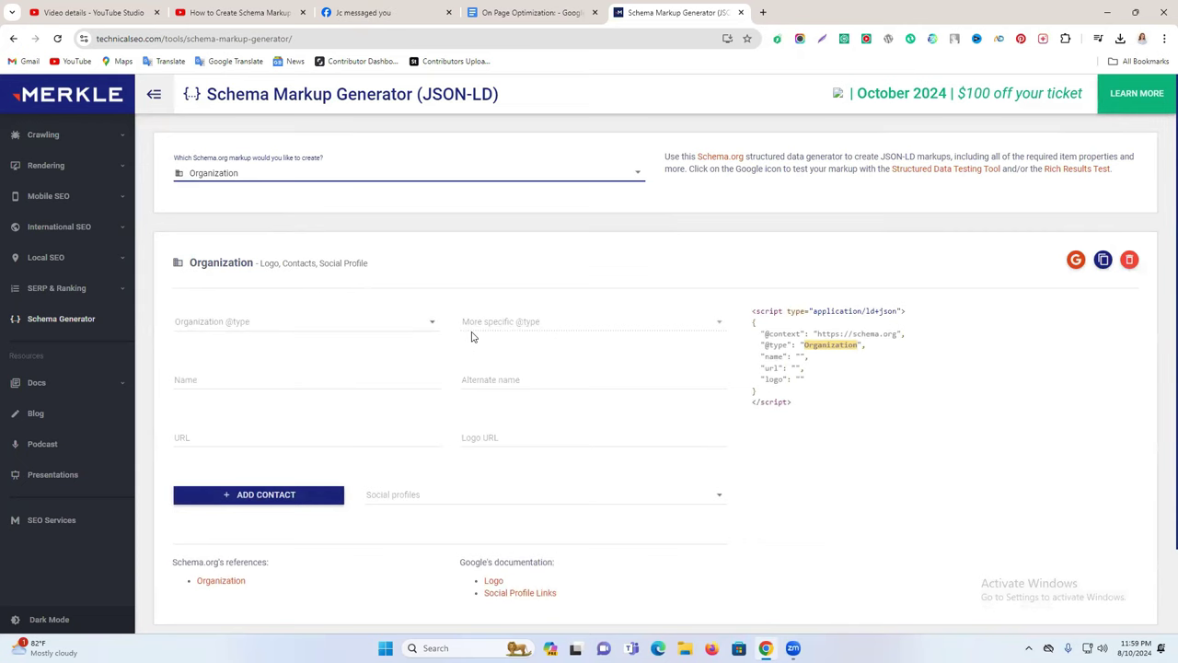
# Switch the markup type to Local Business and look over its form fields.
pyautogui.click(233, 181)
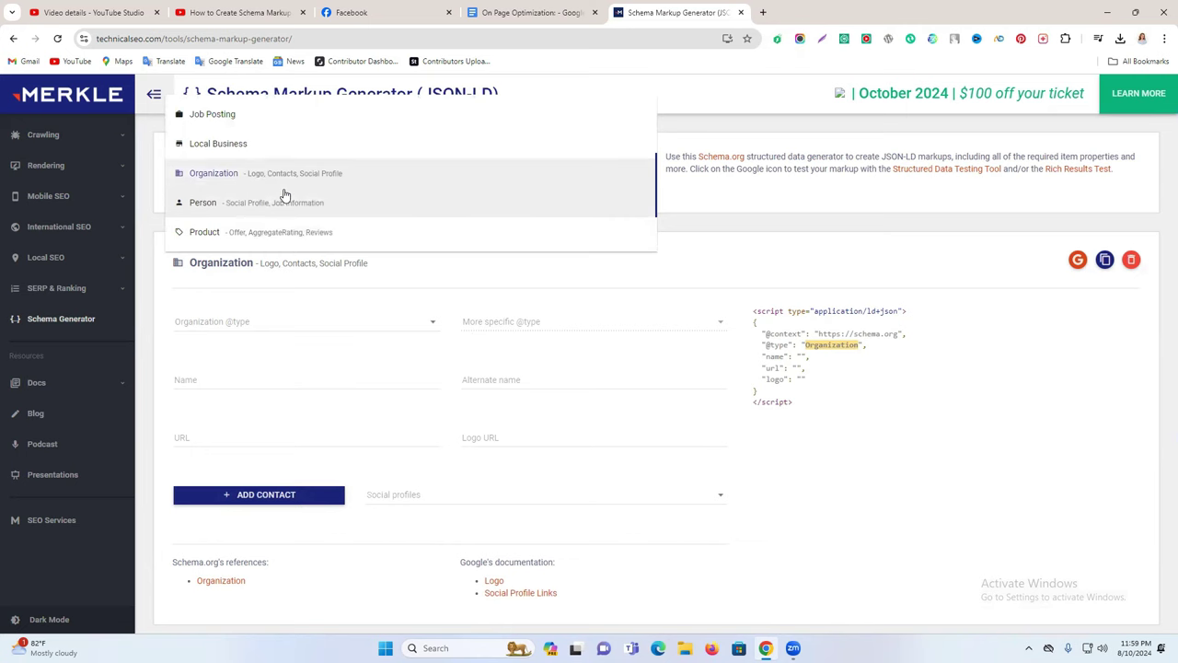
pyautogui.click(244, 146)
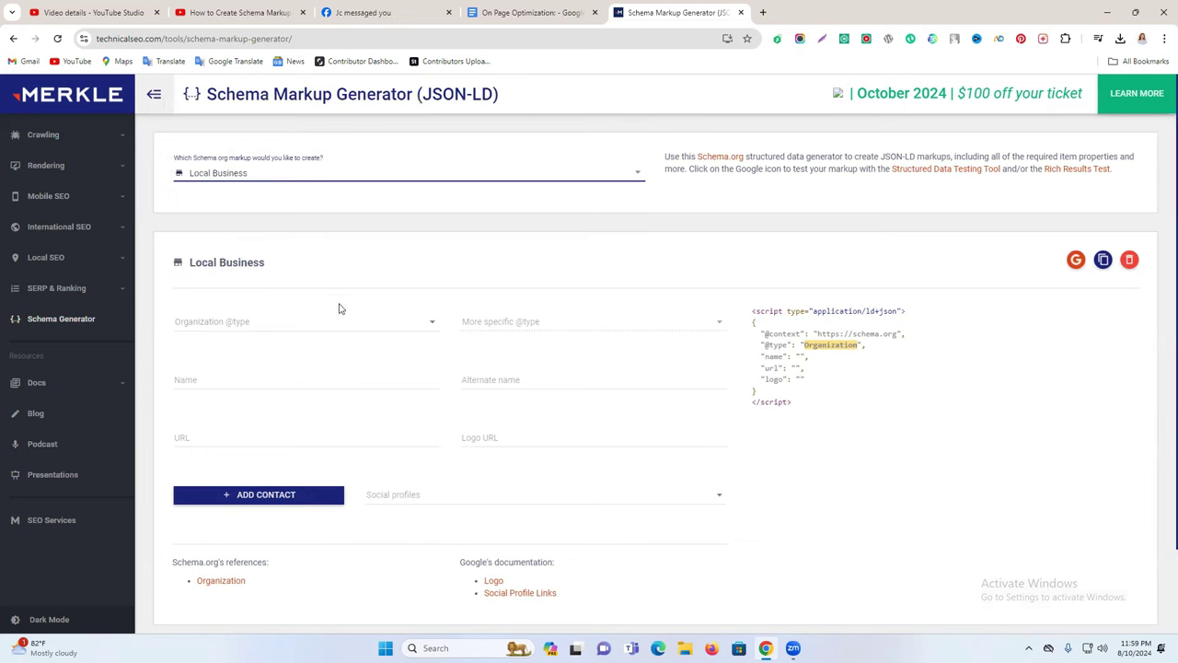
pyautogui.scroll(-3, 328, 323)
pyautogui.scroll(1, 420, 344)
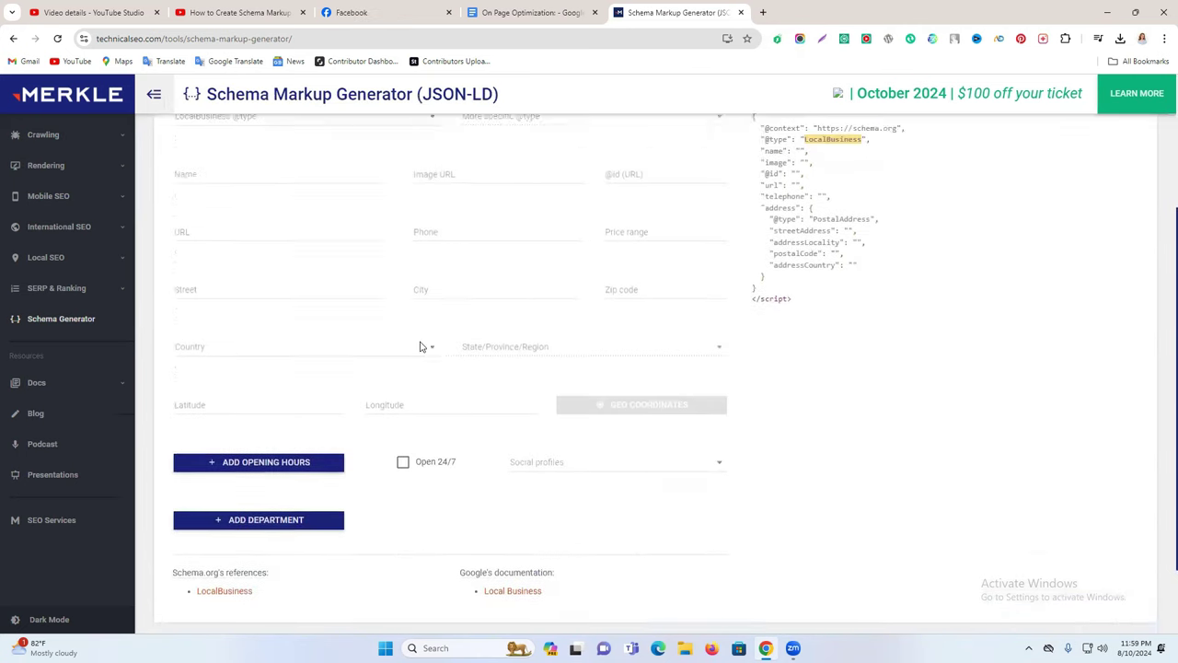
pyautogui.scroll(1, 420, 346)
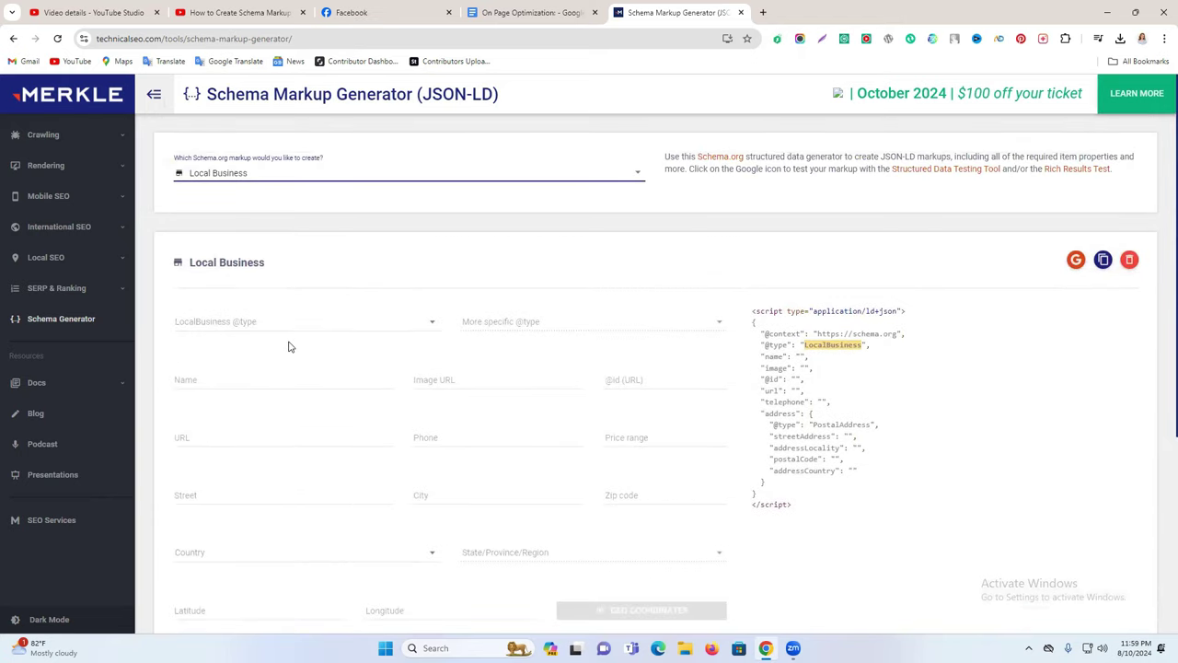
pyautogui.click(267, 180)
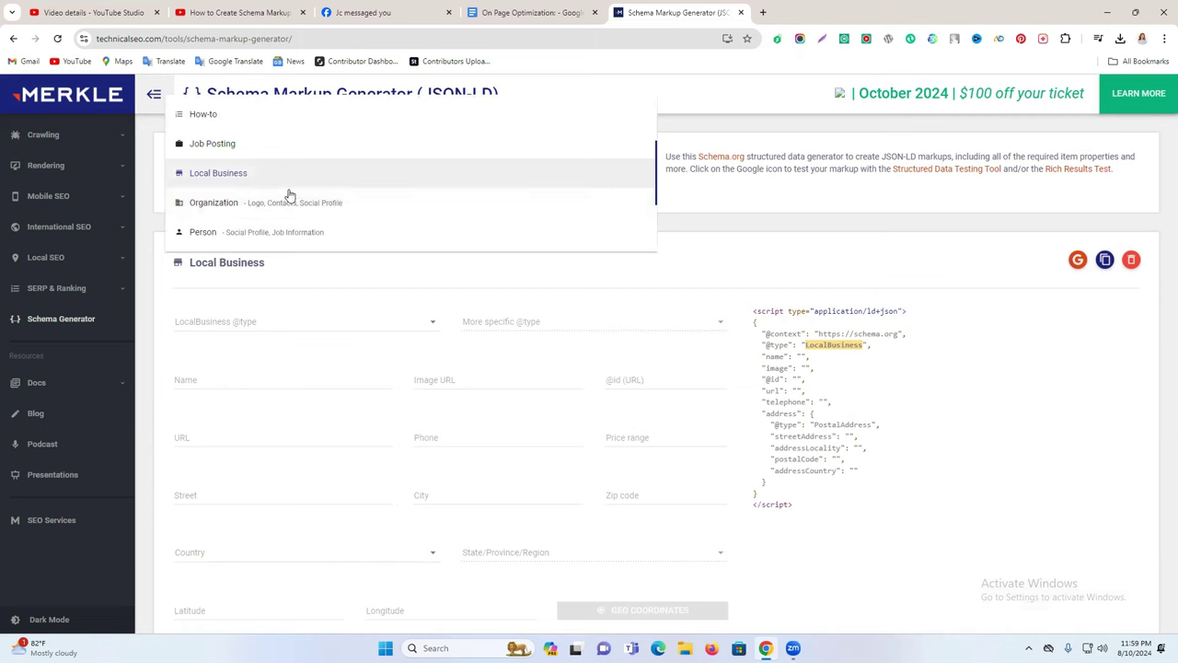
pyautogui.click(416, 380)
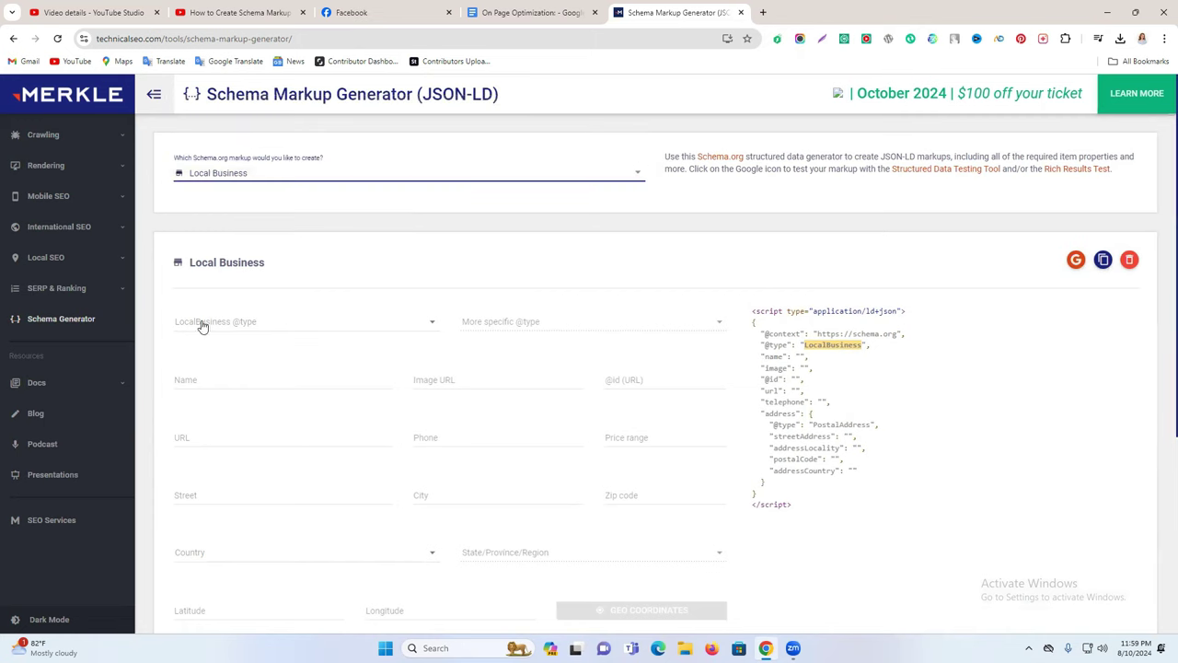
pyautogui.click(388, 324)
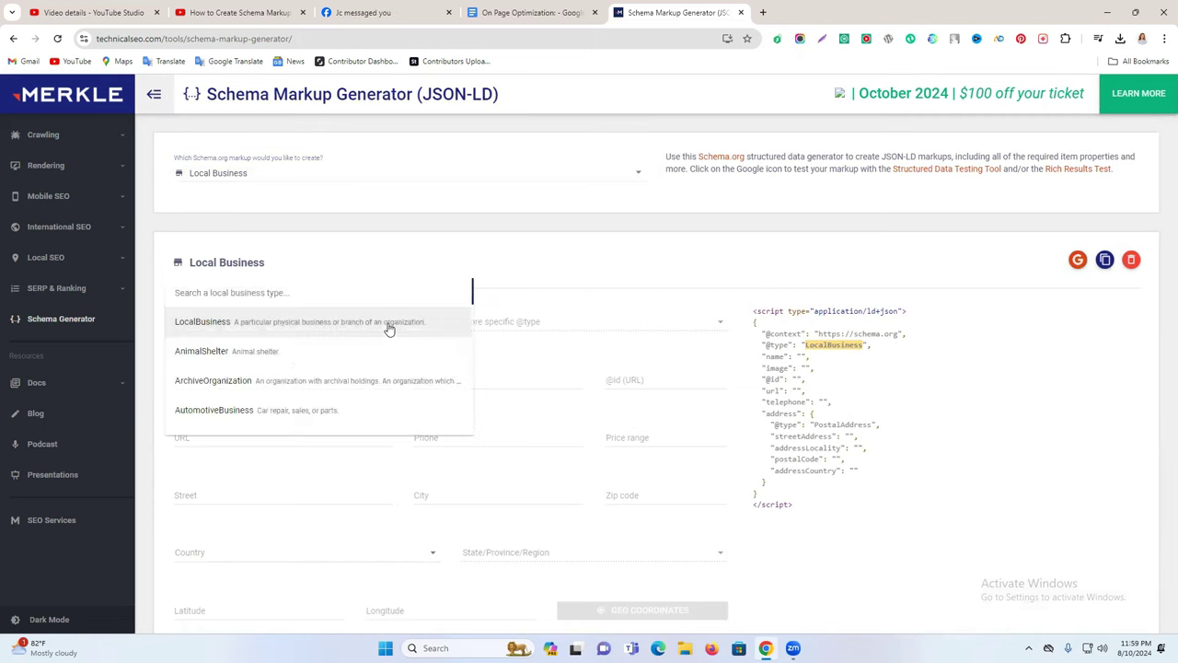
pyautogui.click(317, 213)
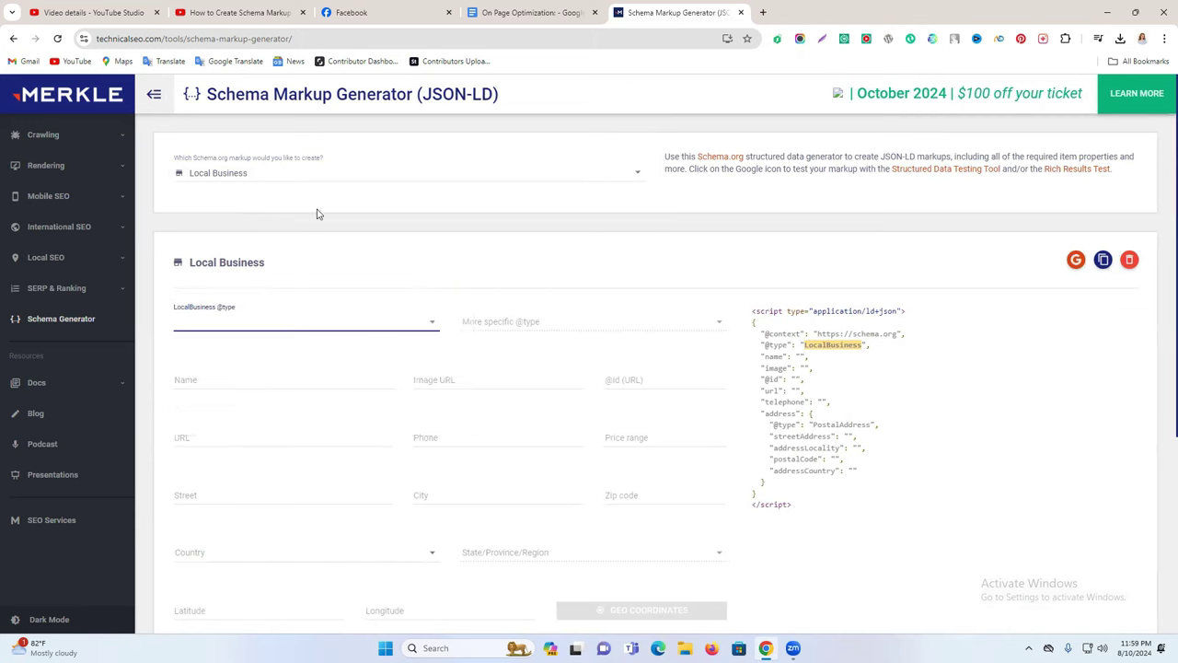
# Browse the markup types again and change the selection from Local Business to Organization.
pyautogui.click(288, 184)
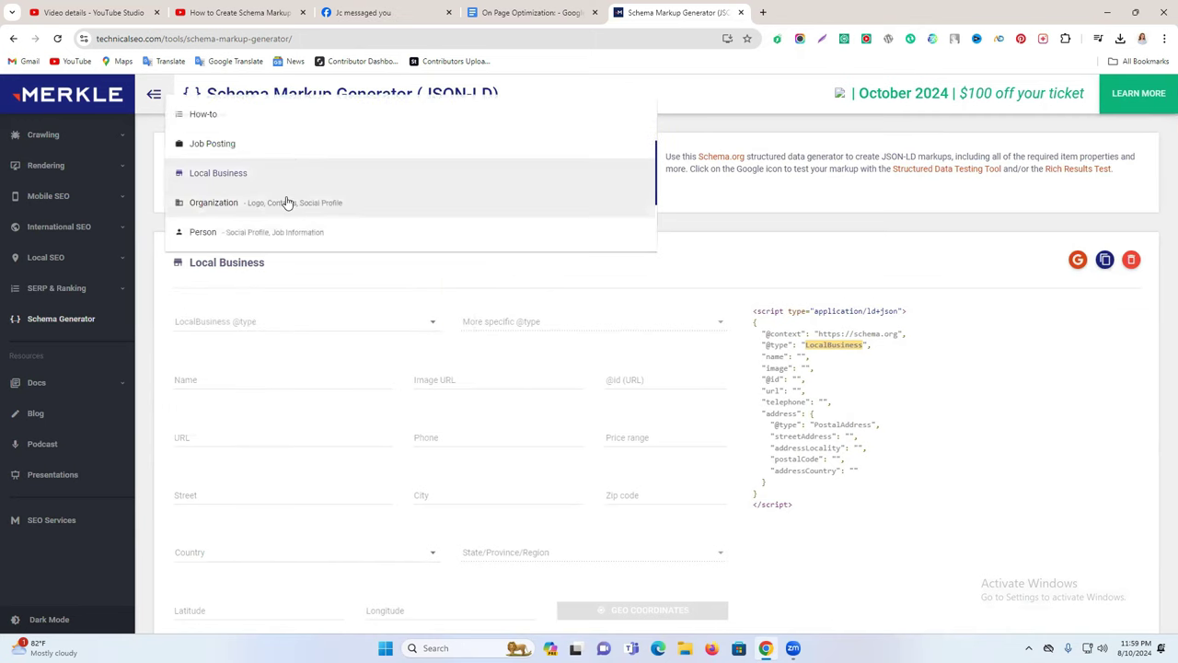
pyautogui.scroll(-1, 288, 199)
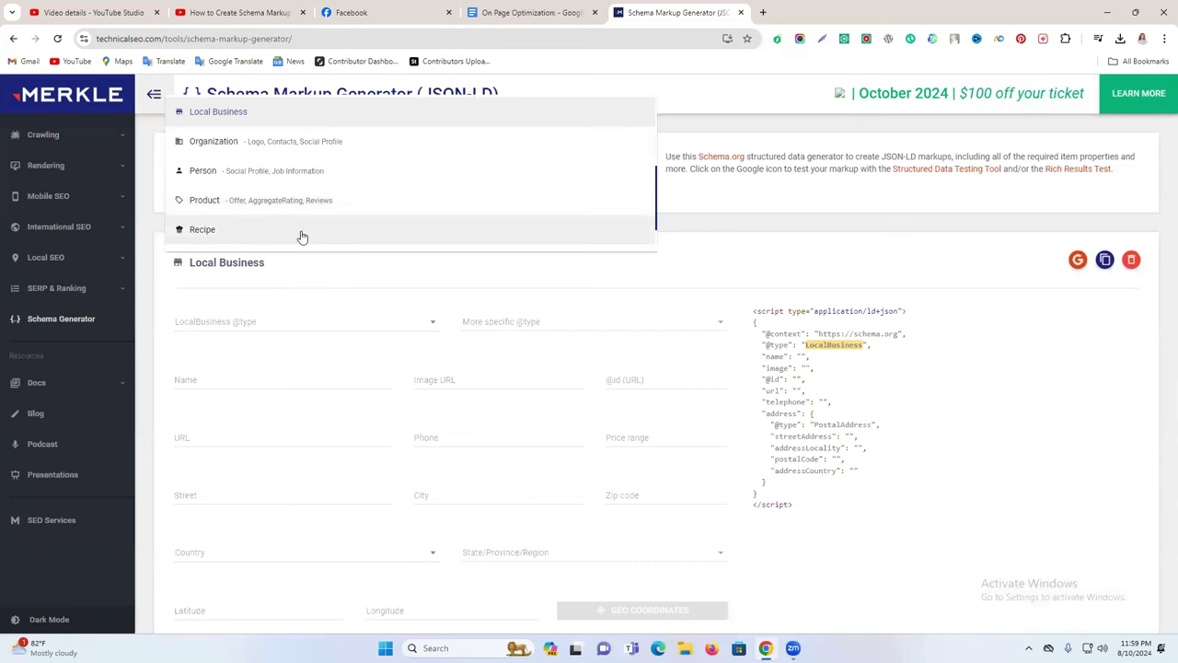
pyautogui.scroll(1, 303, 237)
pyautogui.scroll(1, 232, 206)
pyautogui.scroll(-1, 276, 210)
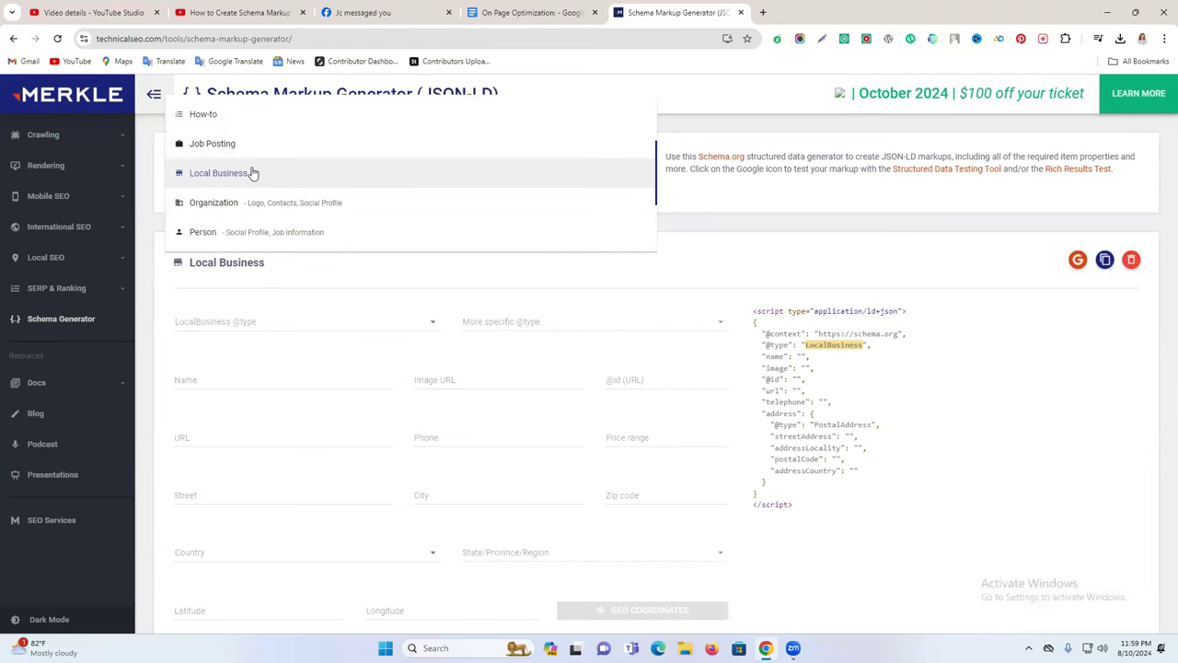
pyautogui.click(255, 201)
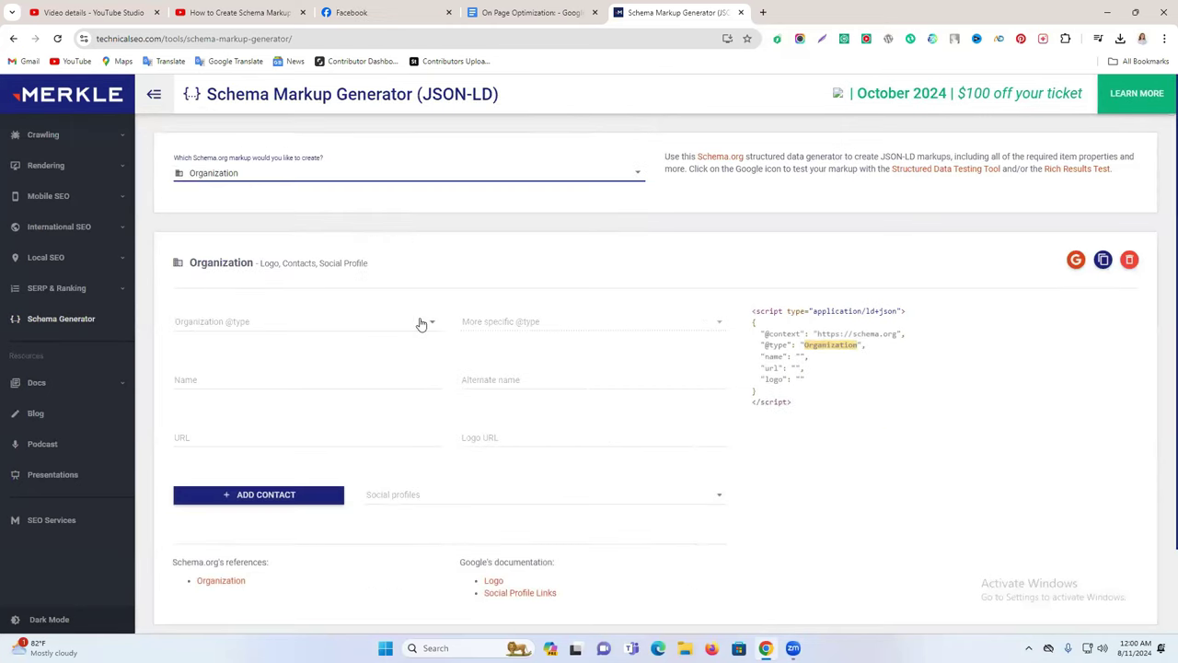
pyautogui.click(230, 331)
pyautogui.scroll(-1, 276, 346)
pyautogui.scroll(-5, 291, 348)
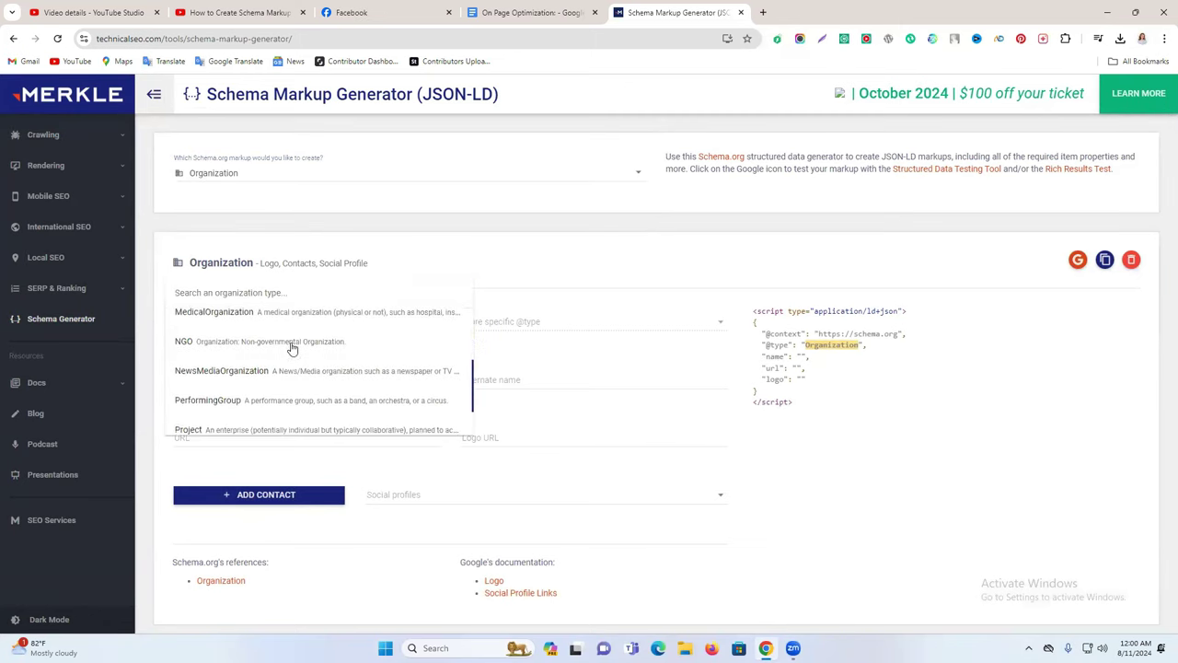
pyautogui.scroll(6, 289, 348)
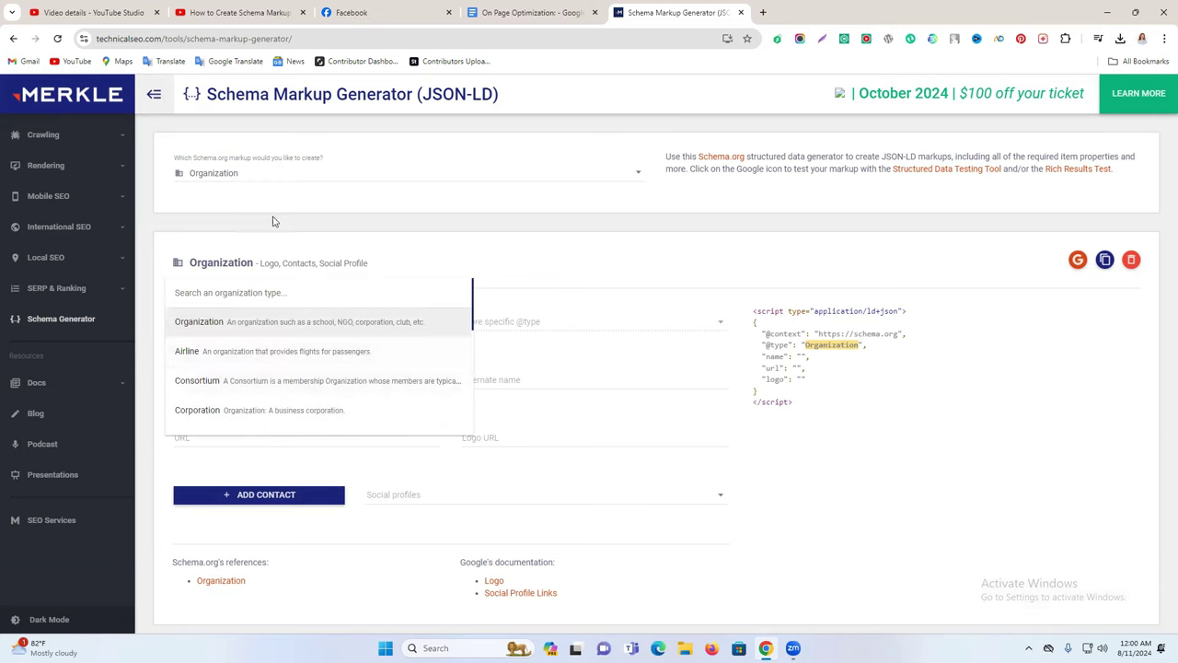
pyautogui.click(226, 196)
# Switch the markup type to Product and examine its form fields, including name, image URL and brand.
pyautogui.click(224, 184)
pyautogui.scroll(3, 244, 230)
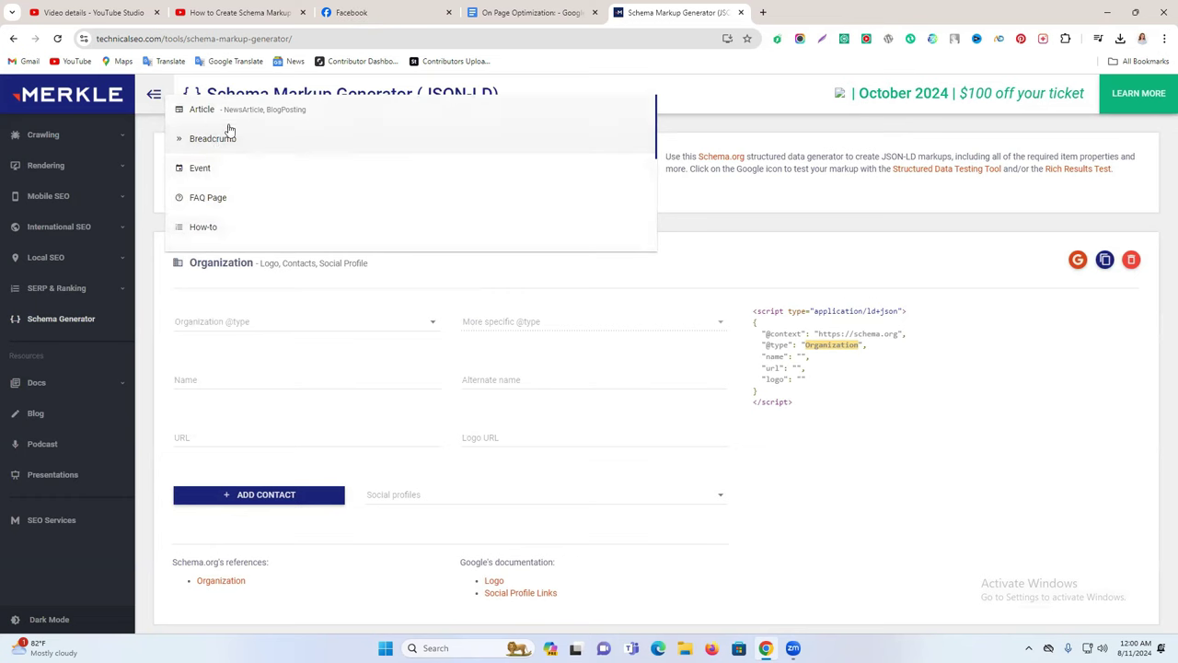
pyautogui.scroll(-2, 232, 166)
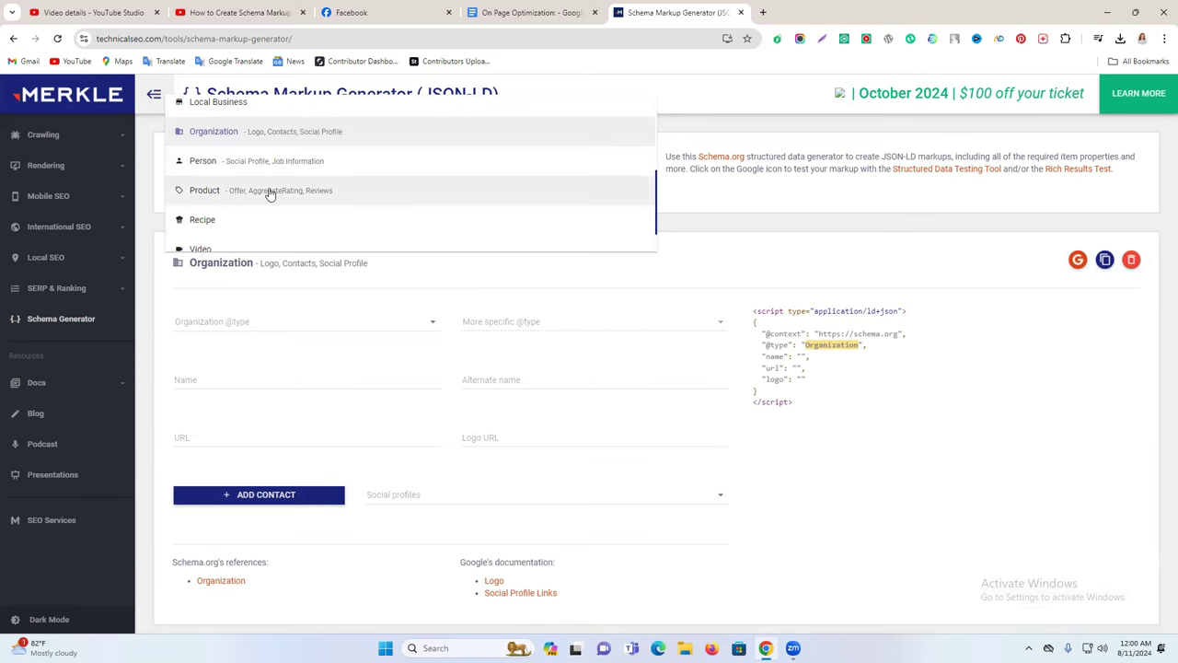
pyautogui.click(270, 194)
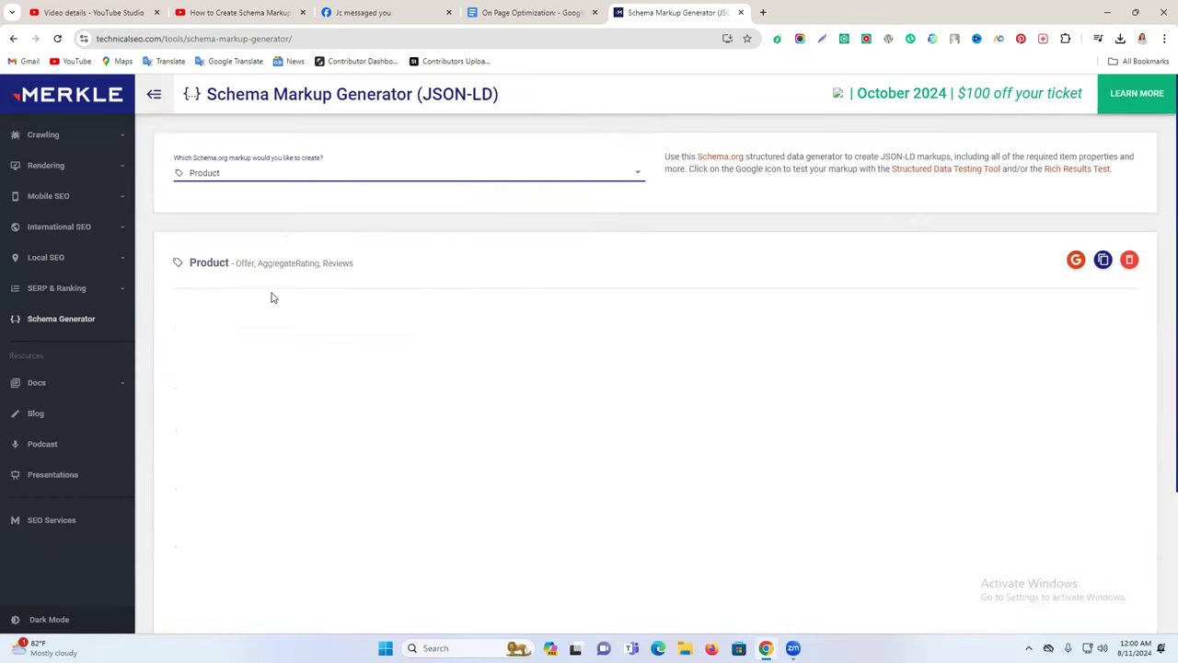
pyautogui.click(225, 327)
pyautogui.click(495, 324)
pyautogui.click(298, 370)
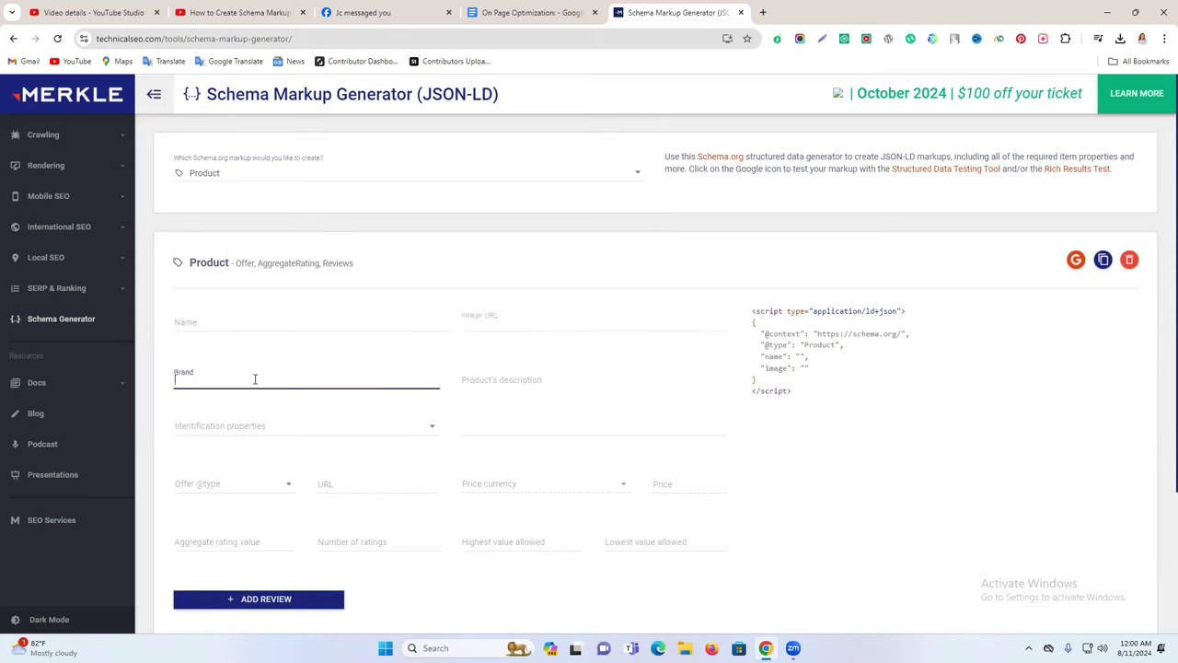
pyautogui.scroll(-2, 431, 439)
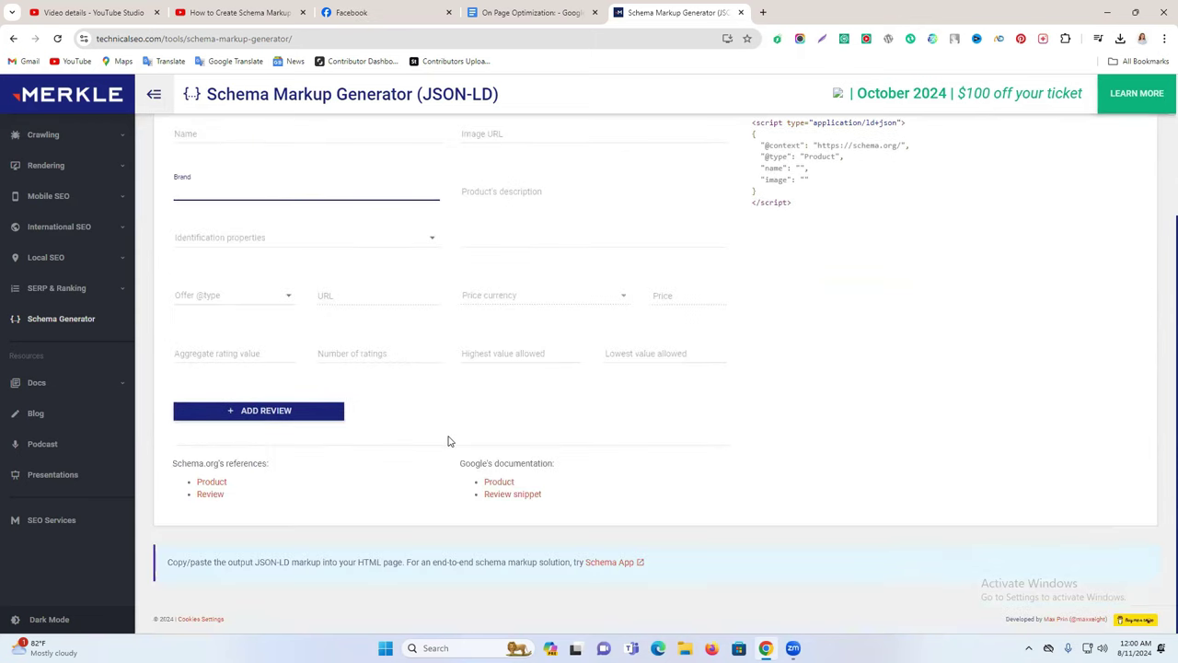
pyautogui.scroll(2, 448, 442)
pyautogui.click(242, 177)
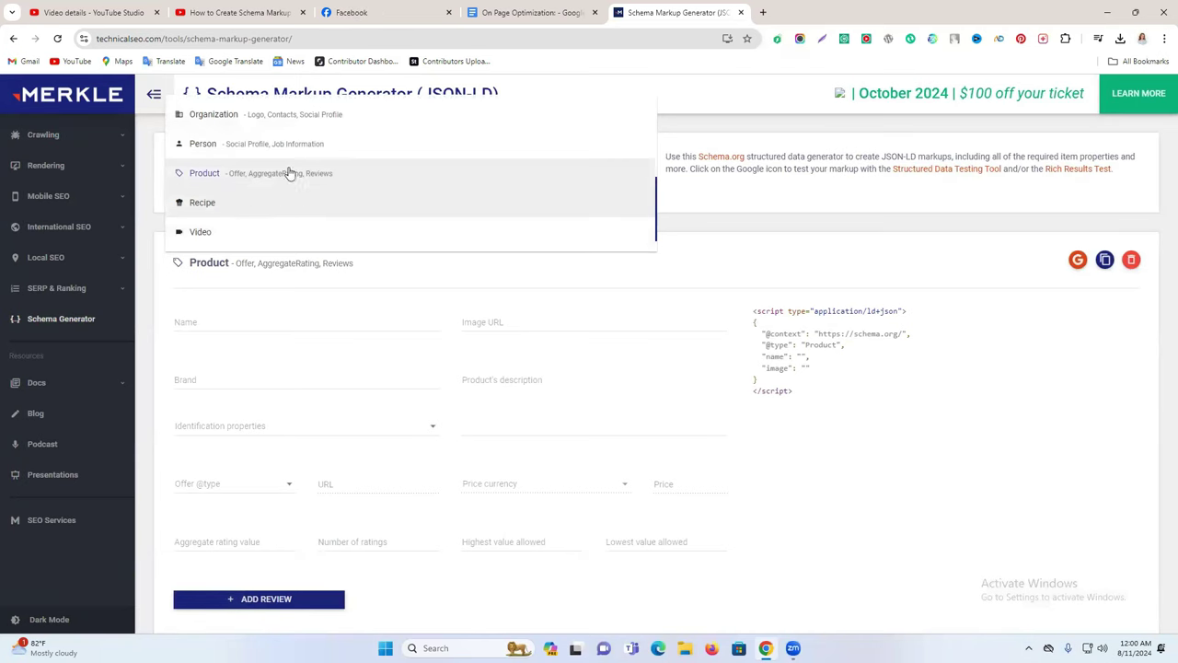
pyautogui.click(273, 116)
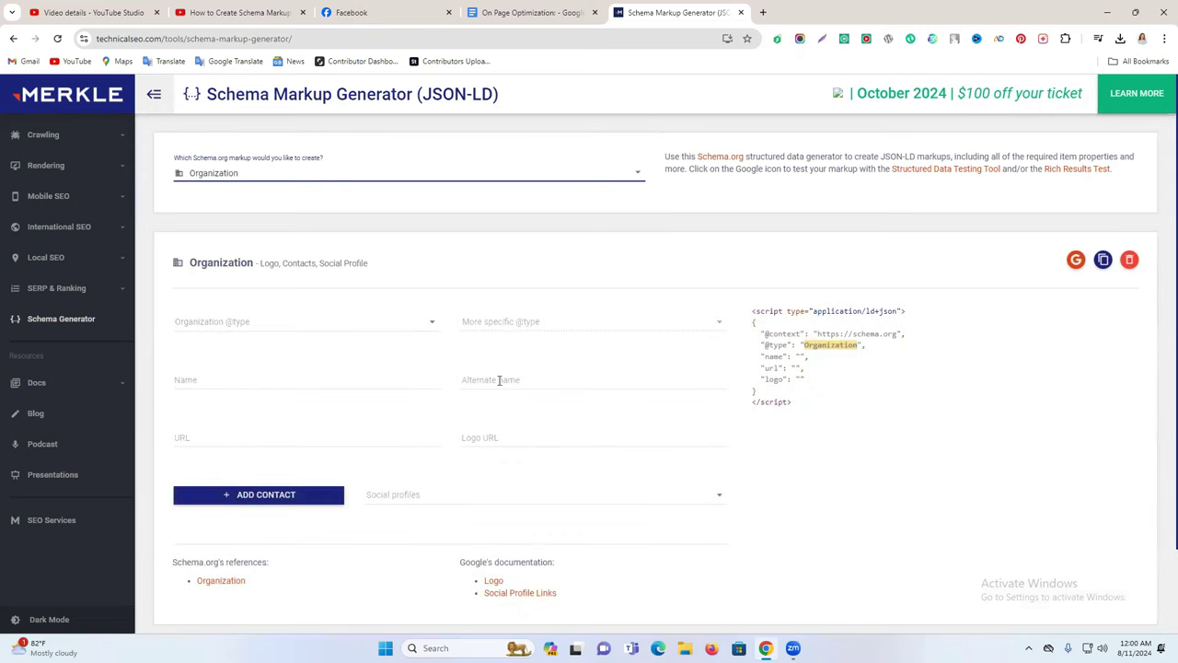
pyautogui.click(229, 323)
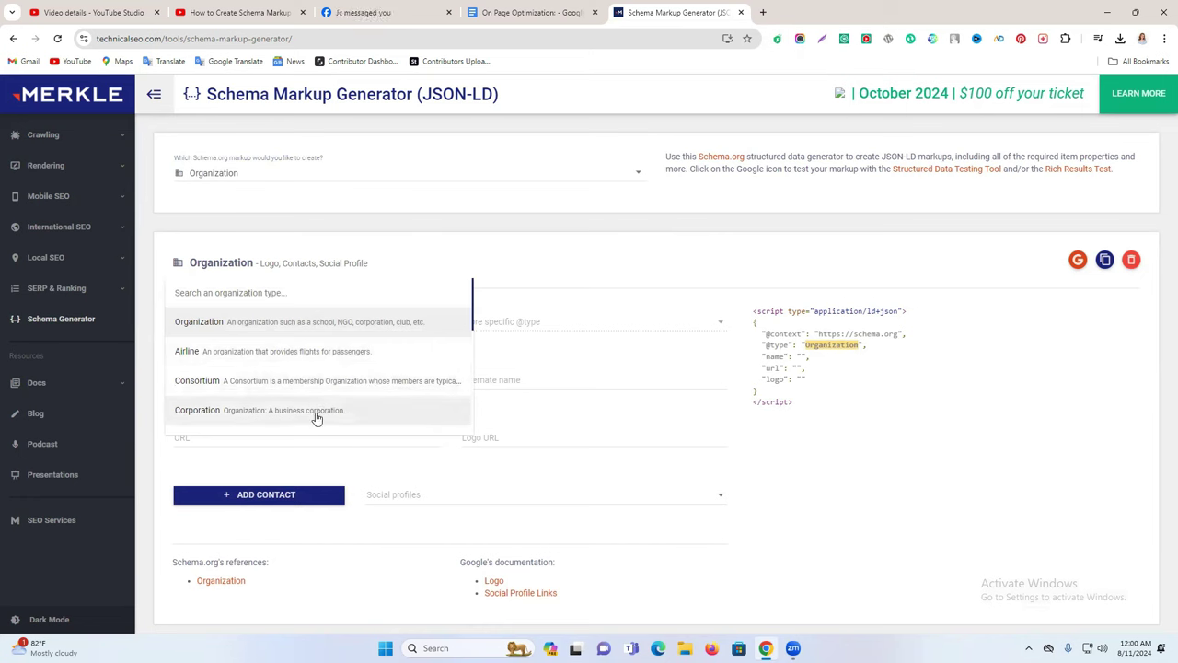
pyautogui.scroll(-10, 318, 417)
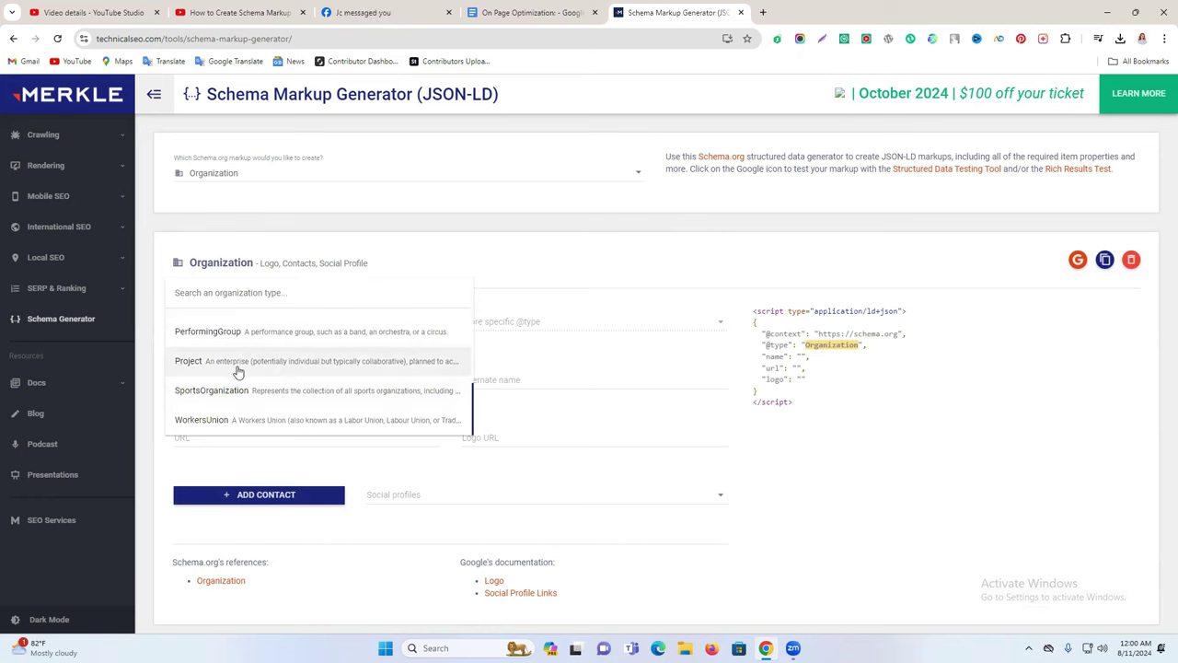
pyautogui.scroll(3, 258, 369)
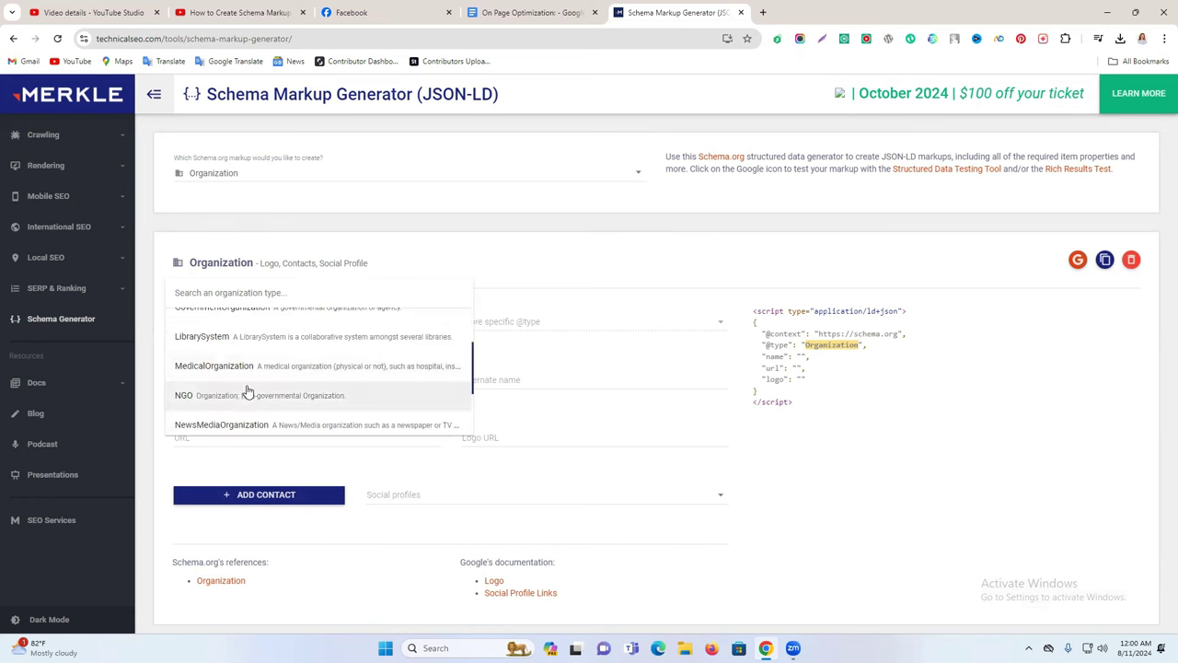
pyautogui.scroll(1, 248, 400)
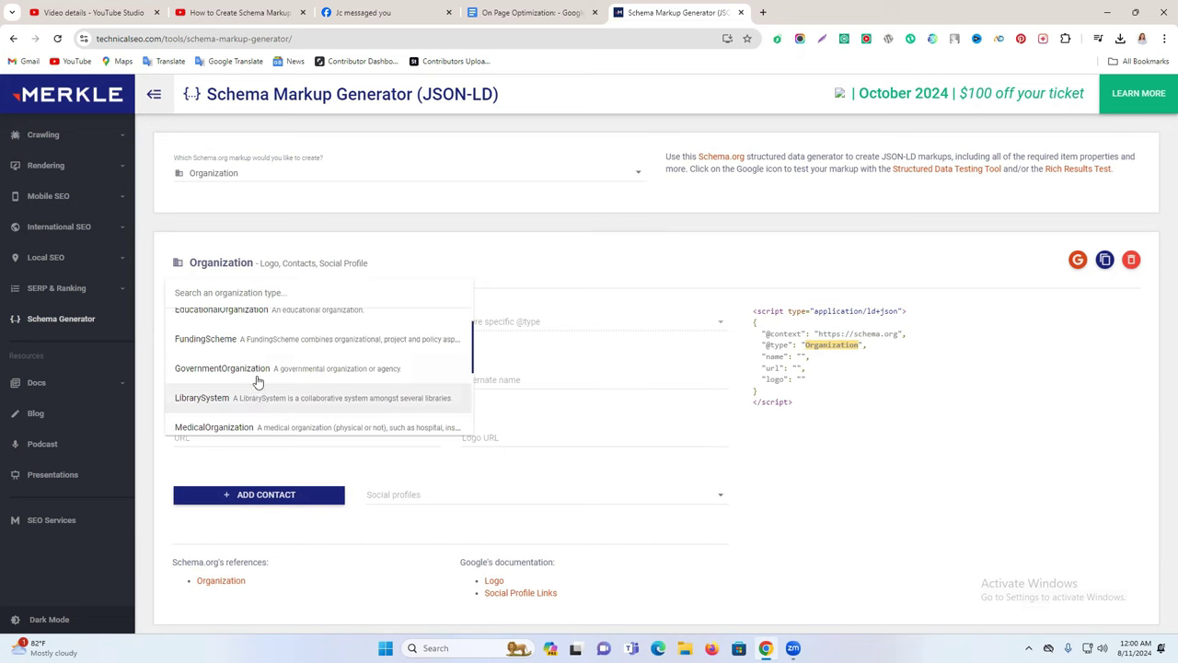
pyautogui.scroll(3, 253, 381)
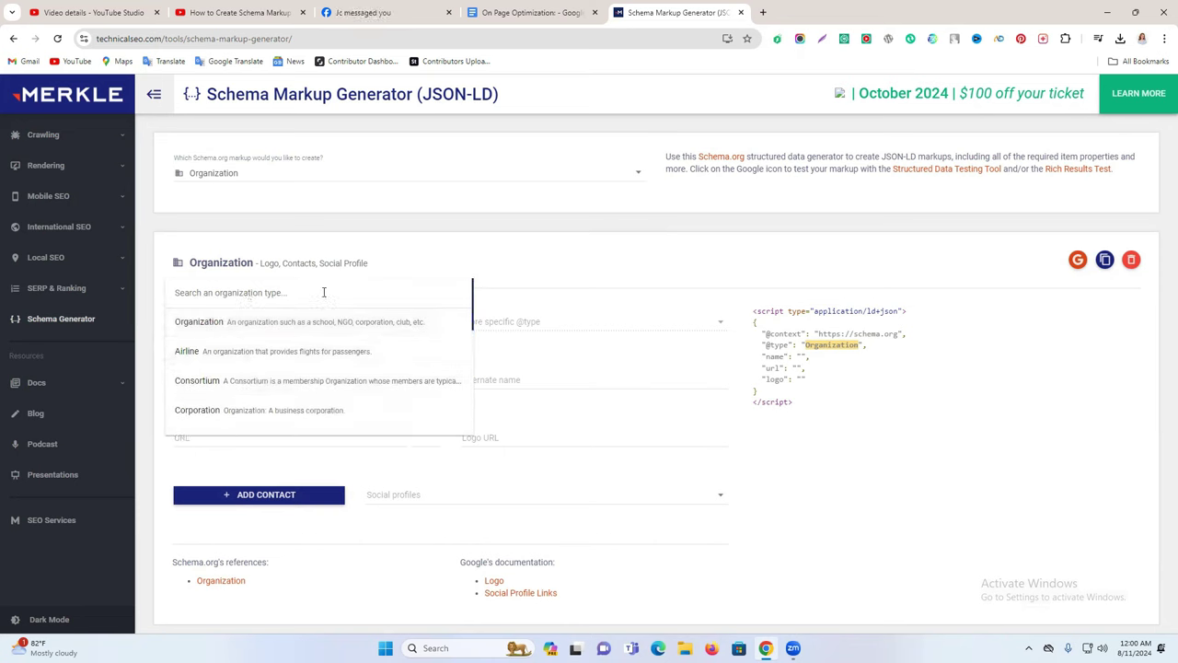
pyautogui.click(506, 290)
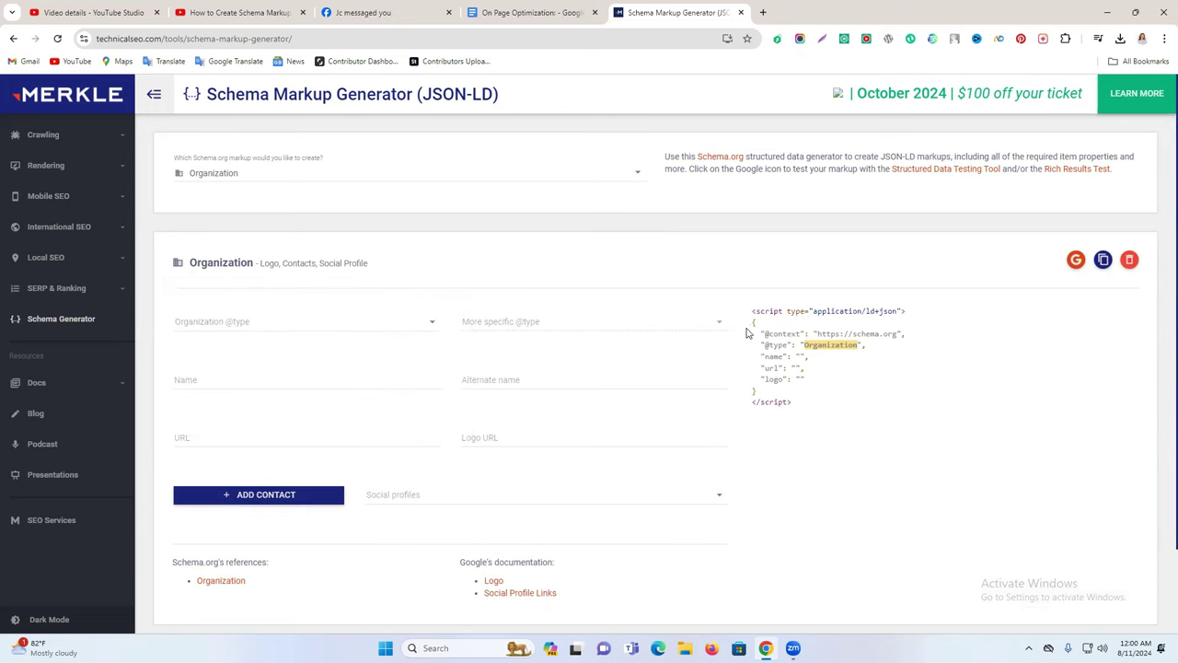
# Examine the empty Organization form fields: name, alternate name, URL and logo URL.
pyautogui.click(241, 380)
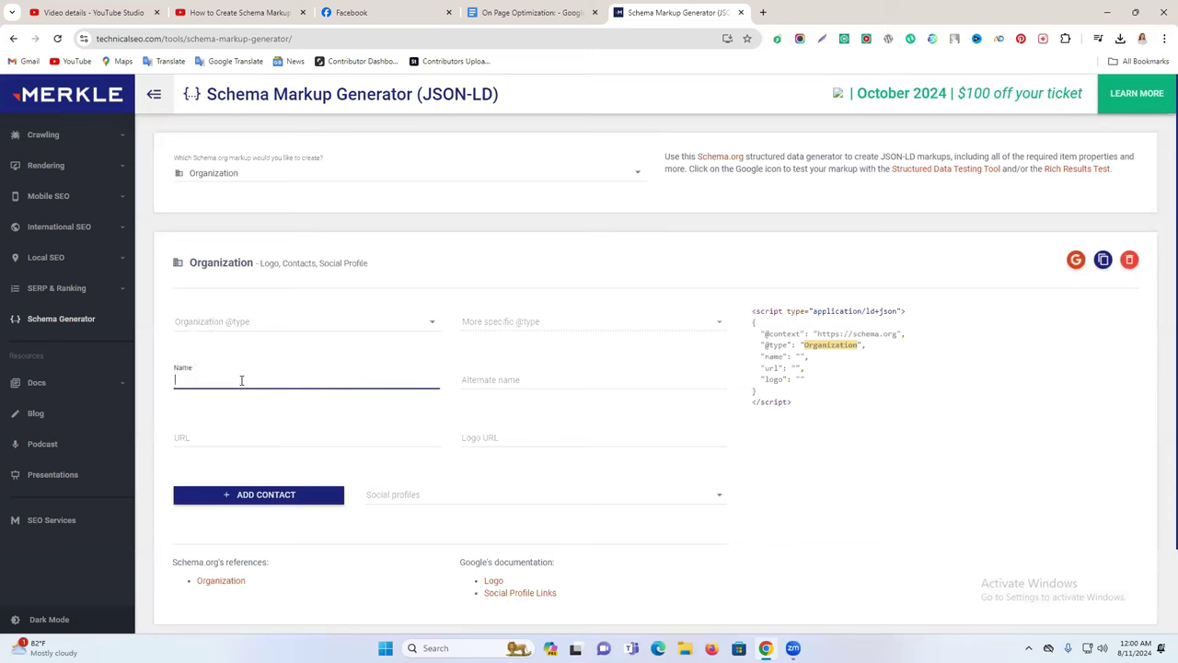
pyautogui.click(506, 378)
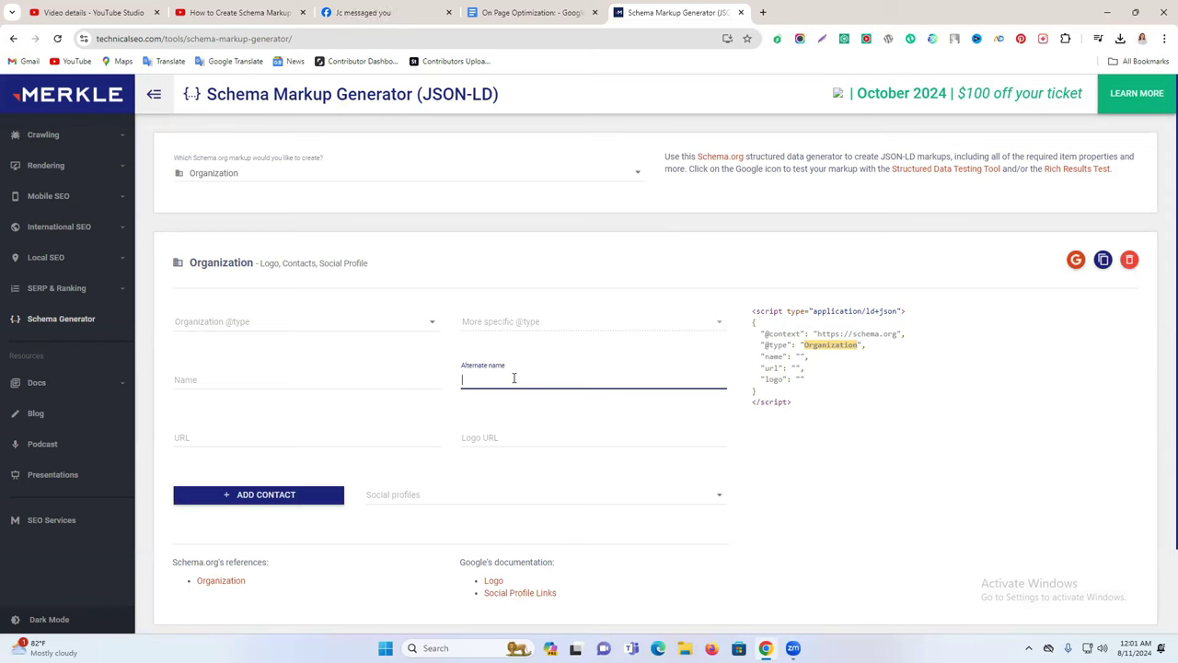
pyautogui.click(276, 441)
pyautogui.click(492, 440)
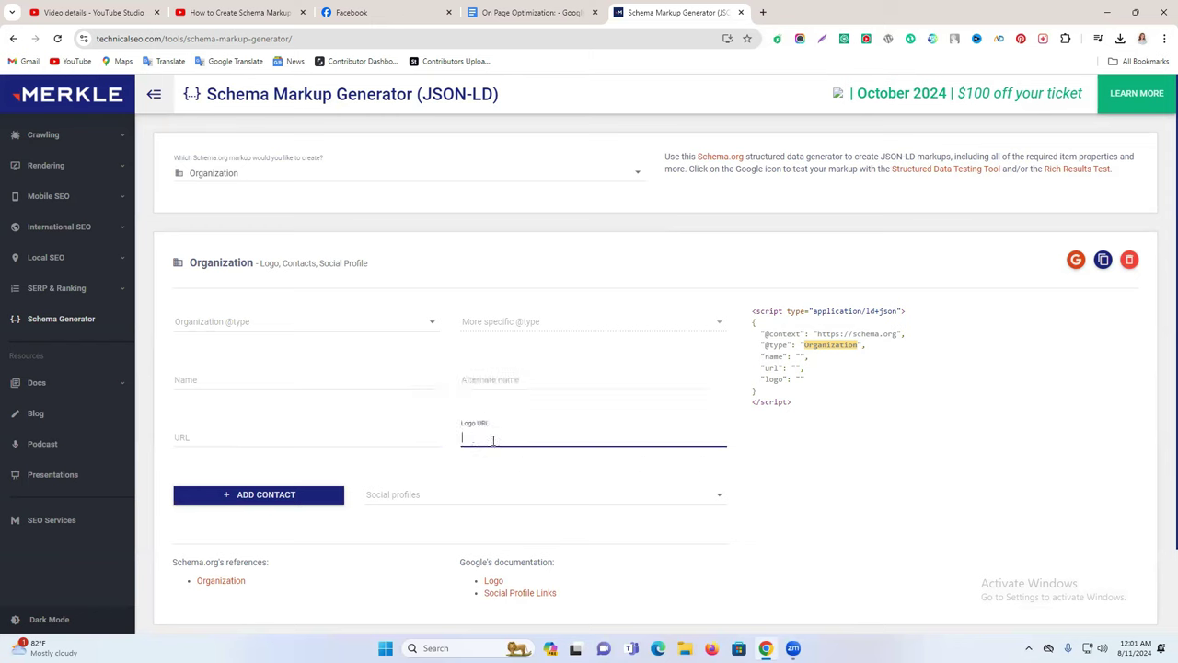
pyautogui.click(260, 183)
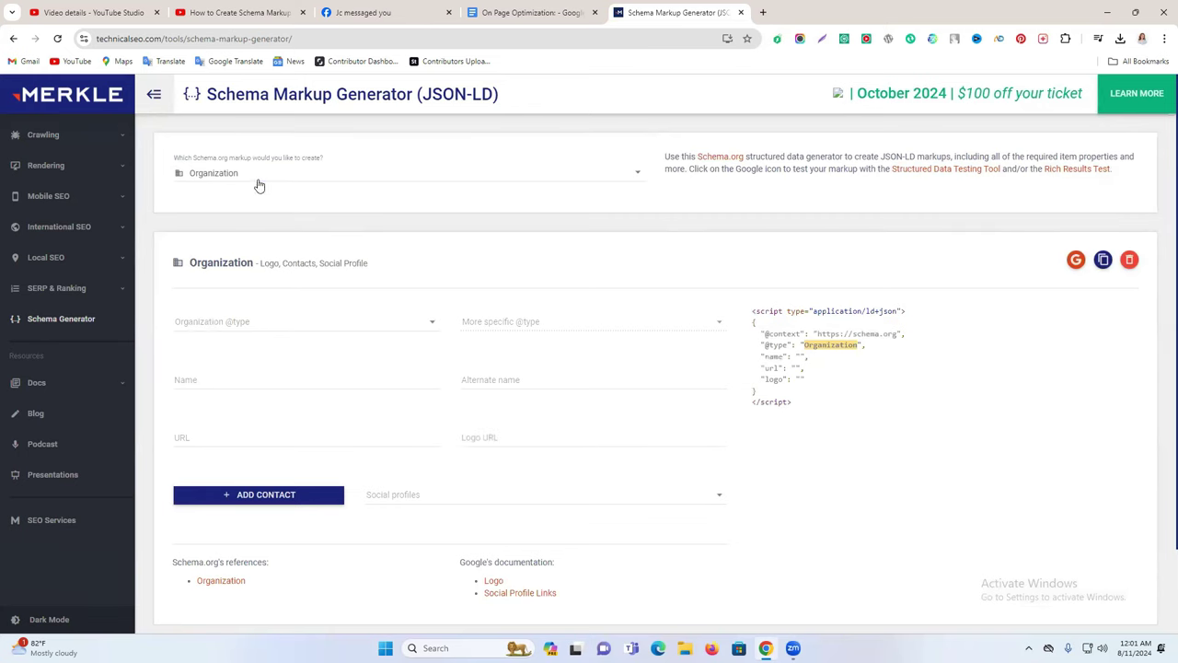
pyautogui.scroll(-3, 276, 210)
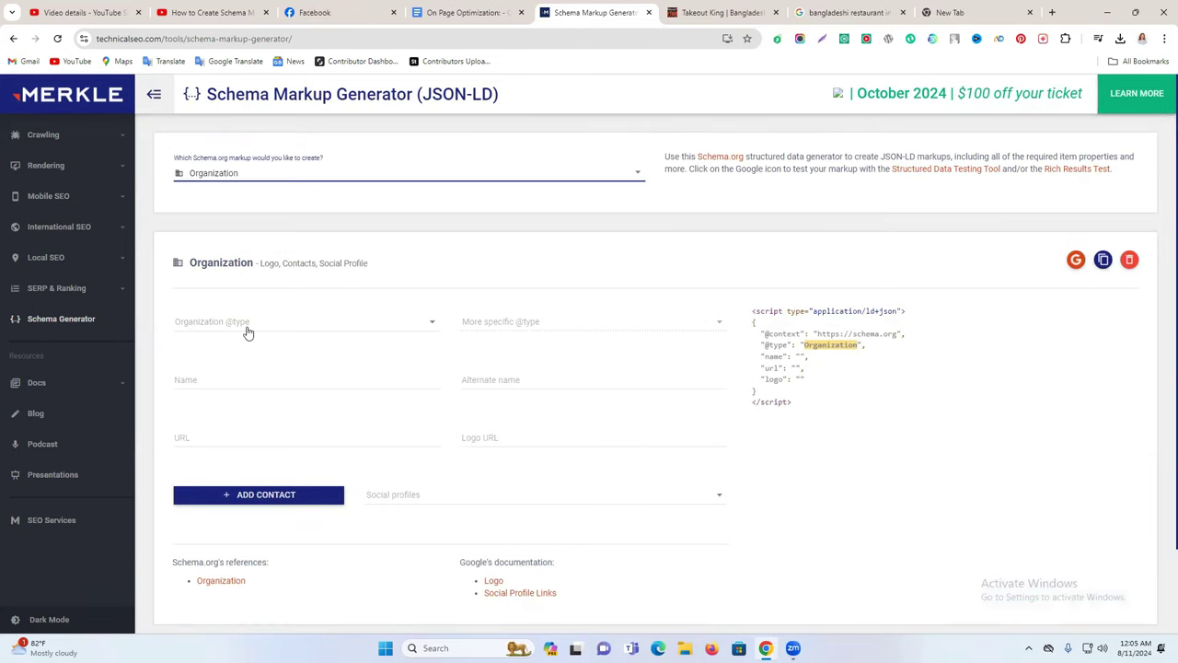
pyautogui.click(247, 332)
pyautogui.scroll(-2, 272, 341)
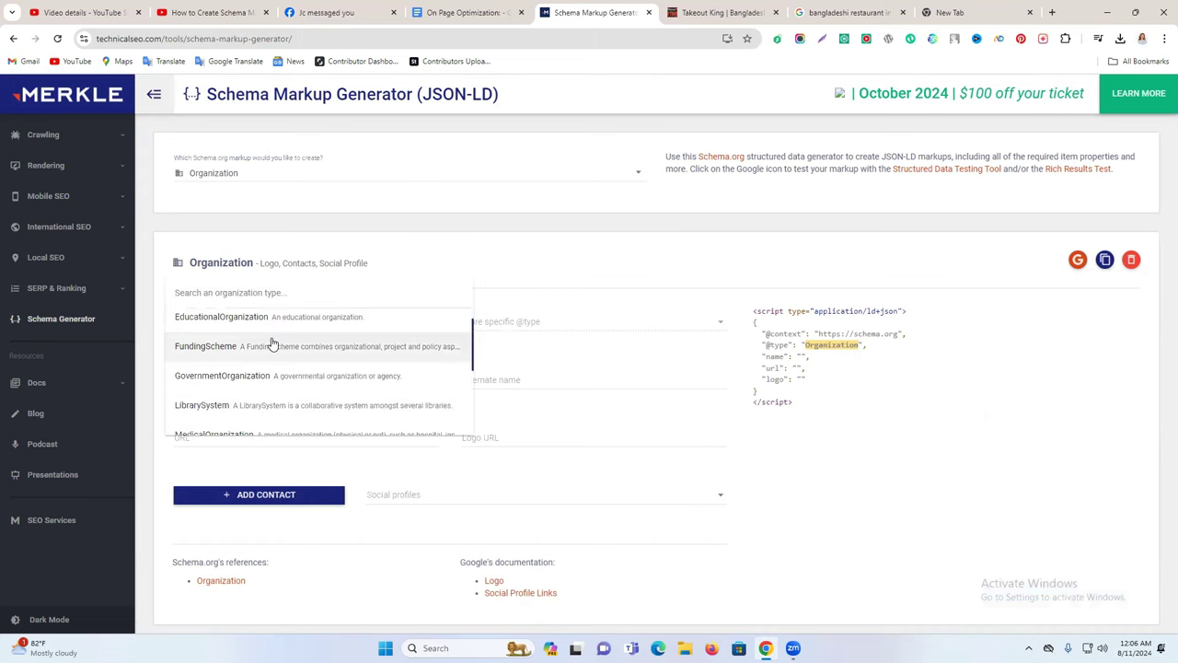
pyautogui.click(276, 318)
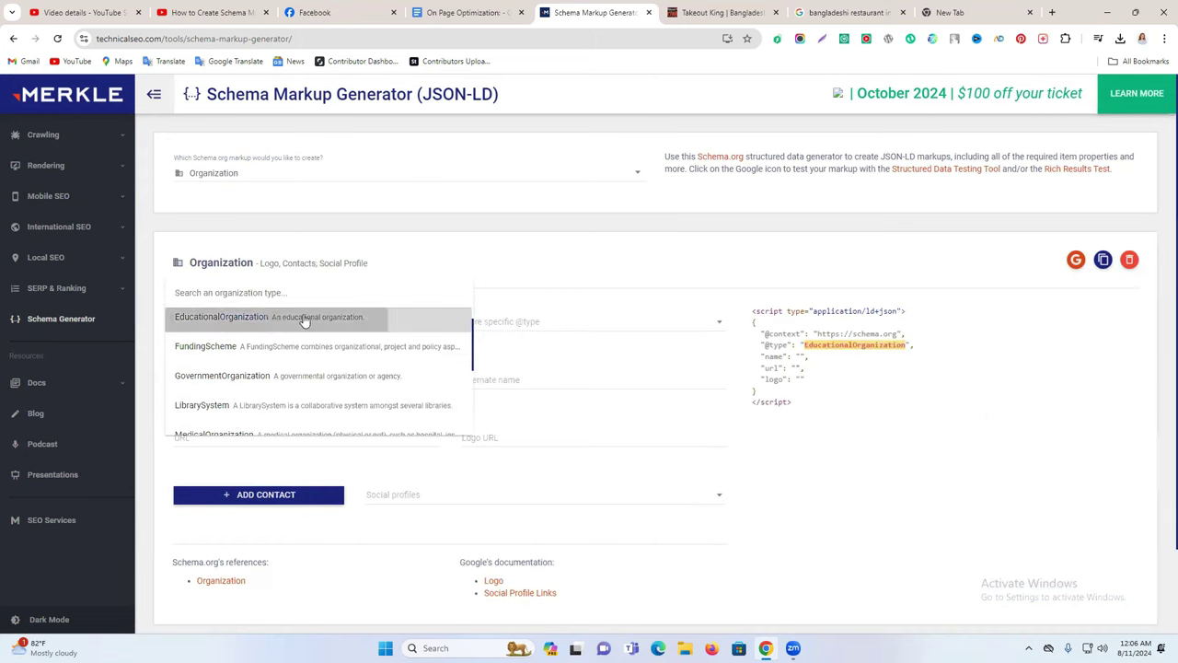
pyautogui.click(574, 335)
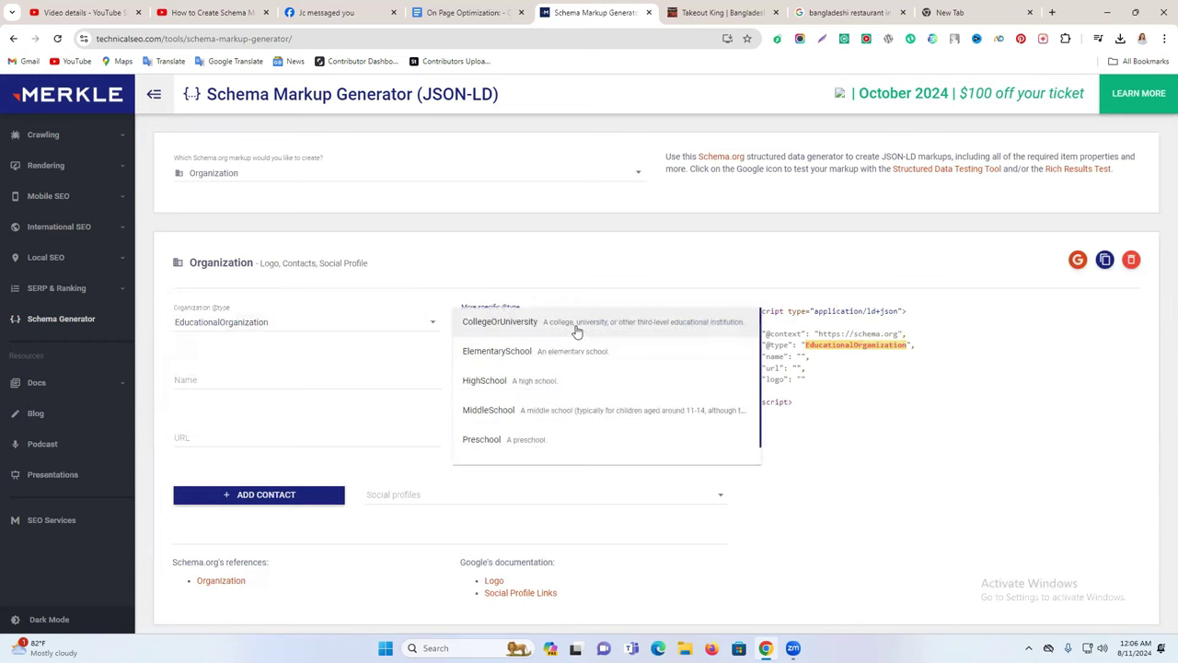
pyautogui.scroll(-1, 561, 416)
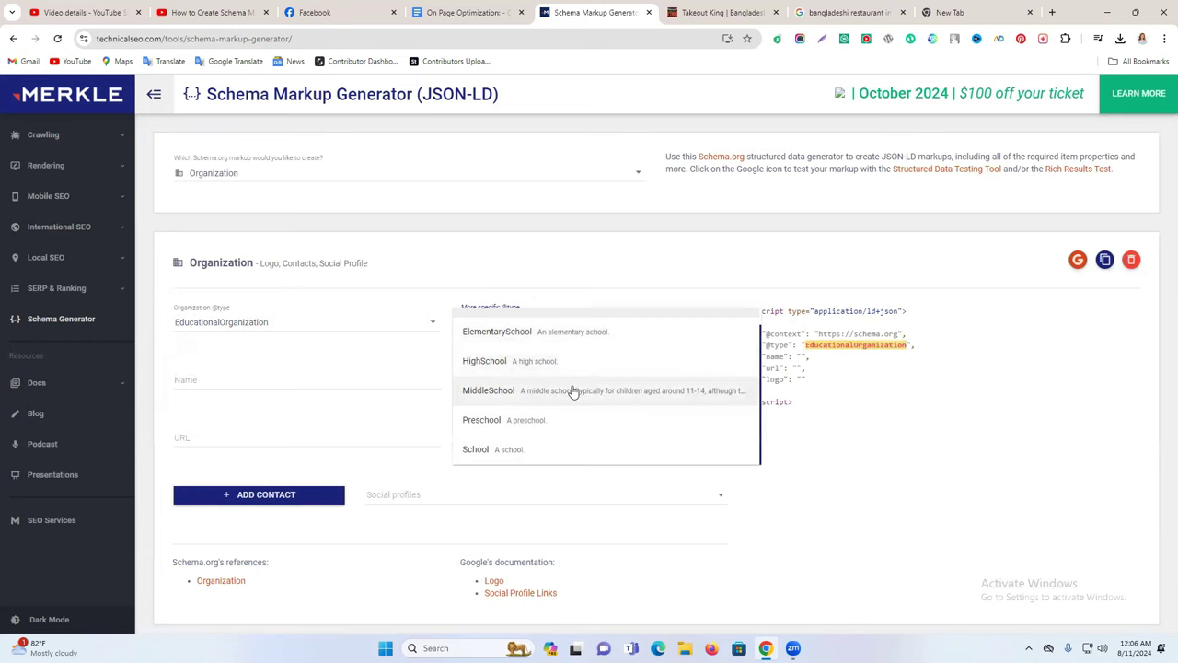
pyautogui.scroll(1, 558, 405)
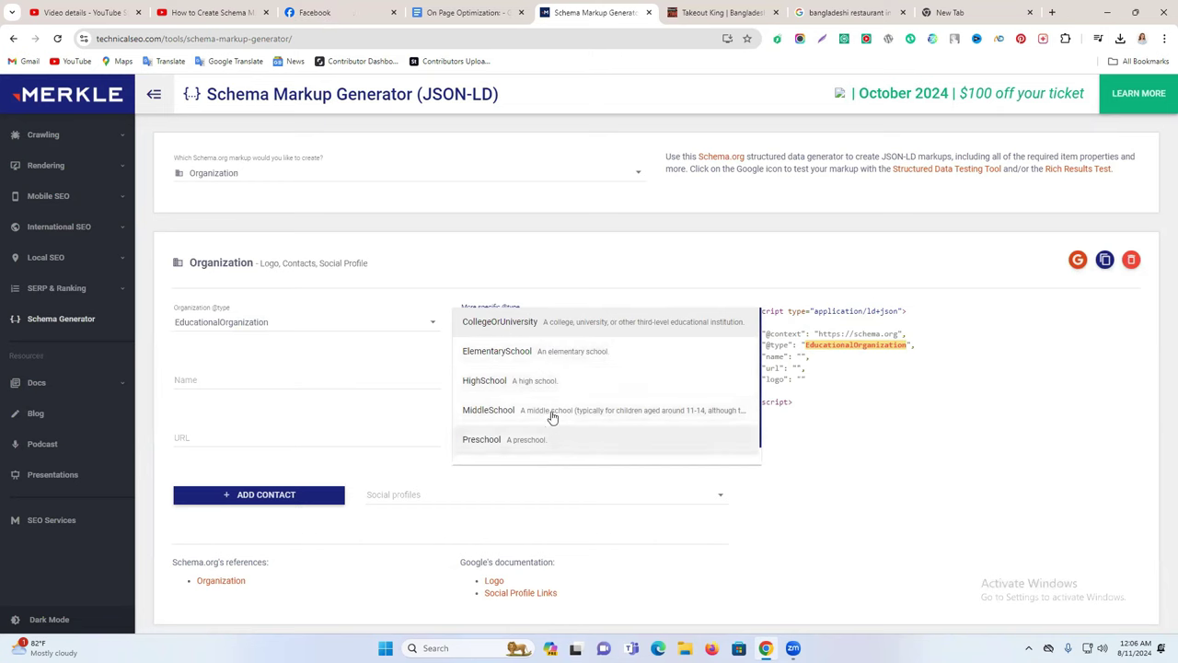
pyautogui.click(615, 330)
# Enter the institute's web address as the organization name and edit it down to "new life learning institute".
pyautogui.click(226, 380)
pyautogui.write('https://newlifelearninginstitute.com/')
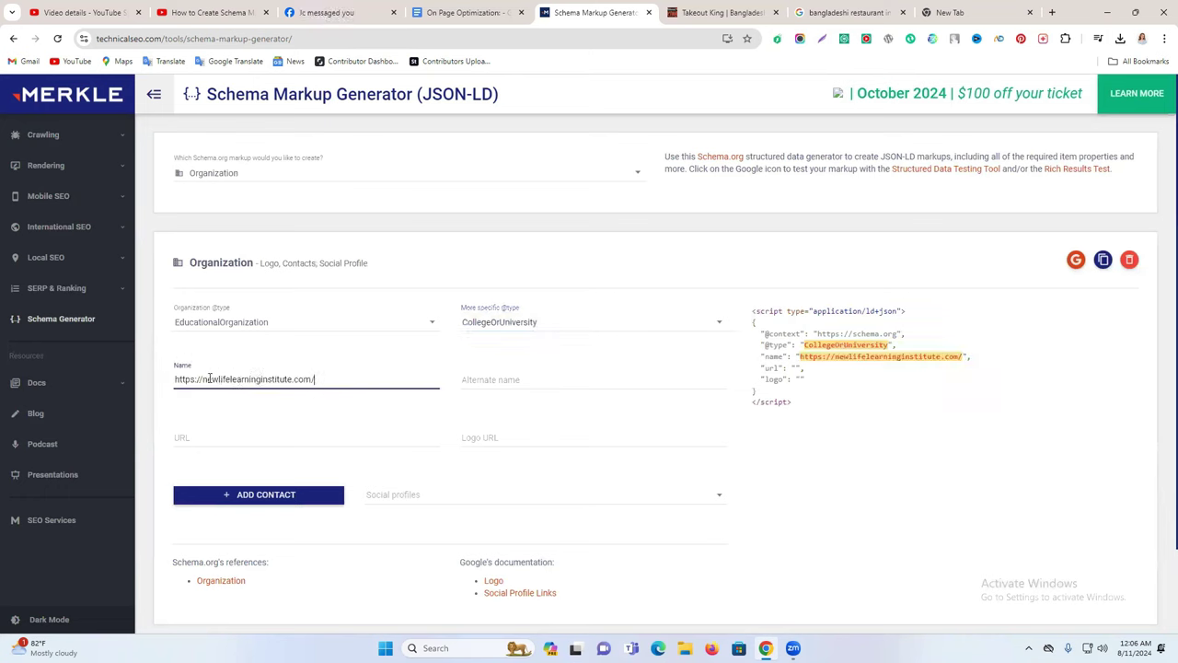
pyautogui.moveTo(201, 379); pyautogui.dragTo(95, 385)
pyautogui.press('BackSpace')
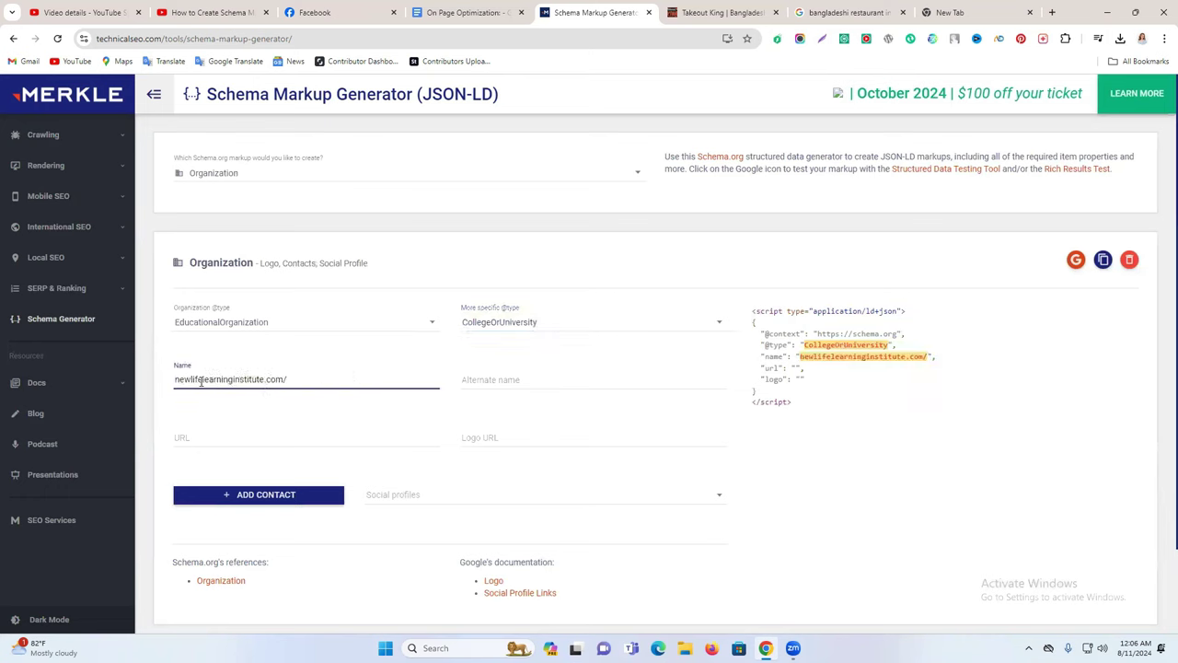
pyautogui.click(190, 380)
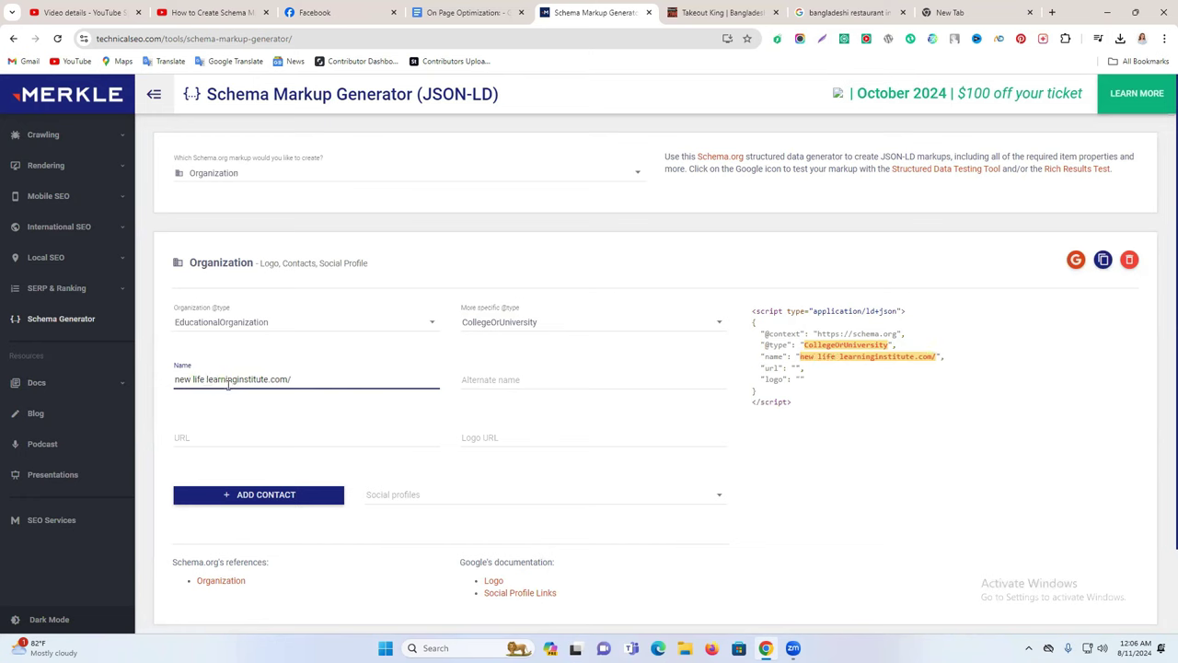
pyautogui.click(237, 379)
pyautogui.moveTo(275, 381); pyautogui.dragTo(265, 379)
pyautogui.press('BackSpace')
pyautogui.click(537, 381)
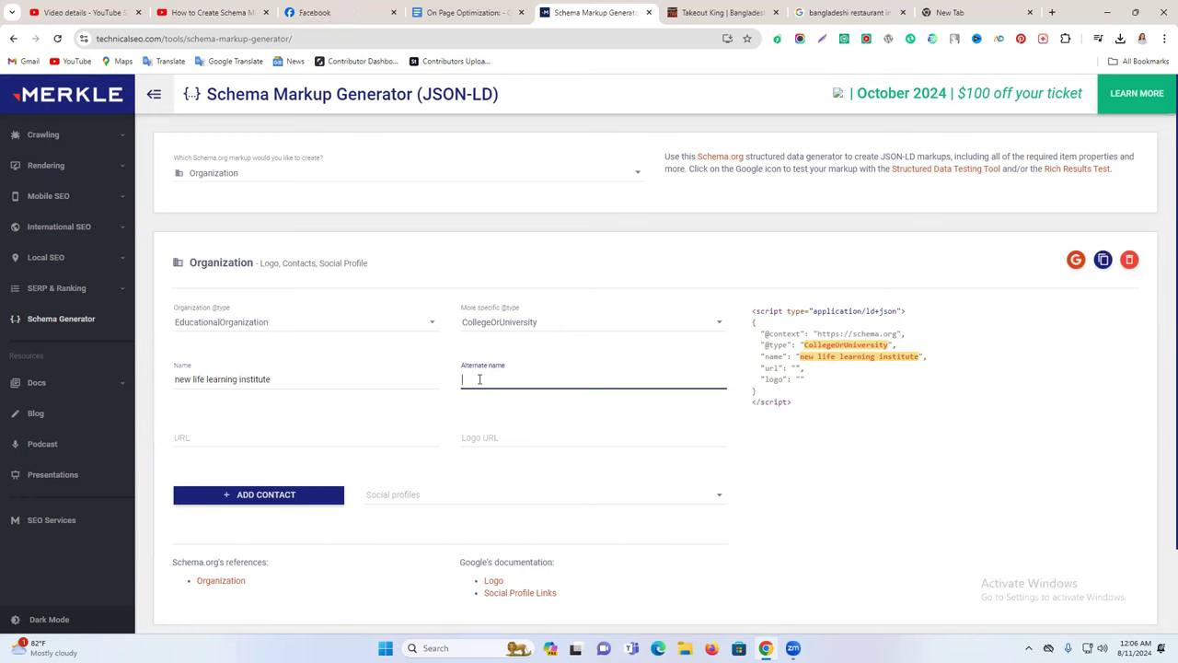
pyautogui.write('Dl')
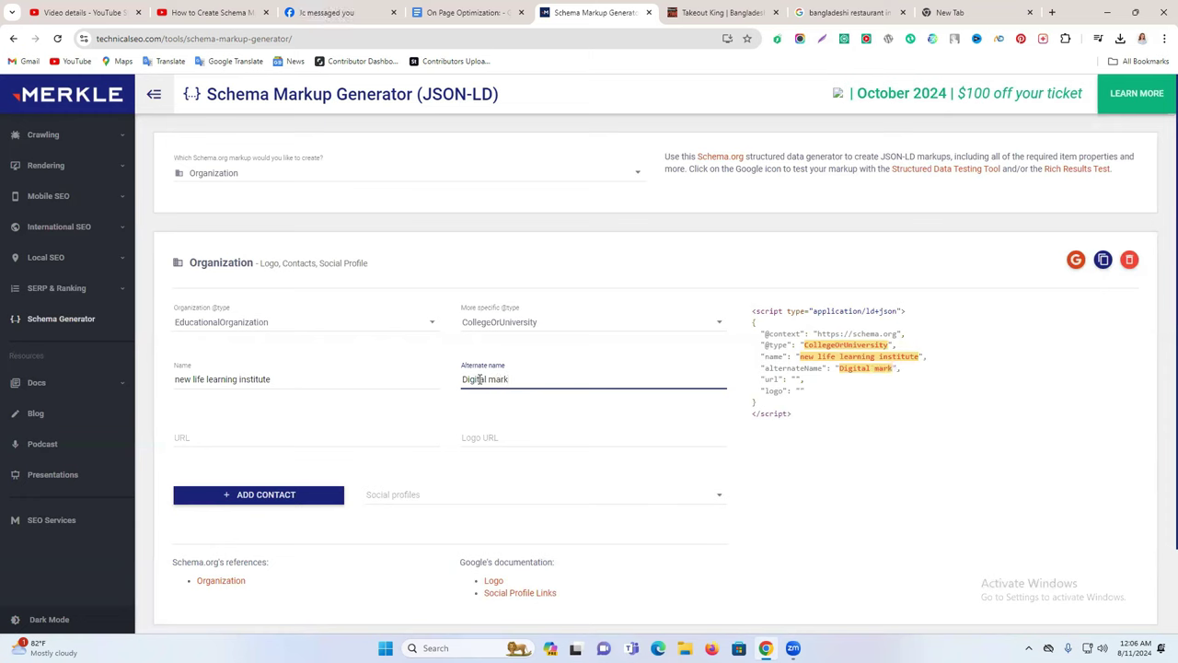
pyautogui.write('l marketing Insti')
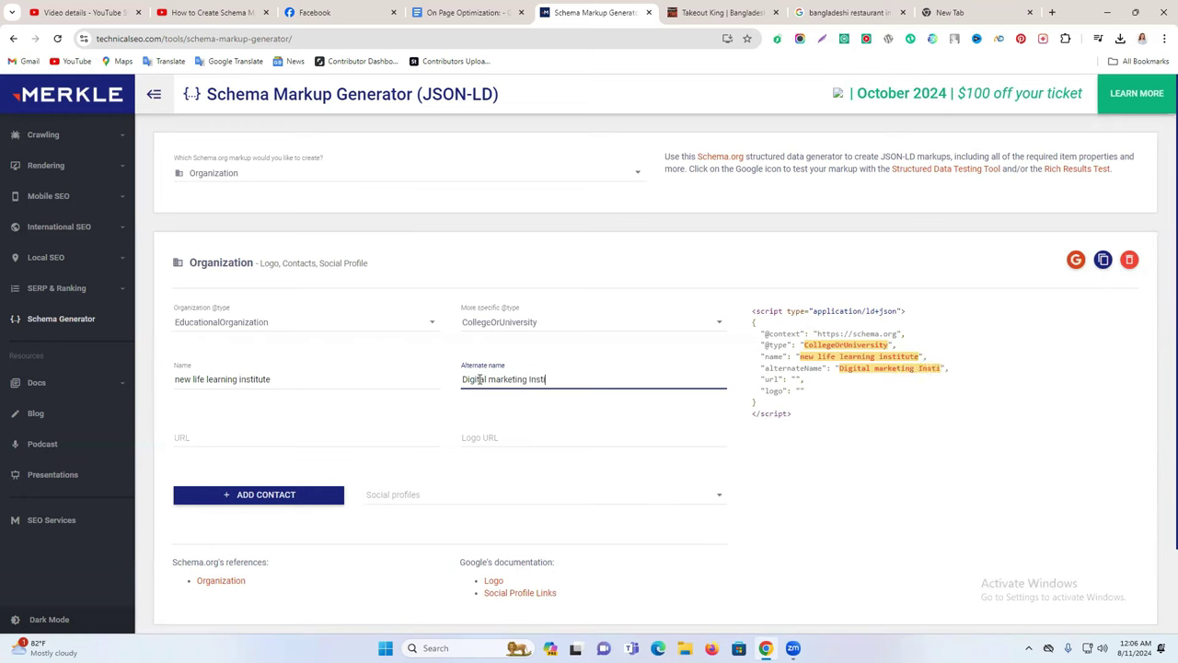
pyautogui.write('tute')
pyautogui.click(200, 440)
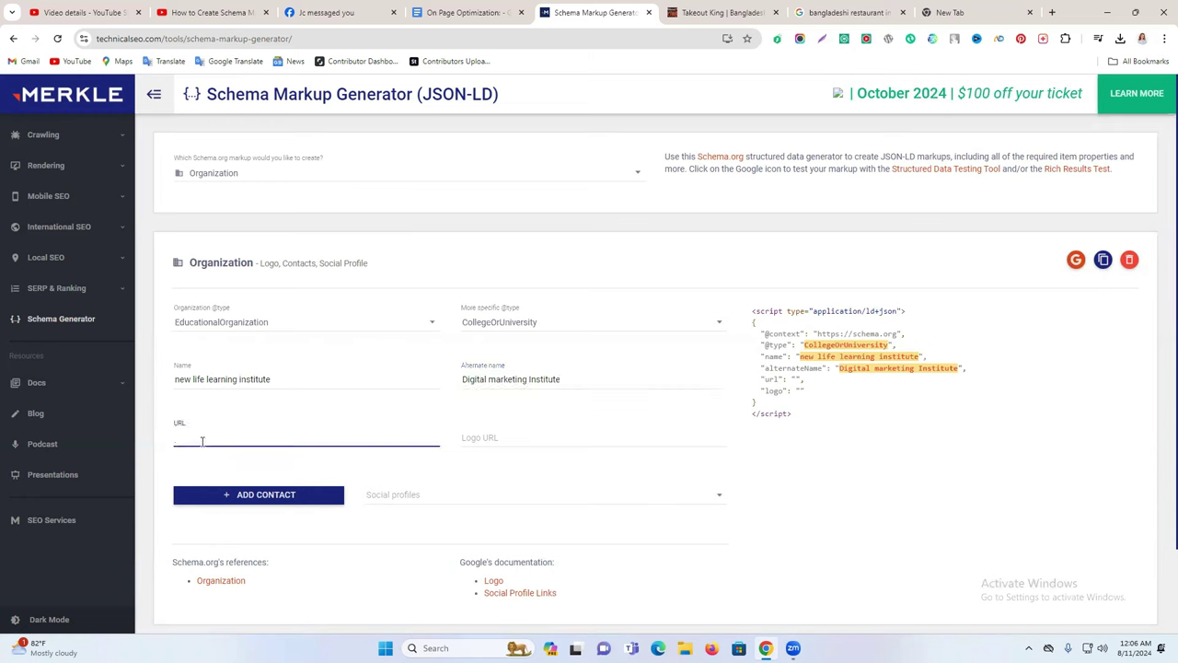
pyautogui.write('https://newlifelearninginstitute.com/')
# Switch to the Takeout King website and copy the image address of the logo in its header.
pyautogui.click(486, 441)
pyautogui.click(961, 10)
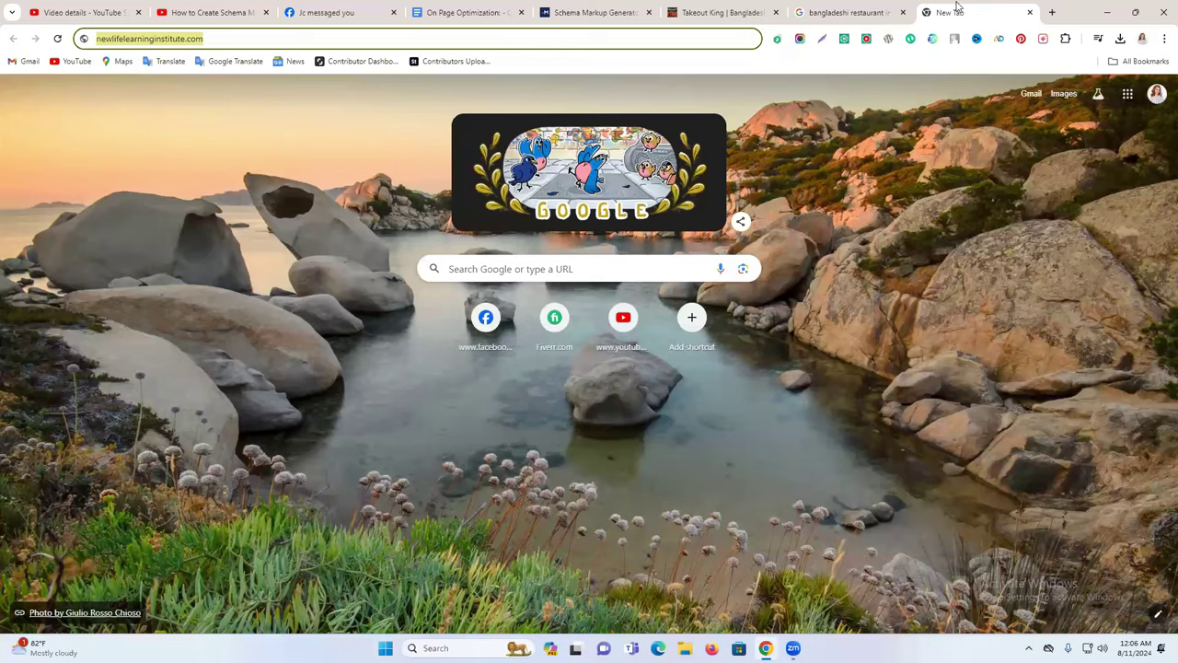
pyautogui.click(846, 11)
pyautogui.click(725, 11)
pyautogui.scroll(15, 552, 376)
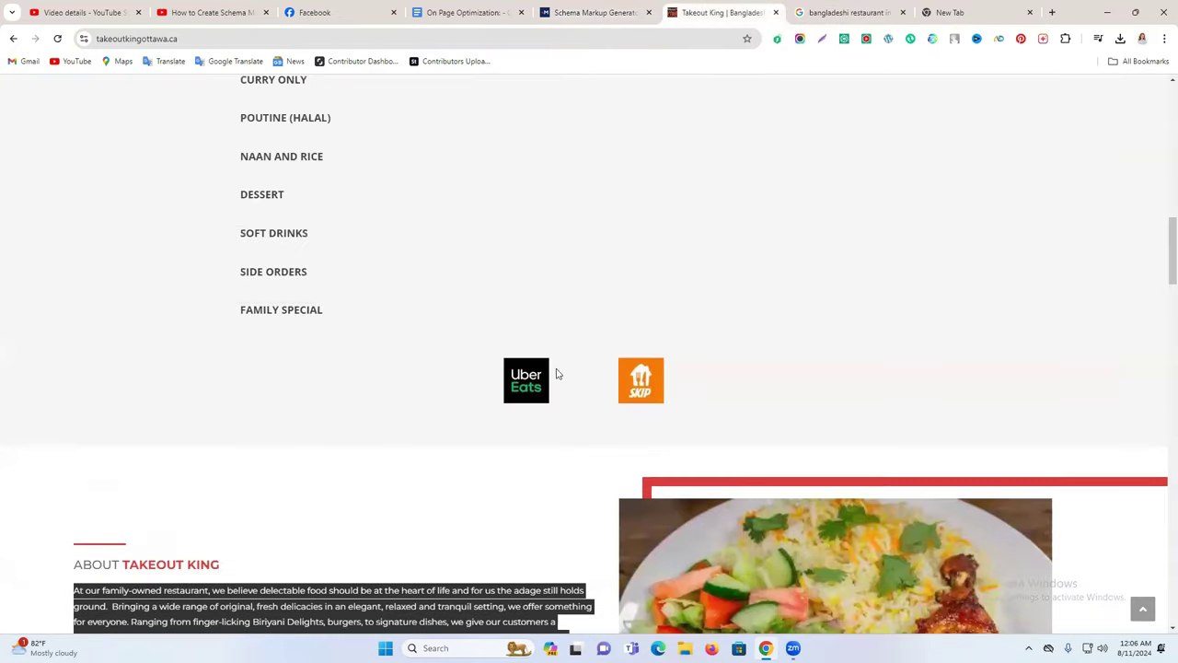
pyautogui.scroll(2, 467, 395)
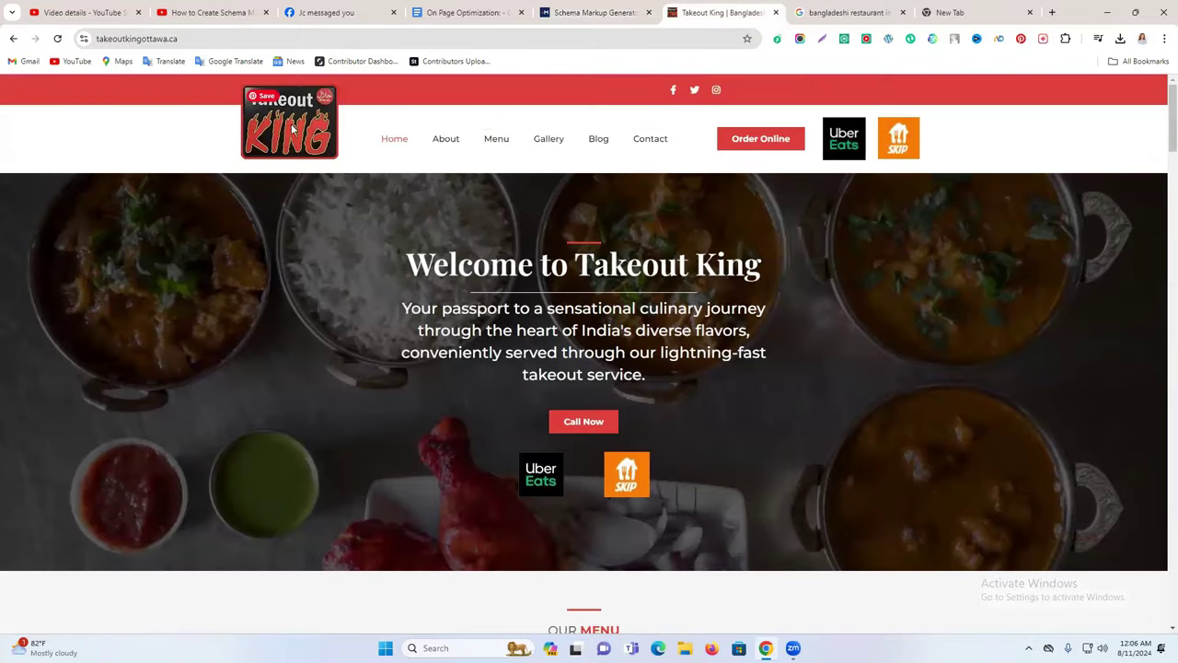
pyautogui.rightClick(281, 117)
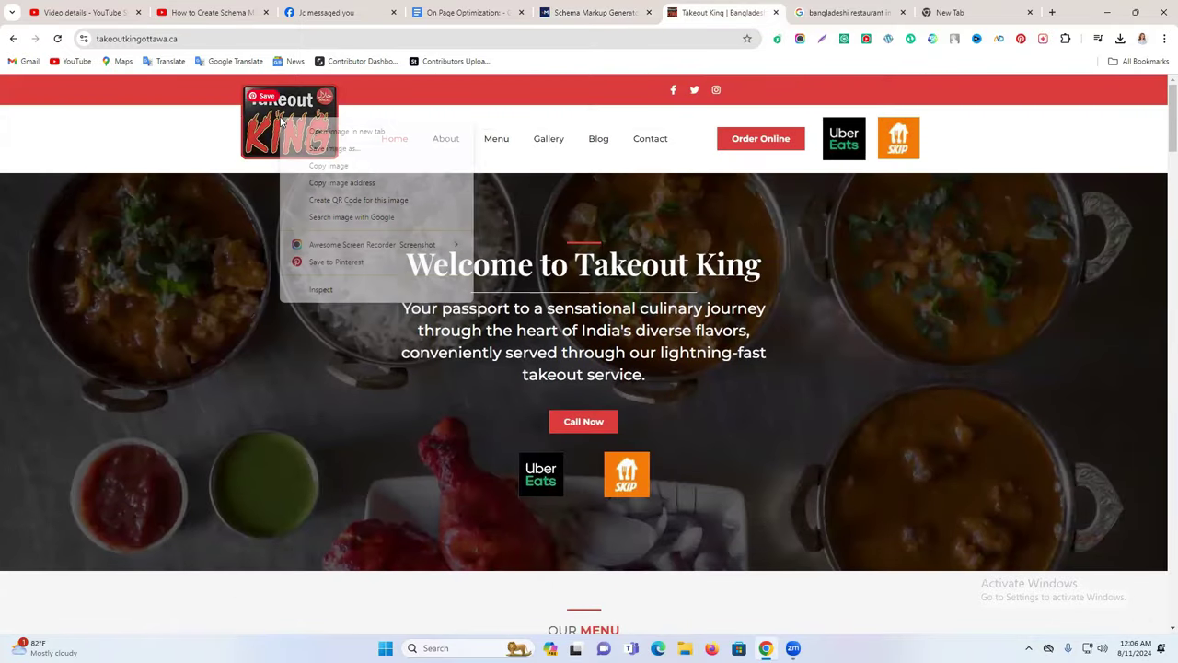
pyautogui.click(353, 183)
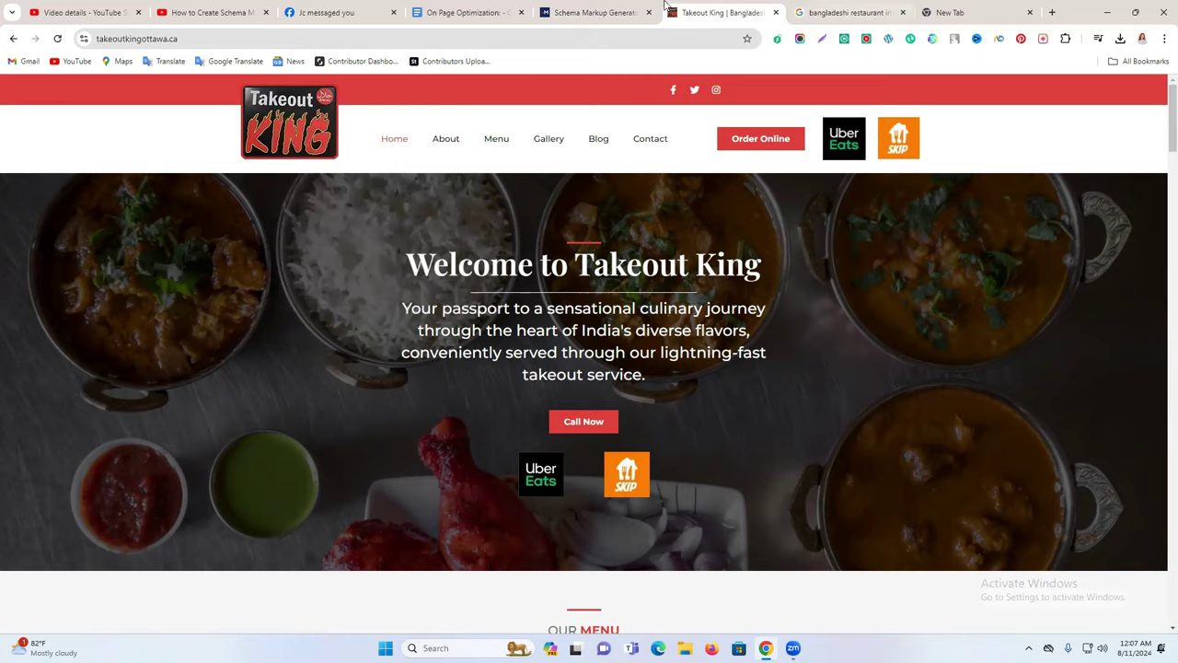
# Return to the Schema Markup Generator and paste the copied takeout_logo.webp address as the organization's logo URL.
pyautogui.click(851, 8)
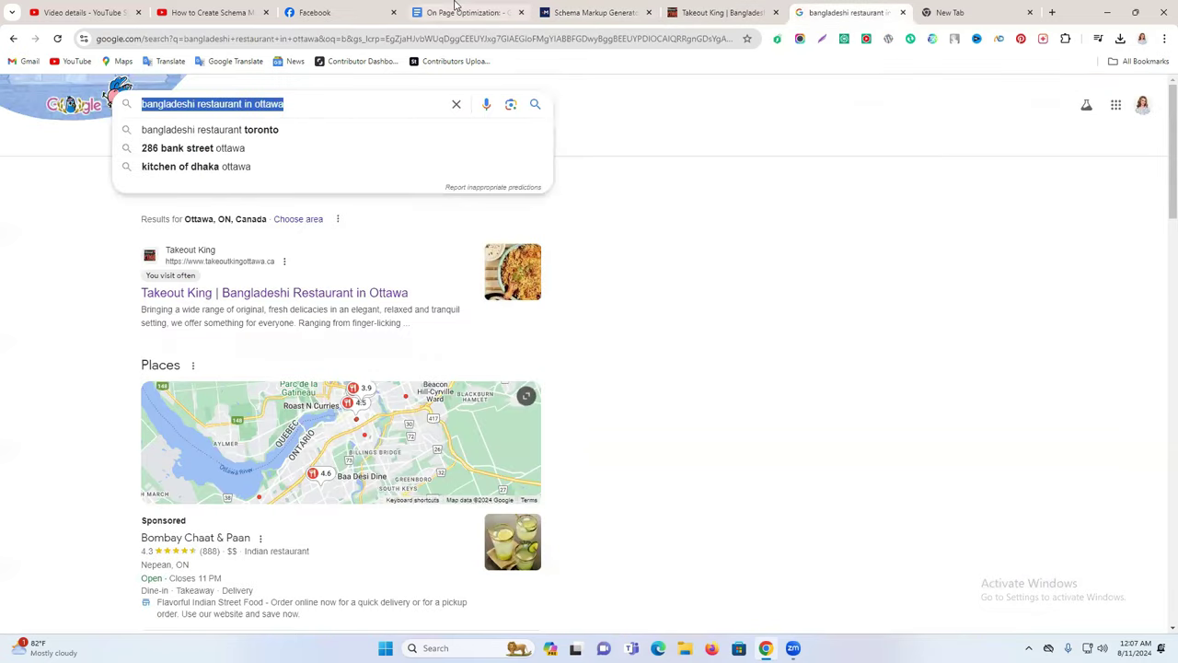
pyautogui.click(590, 7)
pyautogui.hotkey('ctrl', 'v')
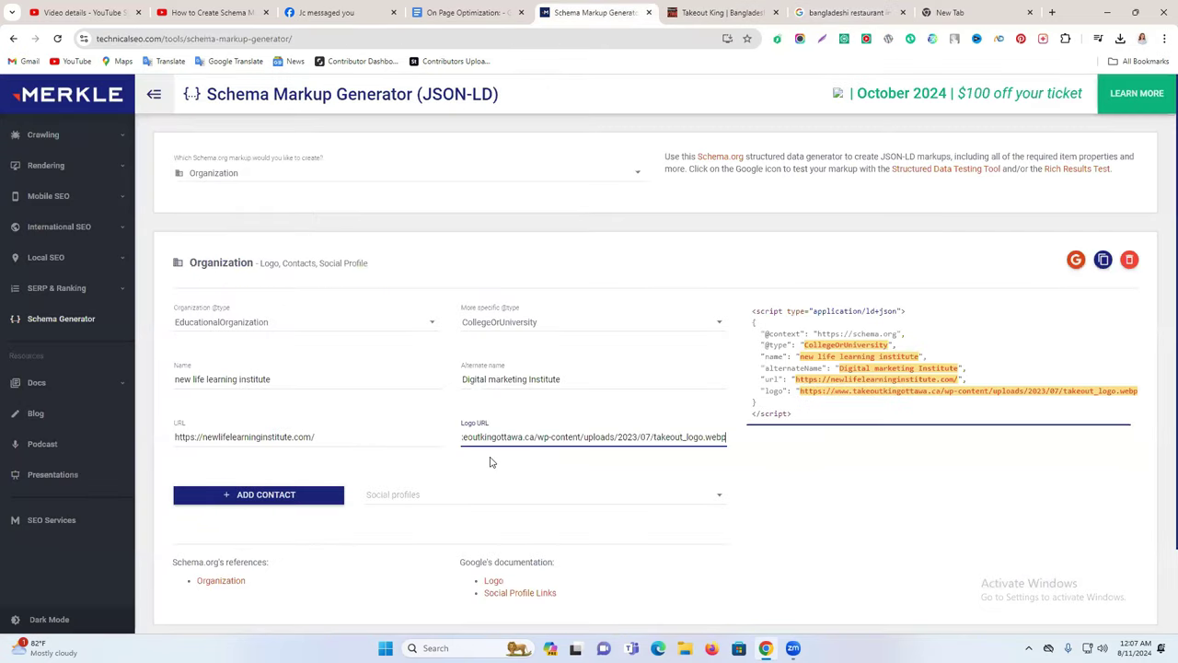
# Add a contact entry to the organization and select Facebook as its social profile.
pyautogui.scroll(-1, 497, 470)
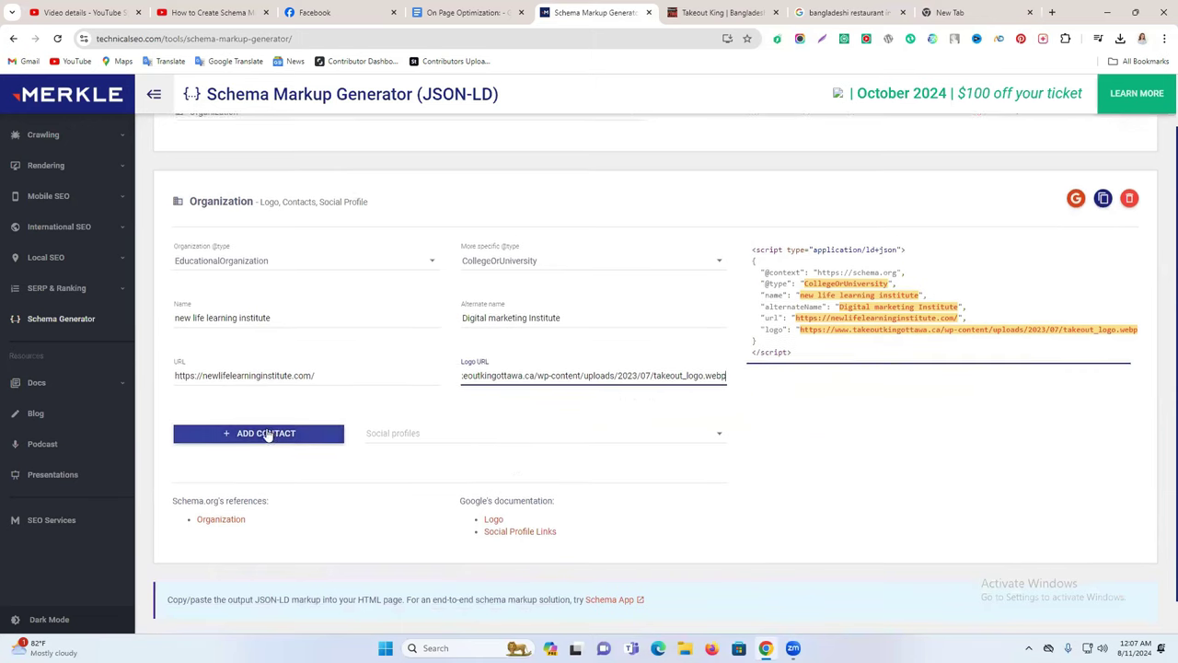
pyautogui.click(253, 440)
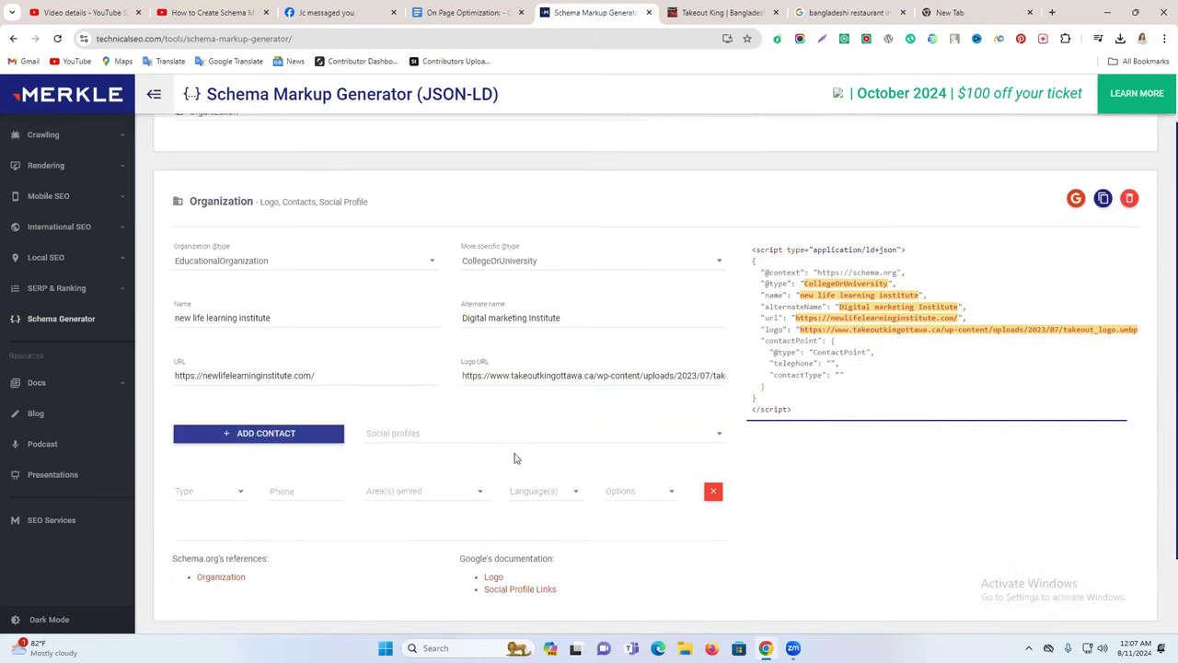
pyautogui.click(397, 440)
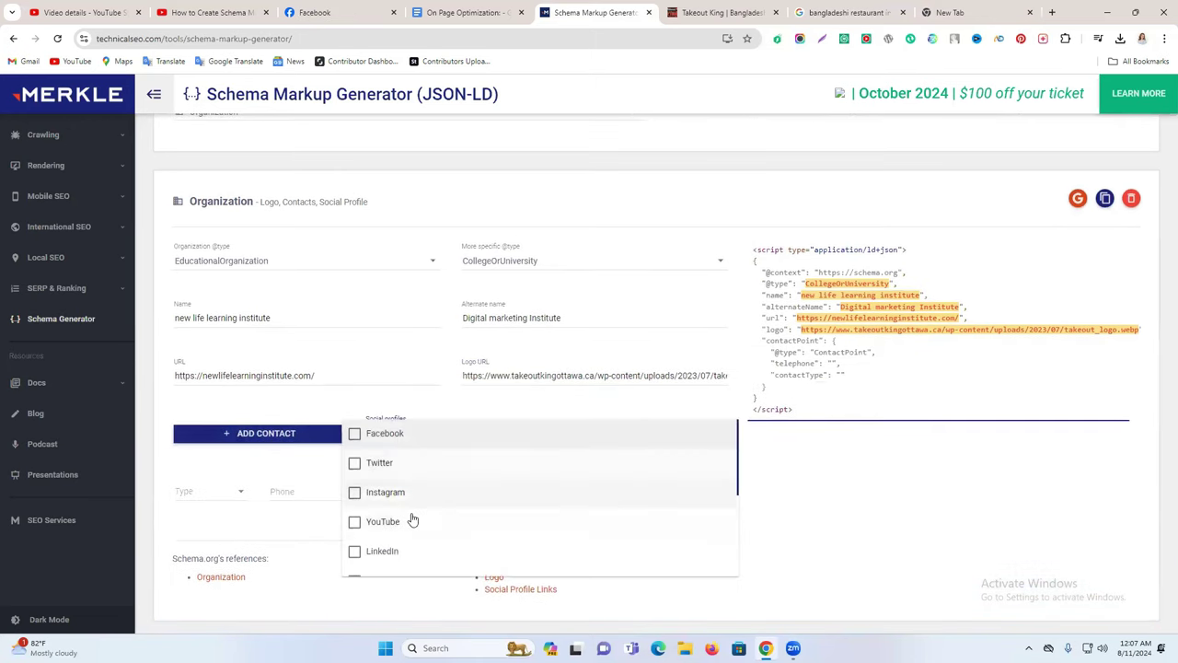
pyautogui.scroll(-2, 405, 532)
pyautogui.scroll(-1, 405, 532)
pyautogui.scroll(4, 396, 516)
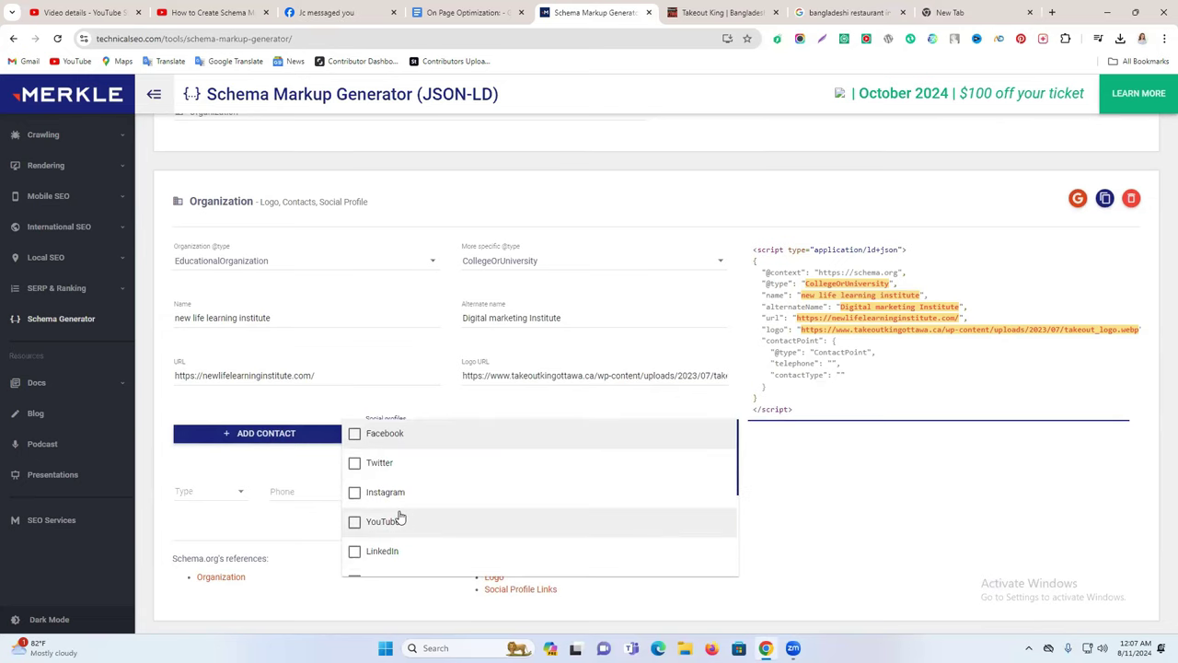
pyautogui.click(400, 434)
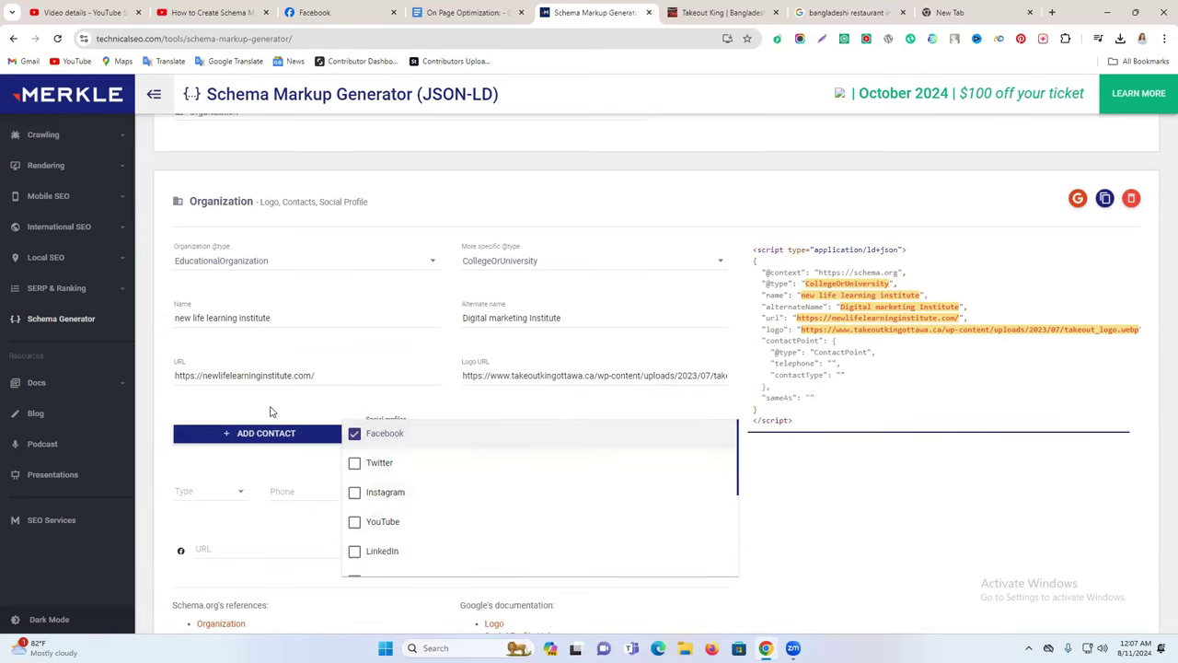
pyautogui.click(309, 464)
pyautogui.click(219, 497)
pyautogui.click(378, 547)
pyautogui.click(207, 551)
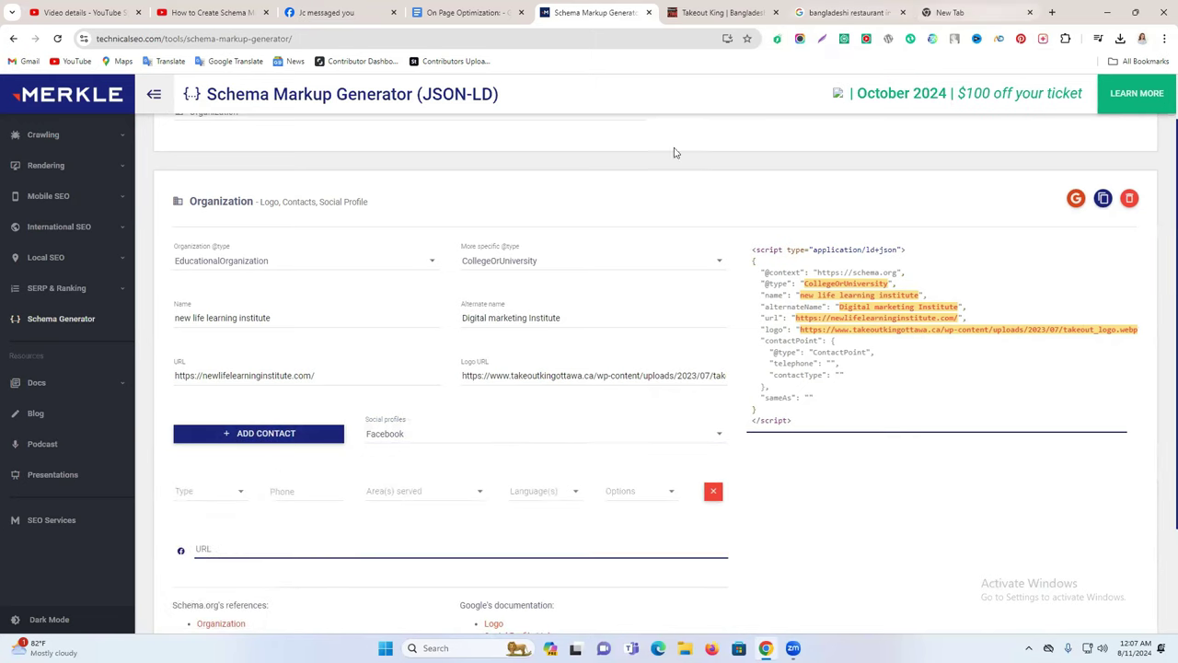
# Open Facebook in the spare browser tab, go to the freelancer's public page from the shared post, and copy its address.
pyautogui.click(978, 6)
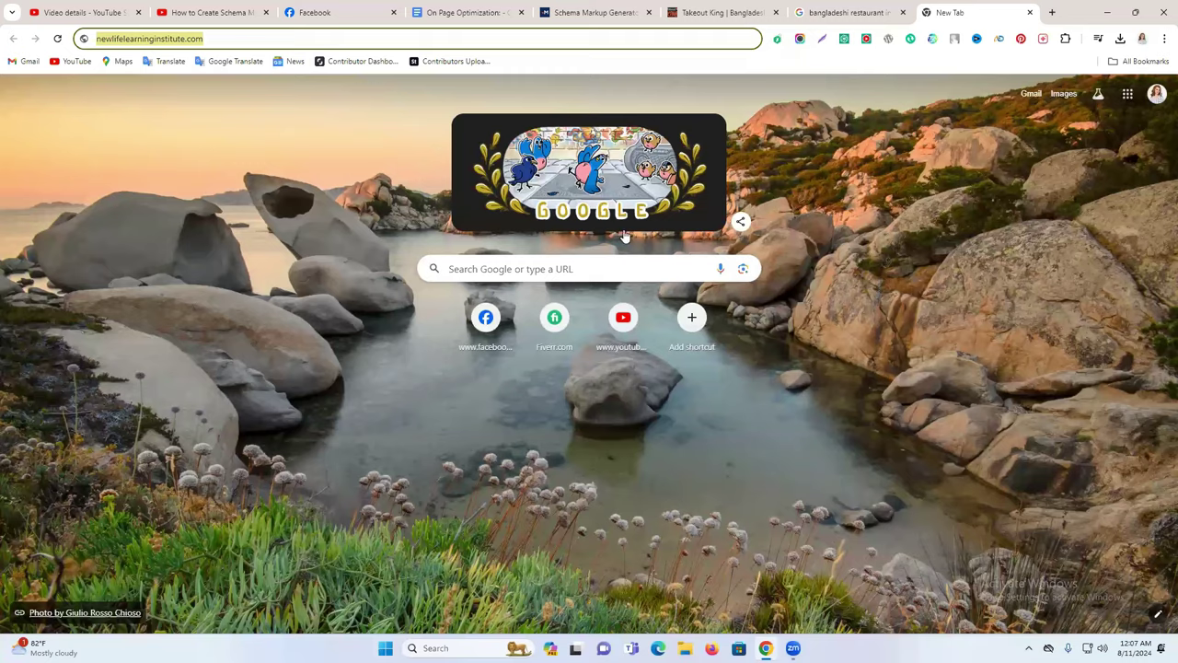
pyautogui.click(486, 316)
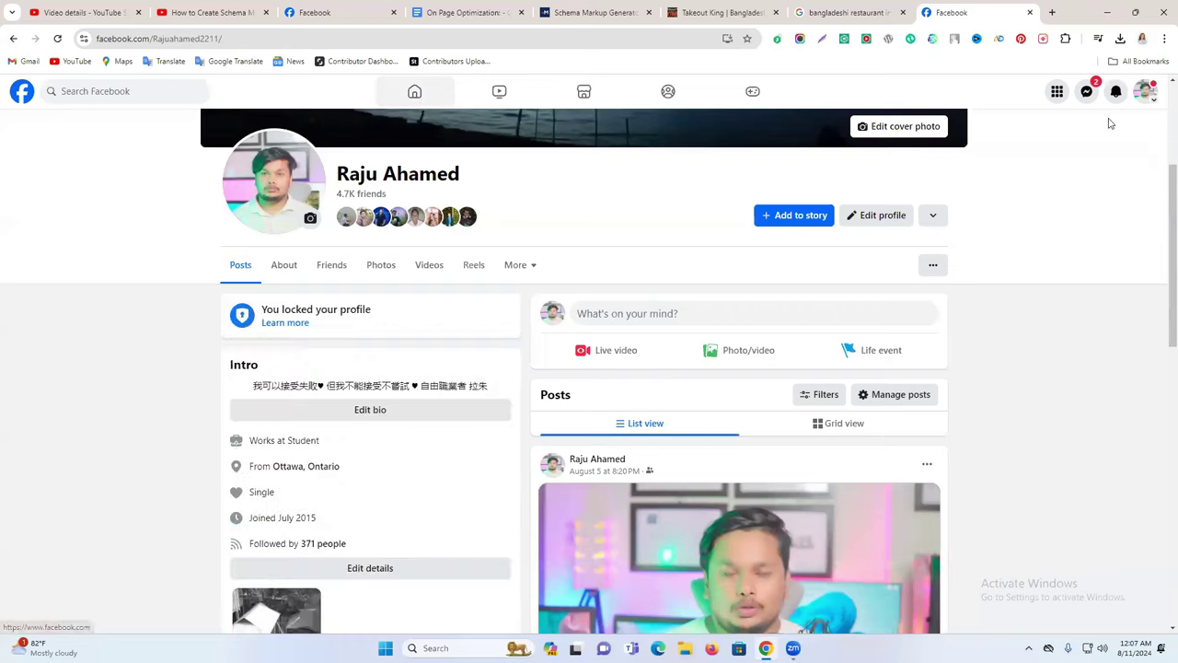
pyautogui.scroll(-3, 616, 498)
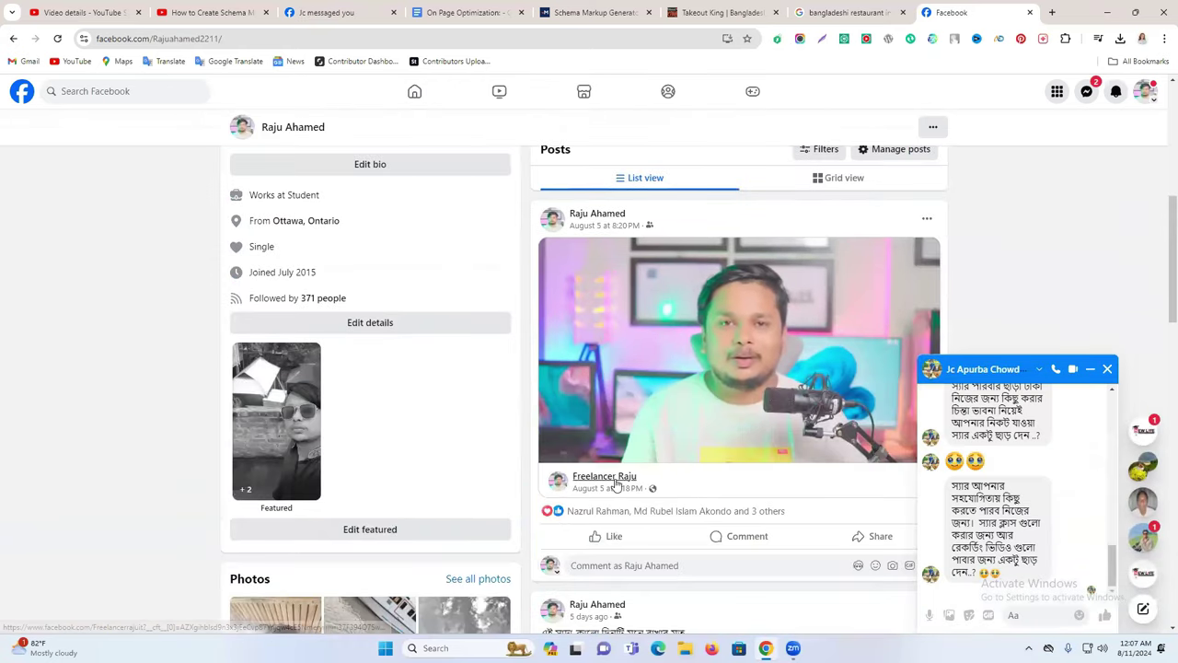
pyautogui.click(611, 482)
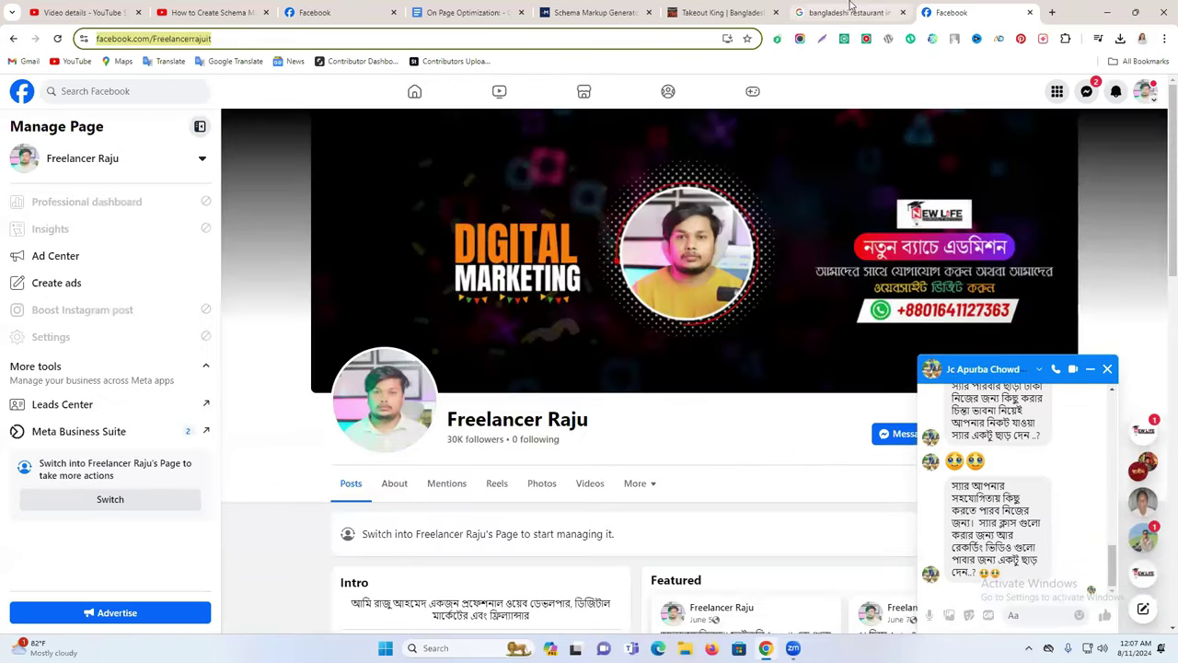
# Return to the Schema Markup Generator and paste the copied page address as the Facebook profile URL.
pyautogui.click(847, 12)
pyautogui.click(722, 12)
pyautogui.click(594, 12)
pyautogui.hotkey('ctrl', 'v')
pyautogui.click(550, 542)
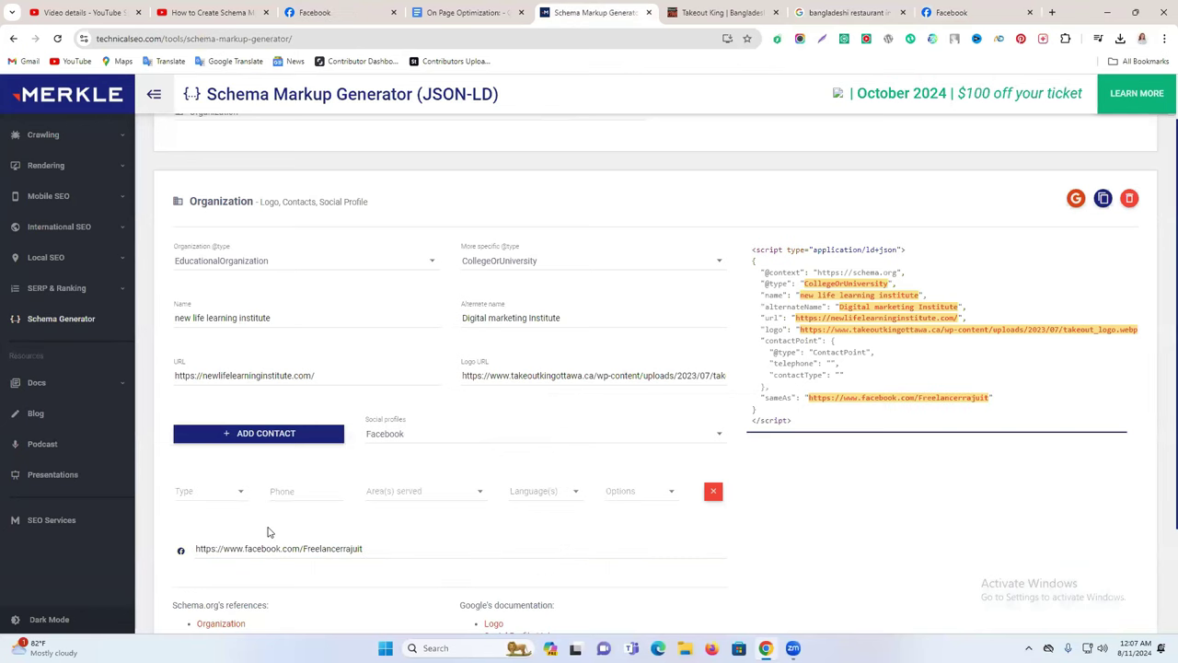
# Set the contact's type to Customer service and fill in the contact's phone number.
pyautogui.click(219, 502)
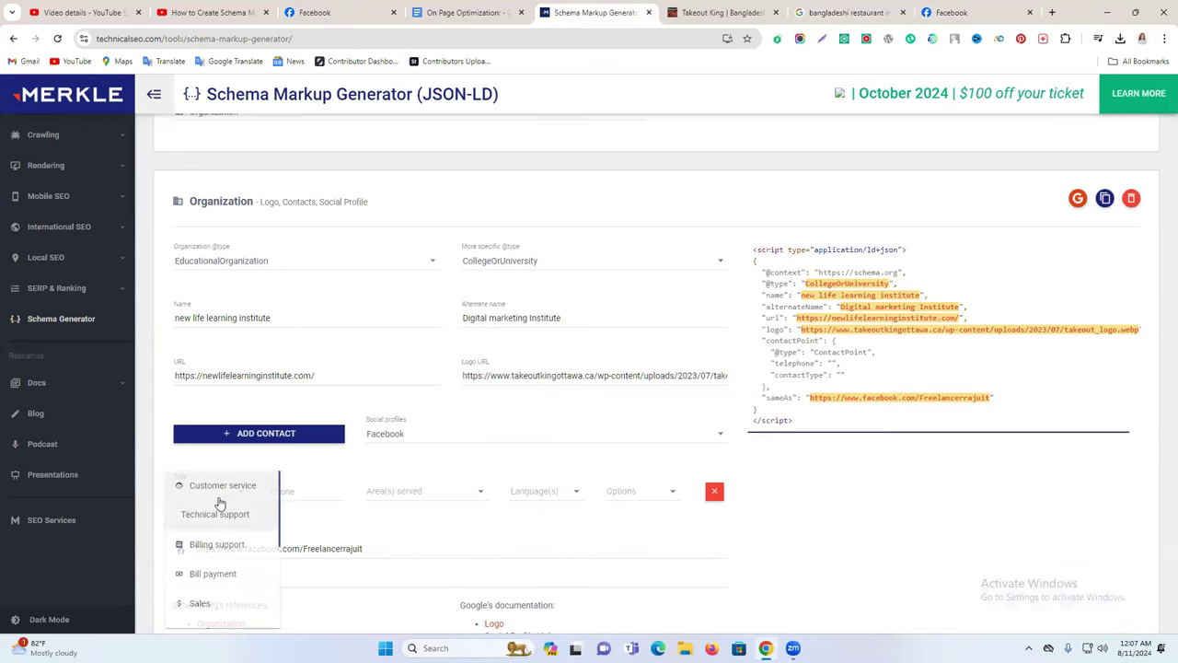
pyautogui.click(434, 553)
pyautogui.click(210, 502)
pyautogui.scroll(-3, 221, 518)
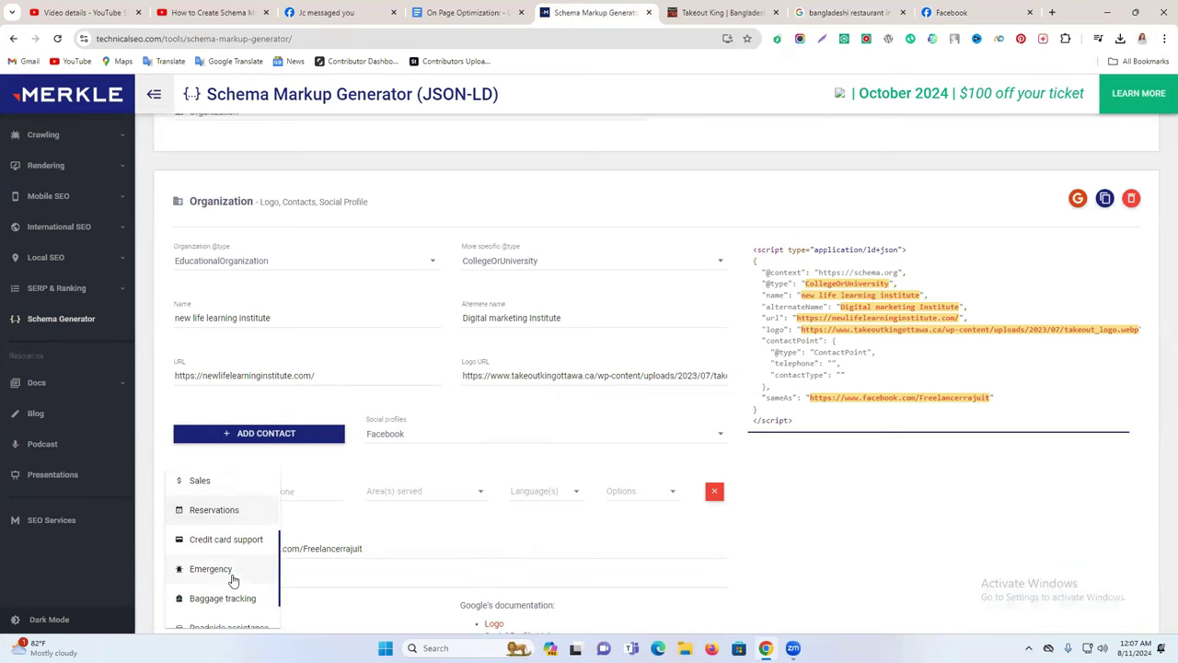
pyautogui.scroll(-1, 234, 580)
pyautogui.scroll(5, 235, 576)
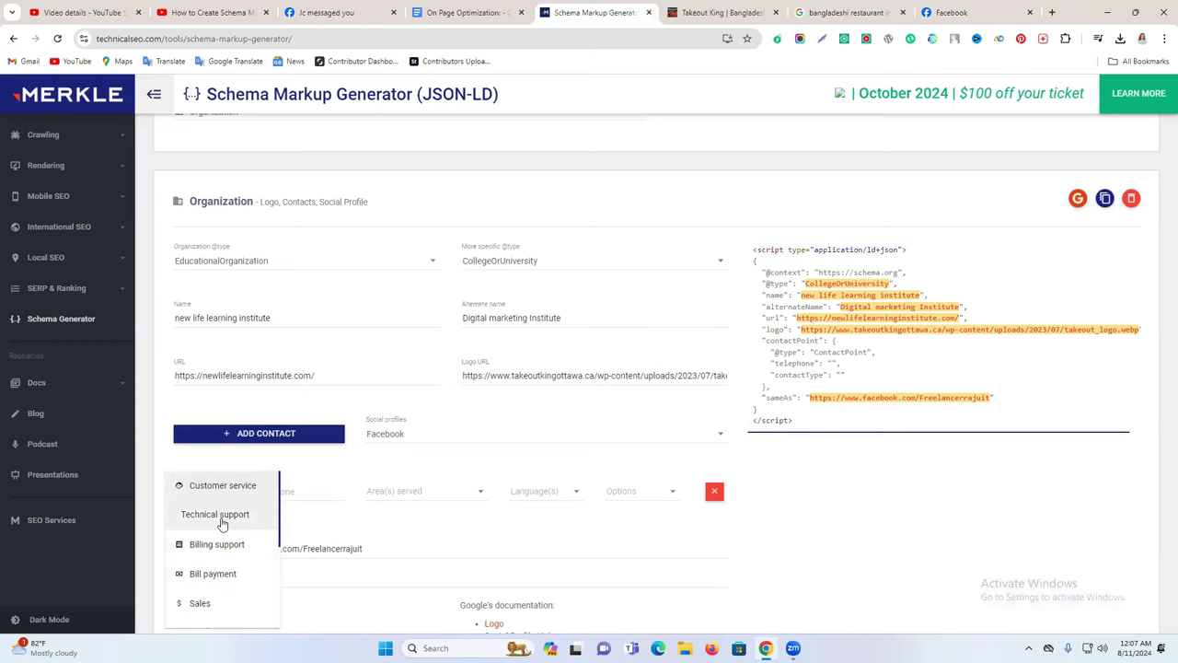
pyautogui.click(237, 485)
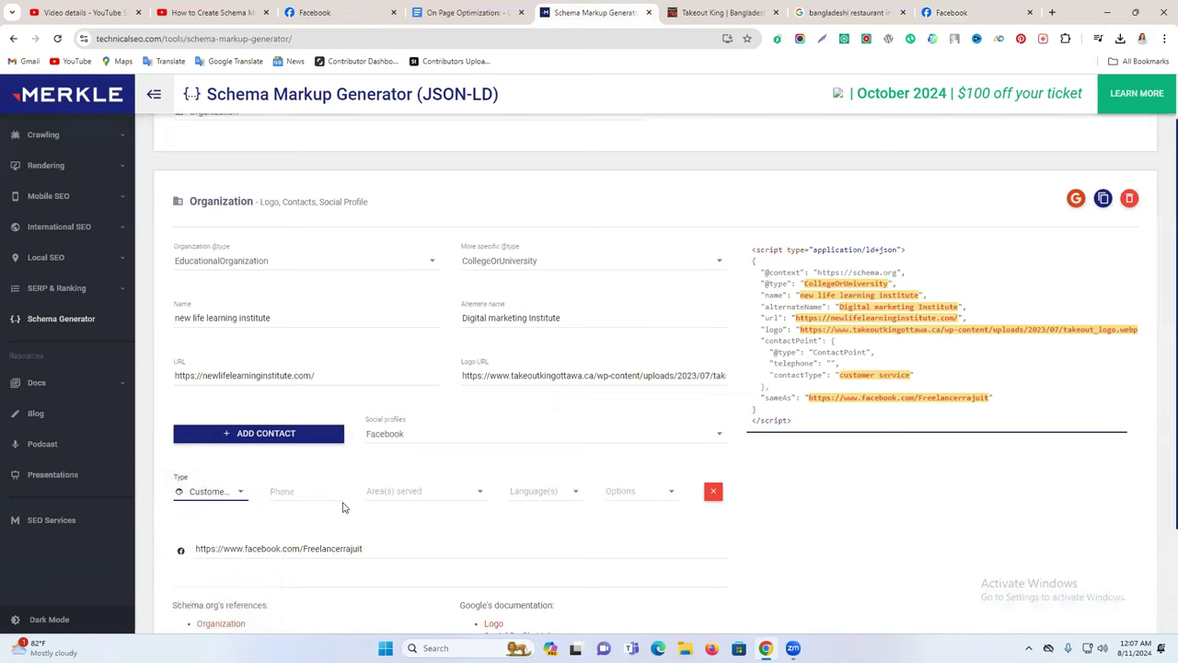
pyautogui.click(314, 497)
pyautogui.click(324, 520)
# Set the contact's area served to Bangladesh.
pyautogui.click(395, 495)
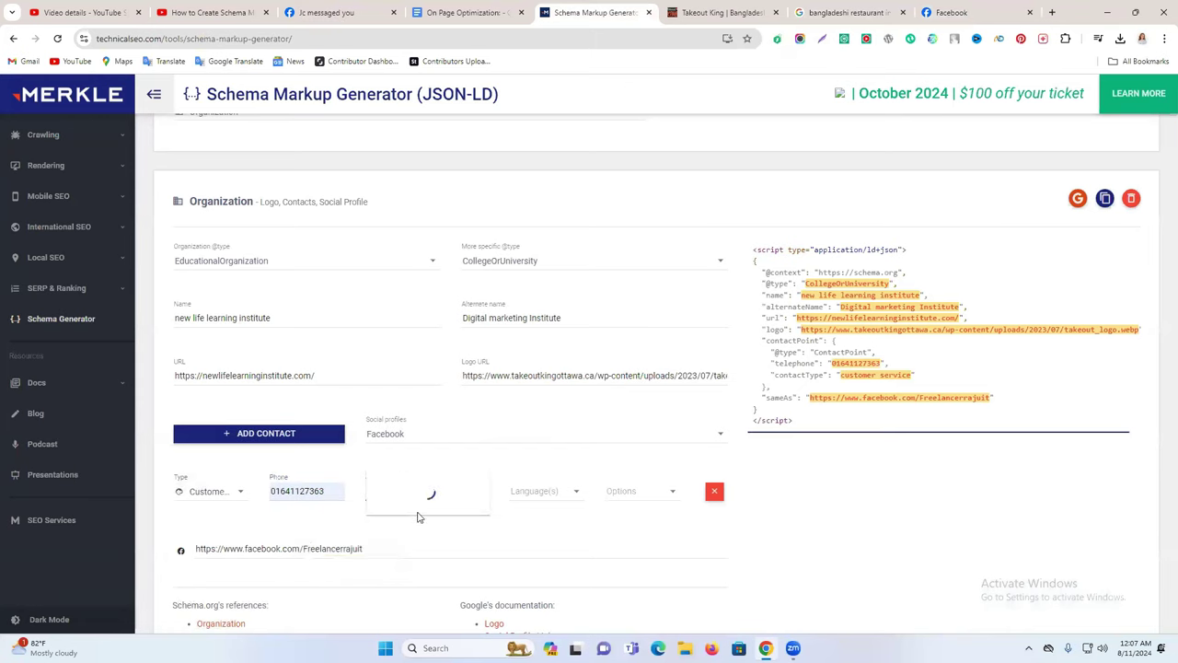
pyautogui.scroll(-3, 445, 522)
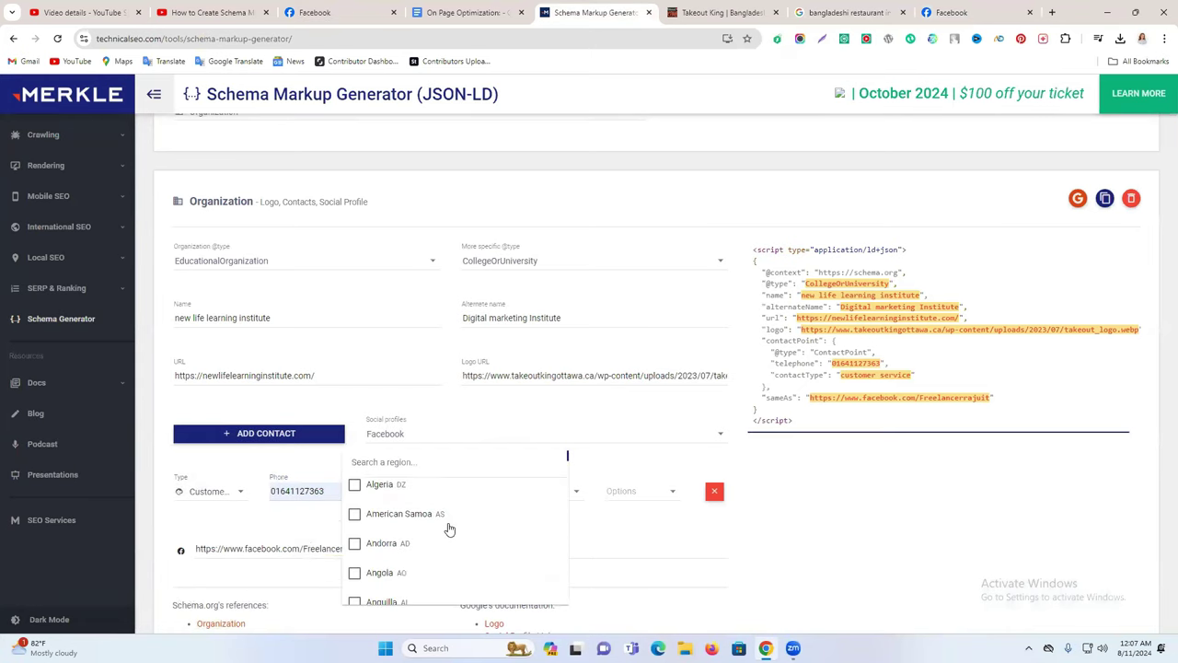
pyautogui.scroll(-3, 445, 527)
pyautogui.scroll(-1, 432, 538)
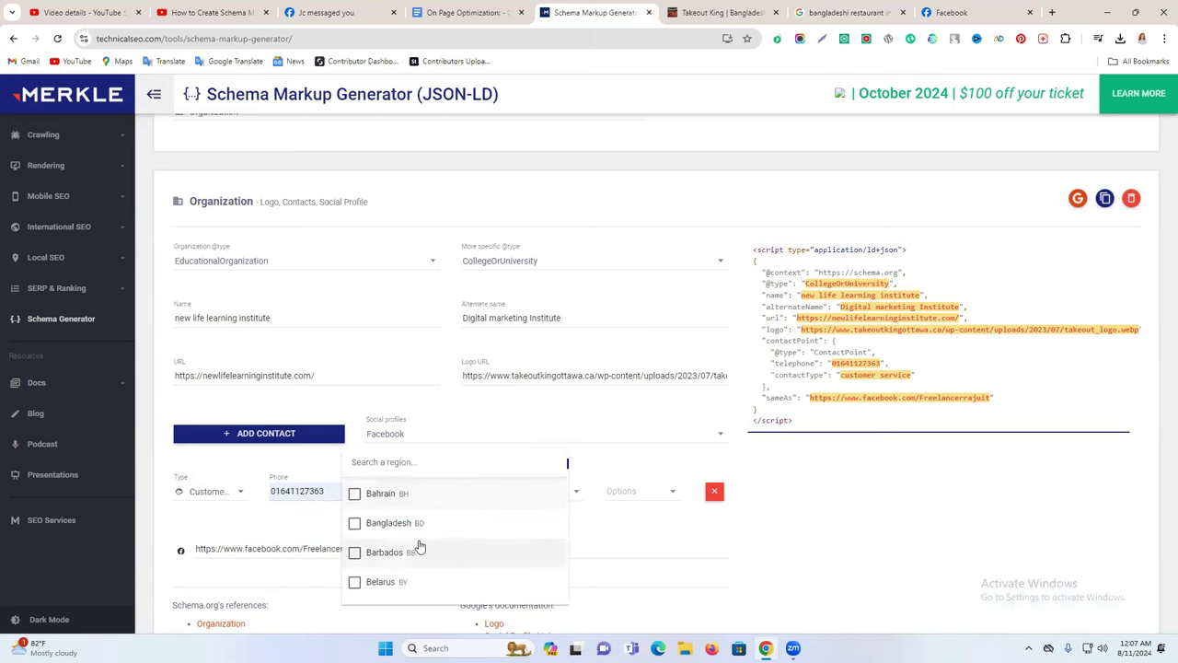
pyautogui.click(418, 532)
pyautogui.click(584, 542)
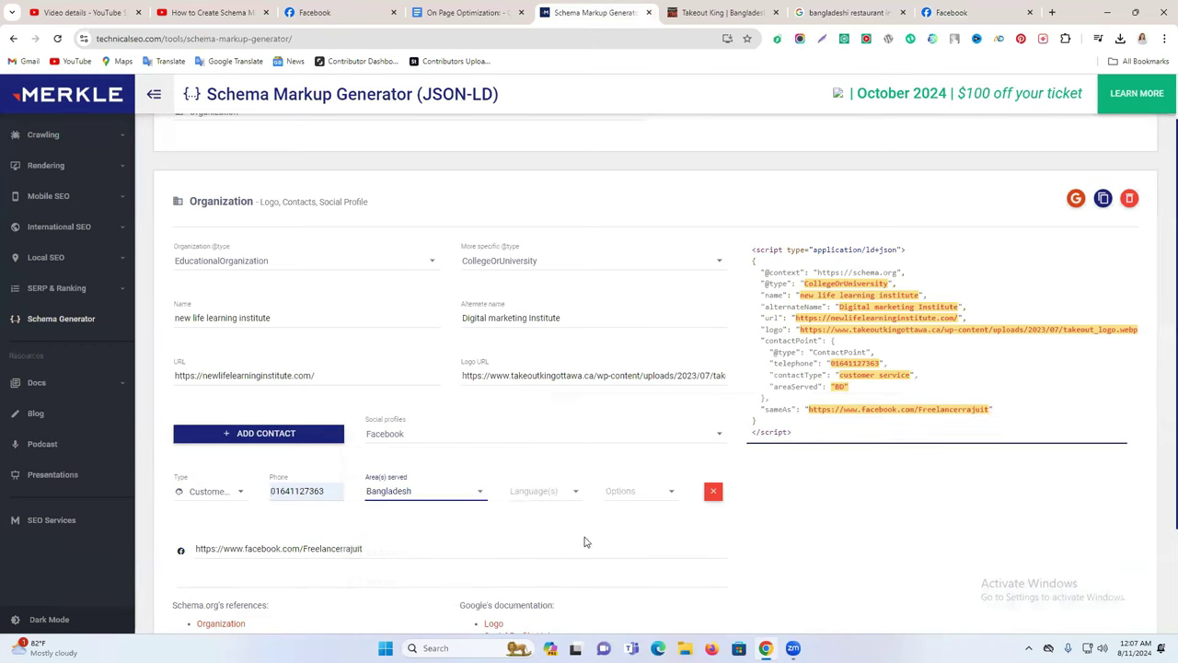
# Select English and Bengali as the contact's languages, leaving the Toll free and Hearing impaired support options unselected.
pyautogui.click(557, 493)
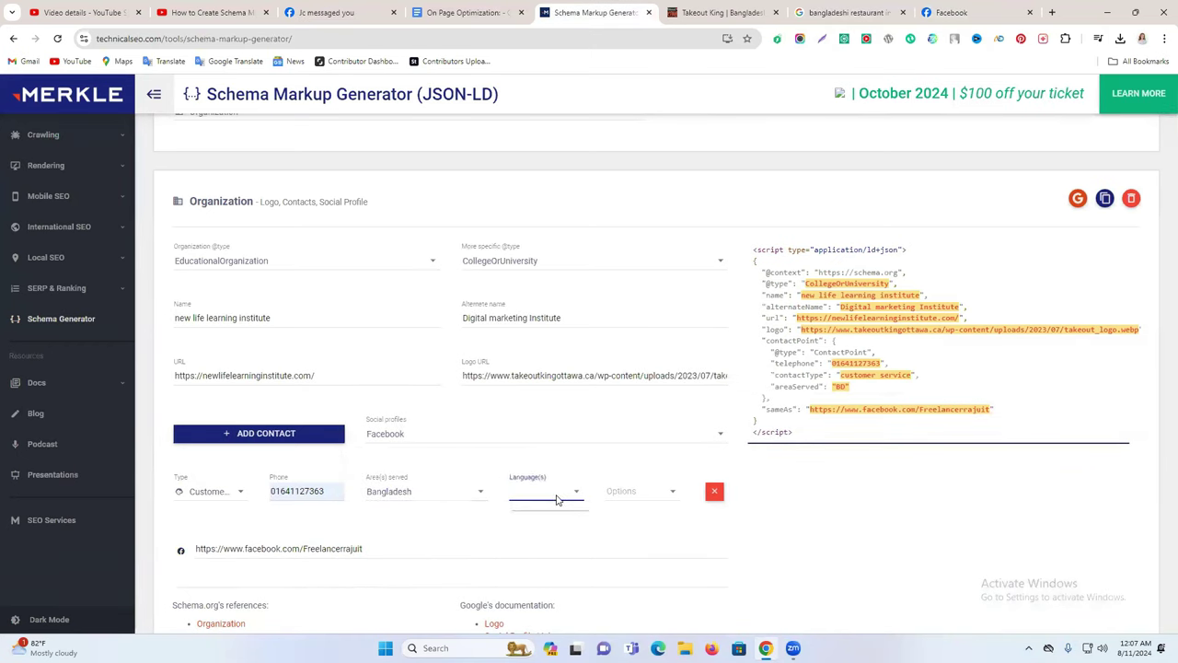
pyautogui.click(542, 491)
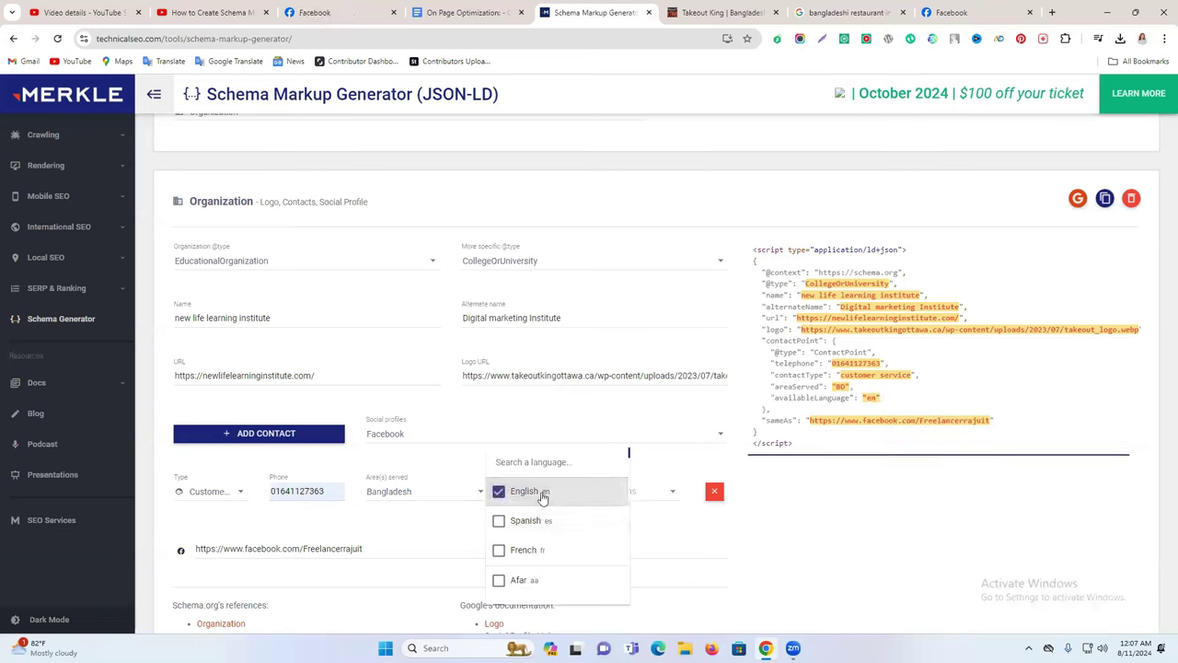
pyautogui.scroll(-6, 547, 552)
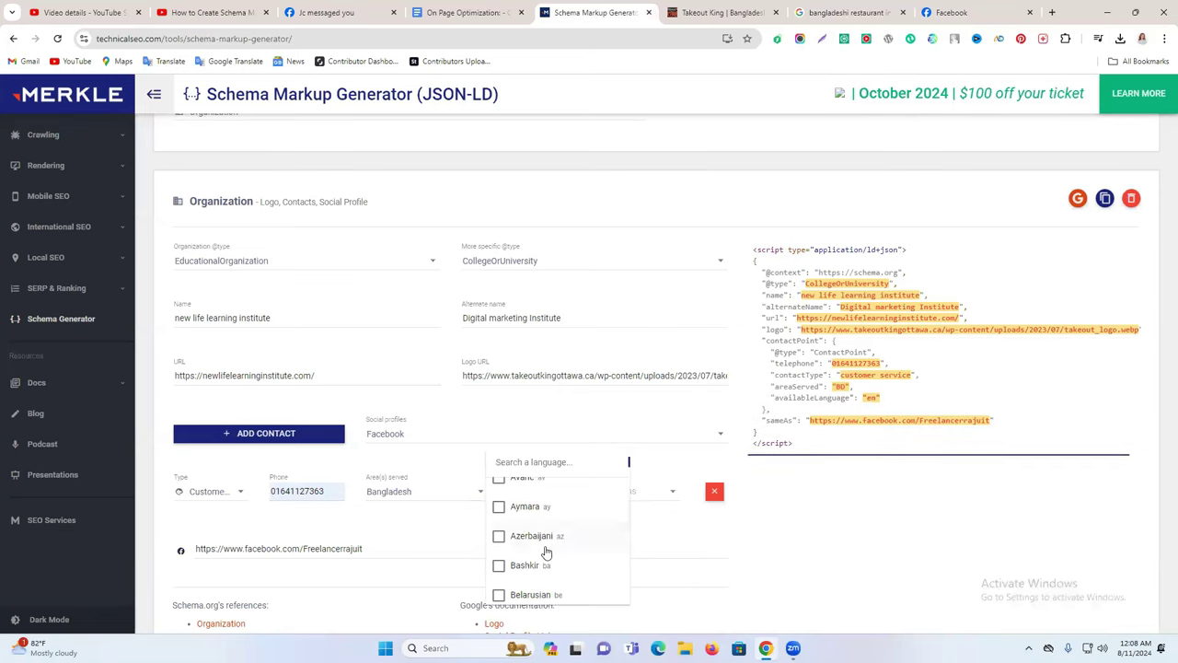
pyautogui.click(525, 558)
pyautogui.click(642, 494)
pyautogui.click(644, 498)
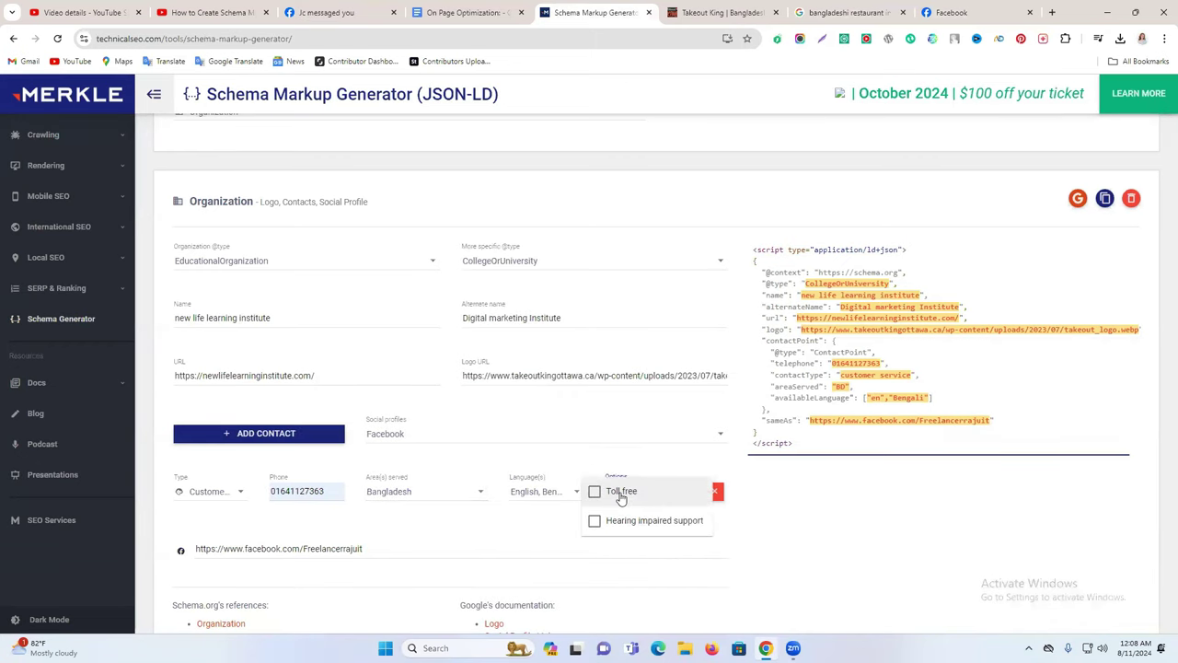
pyautogui.click(769, 524)
# Add a second contact entry and select Instagram as an additional social profile.
pyautogui.scroll(-2, 368, 488)
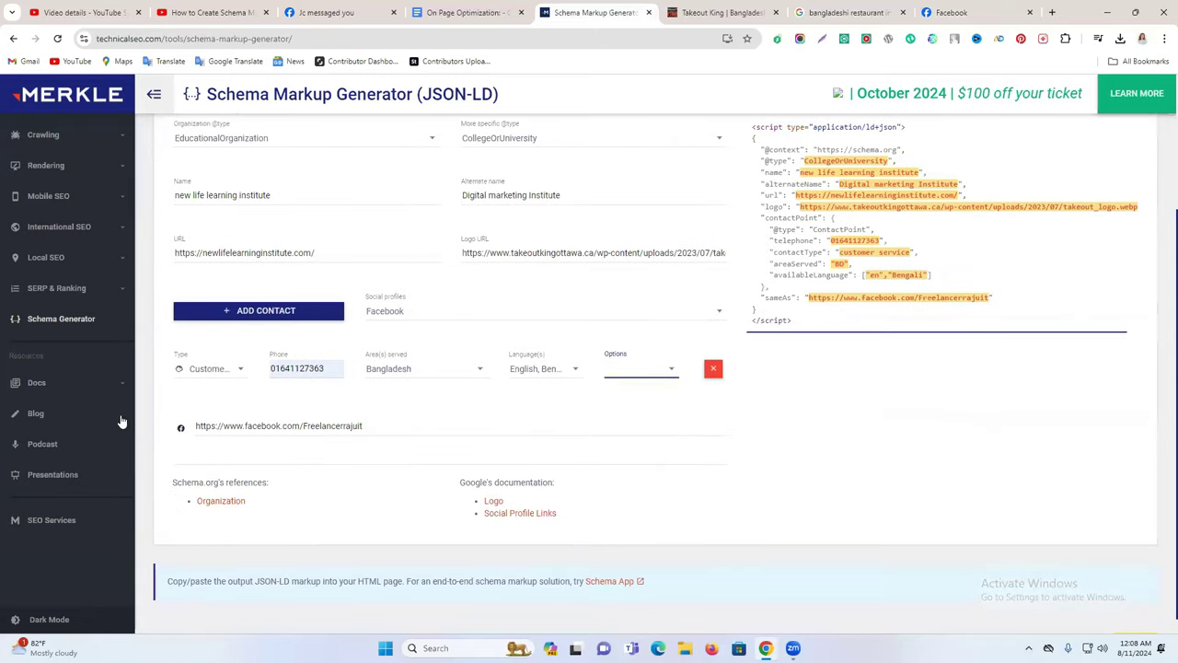
pyautogui.click(258, 313)
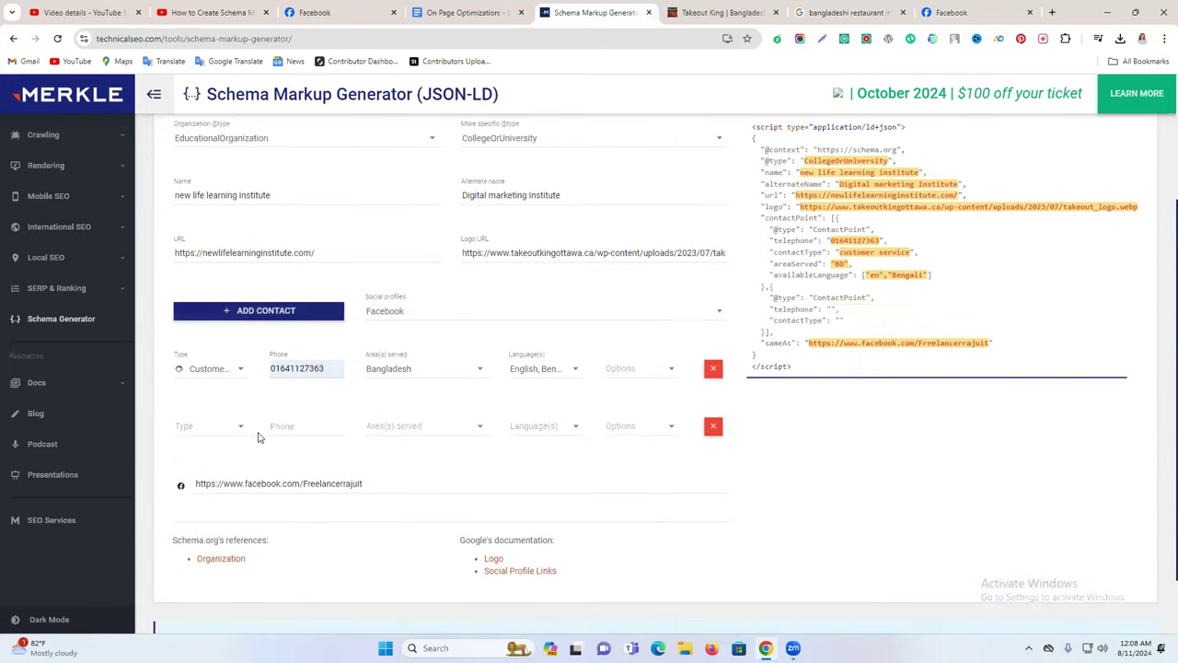
pyautogui.click(402, 317)
pyautogui.click(402, 369)
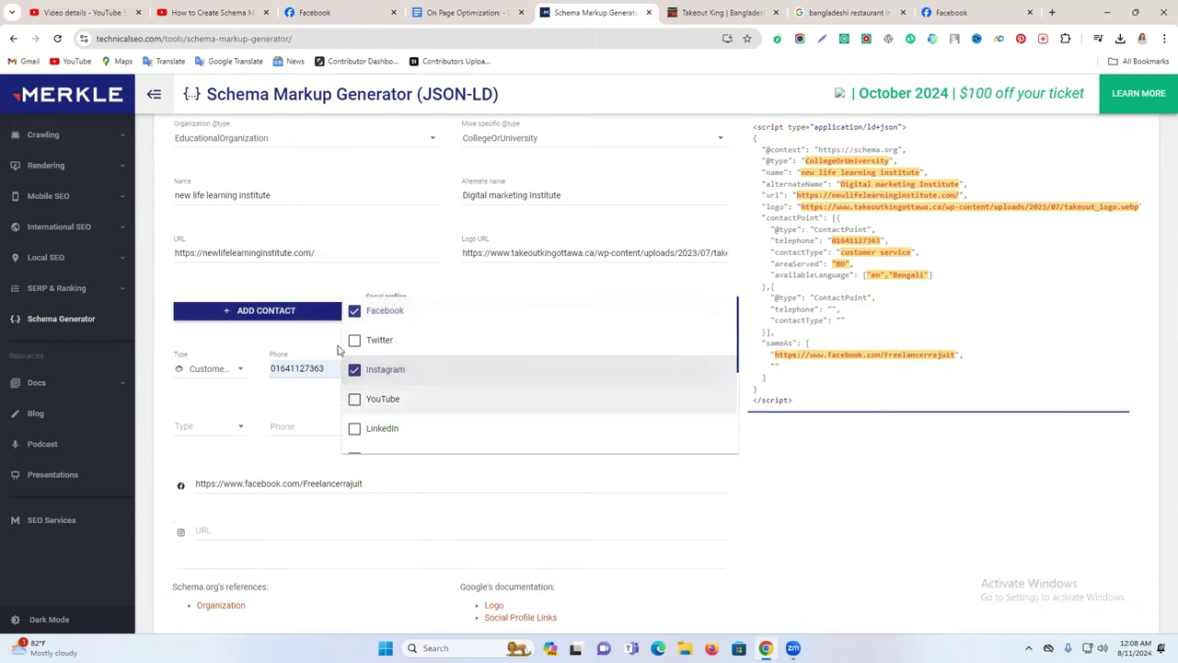
pyautogui.click(981, 552)
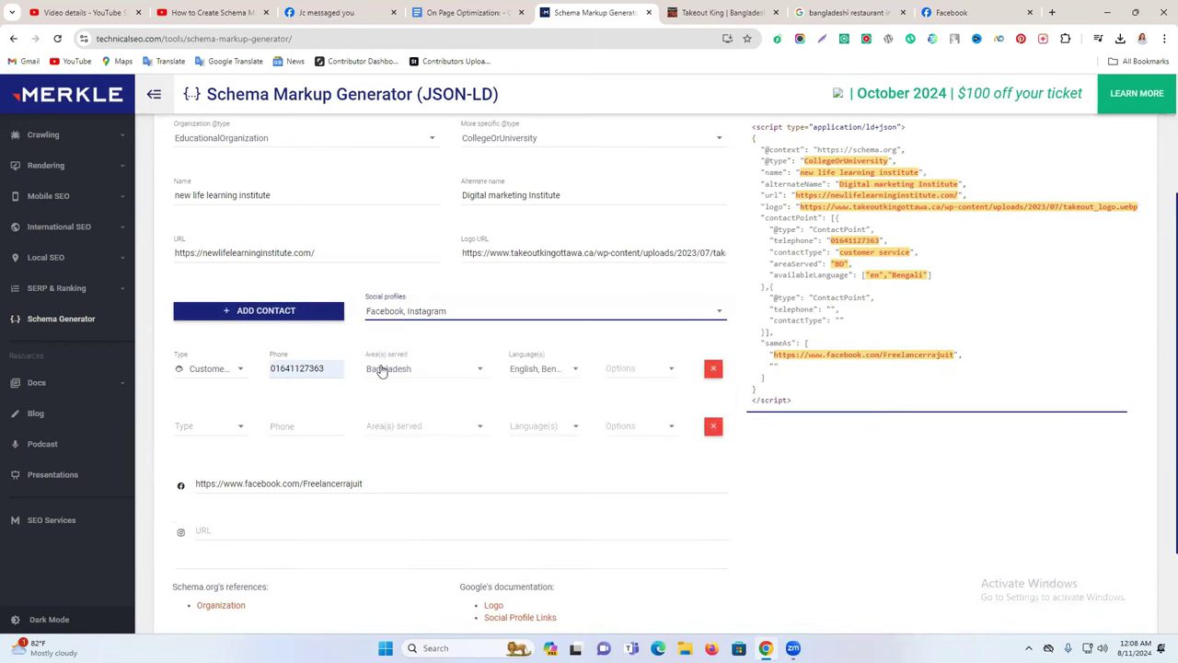
# Remove the empty second contact entry and deselect the Instagram social profile.
pyautogui.click(712, 421)
pyautogui.click(228, 472)
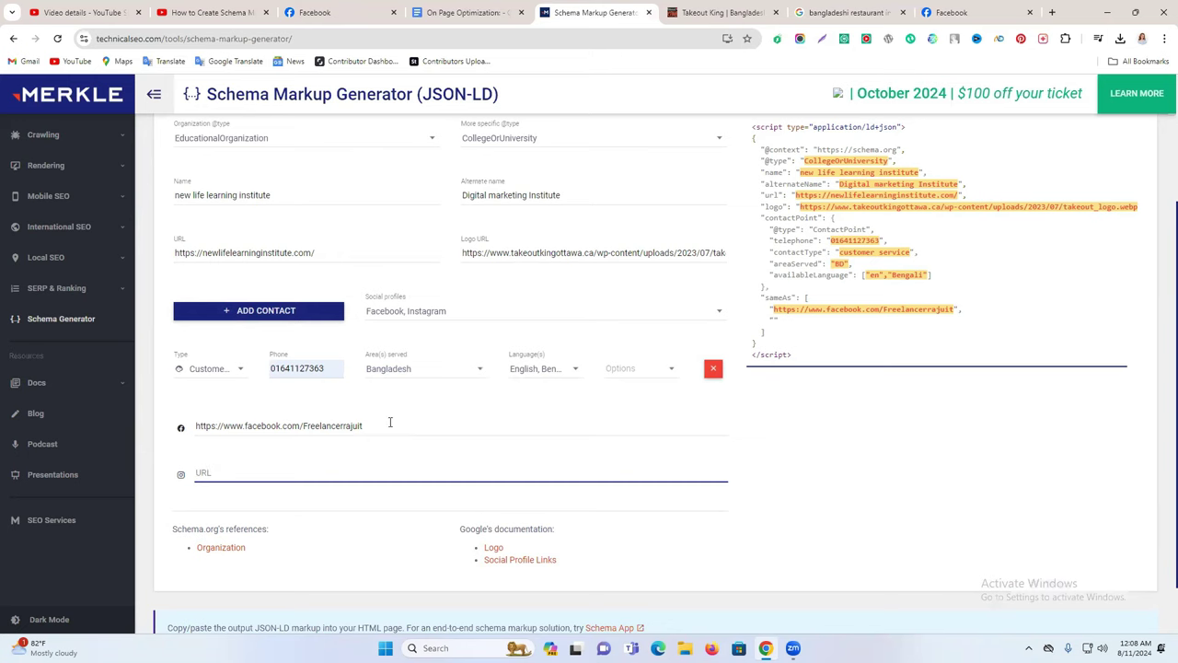
pyautogui.click(422, 312)
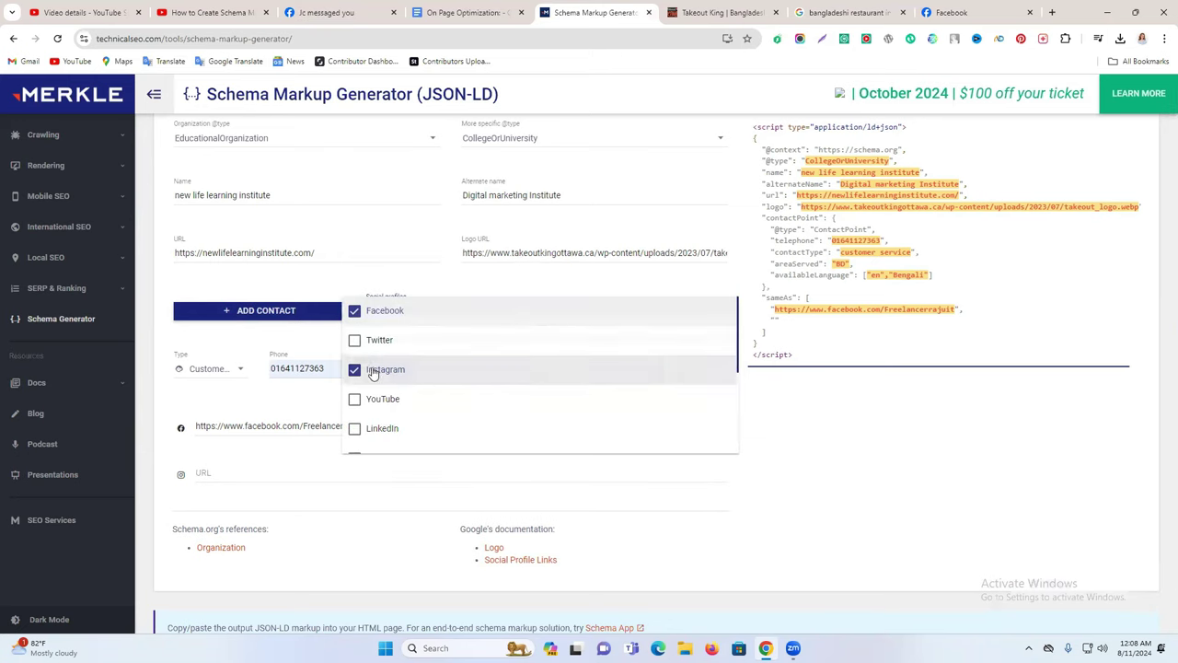
pyautogui.click(372, 369)
pyautogui.click(902, 476)
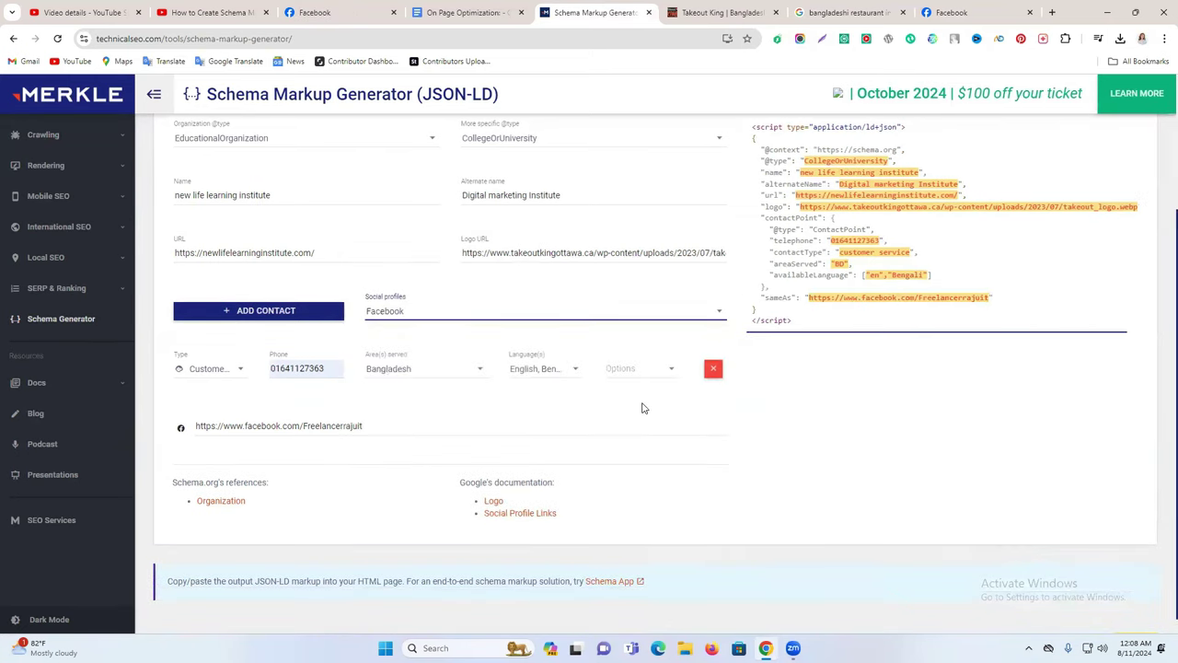
# Review the generated Organization JSON-LD script and copy the whole code to the clipboard.
pyautogui.scroll(2, 643, 408)
pyautogui.scroll(-2, 787, 362)
pyautogui.scroll(2, 911, 357)
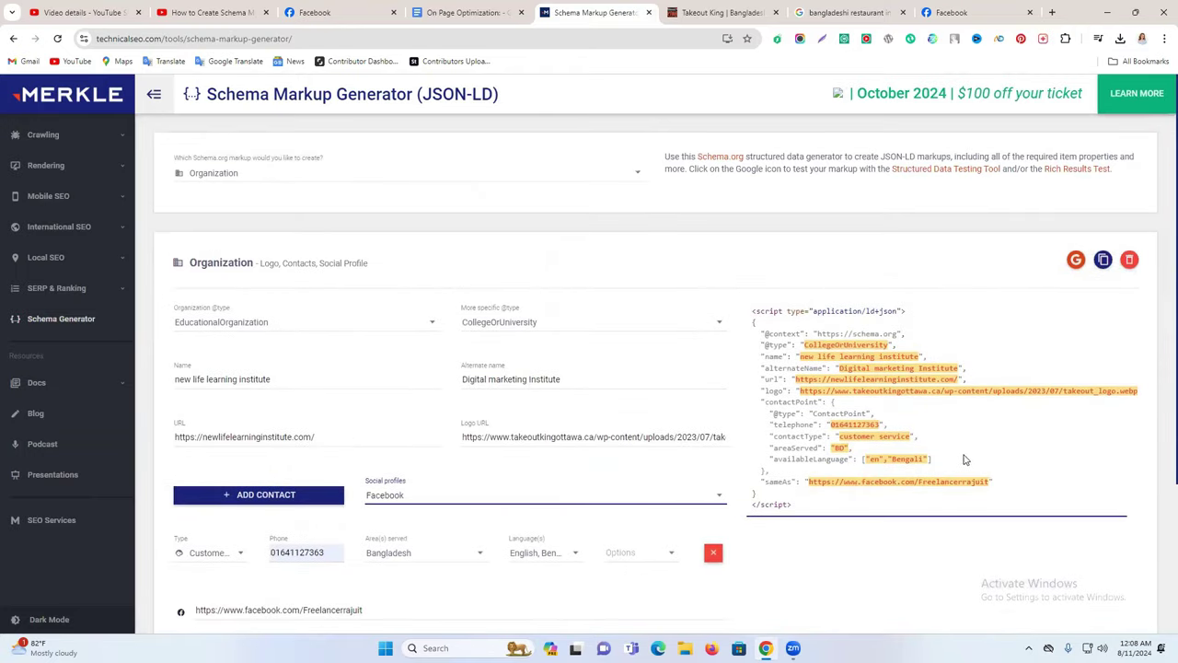
pyautogui.moveTo(803, 513); pyautogui.dragTo(750, 316)
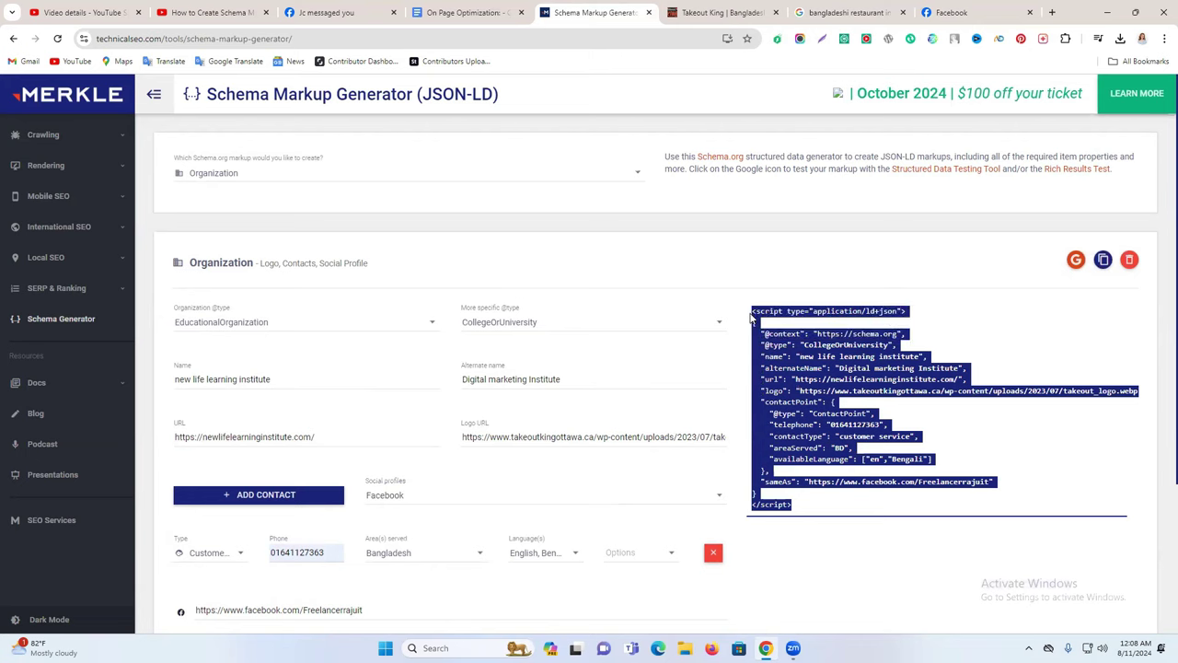
pyautogui.click(849, 266)
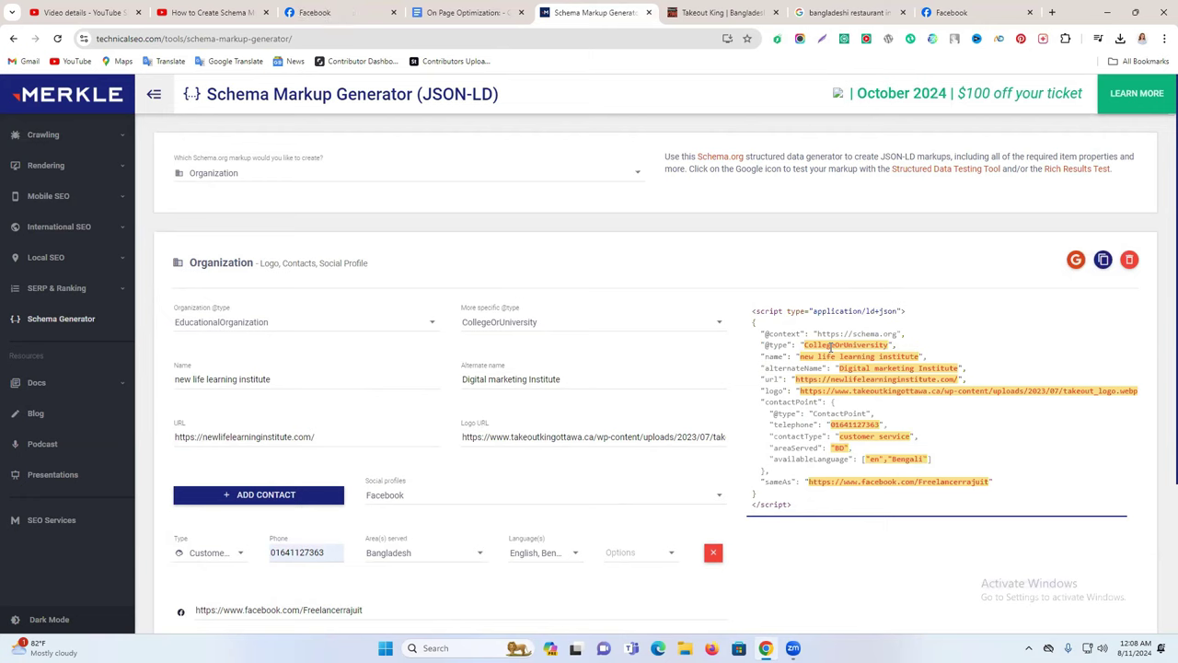
pyautogui.click(1102, 260)
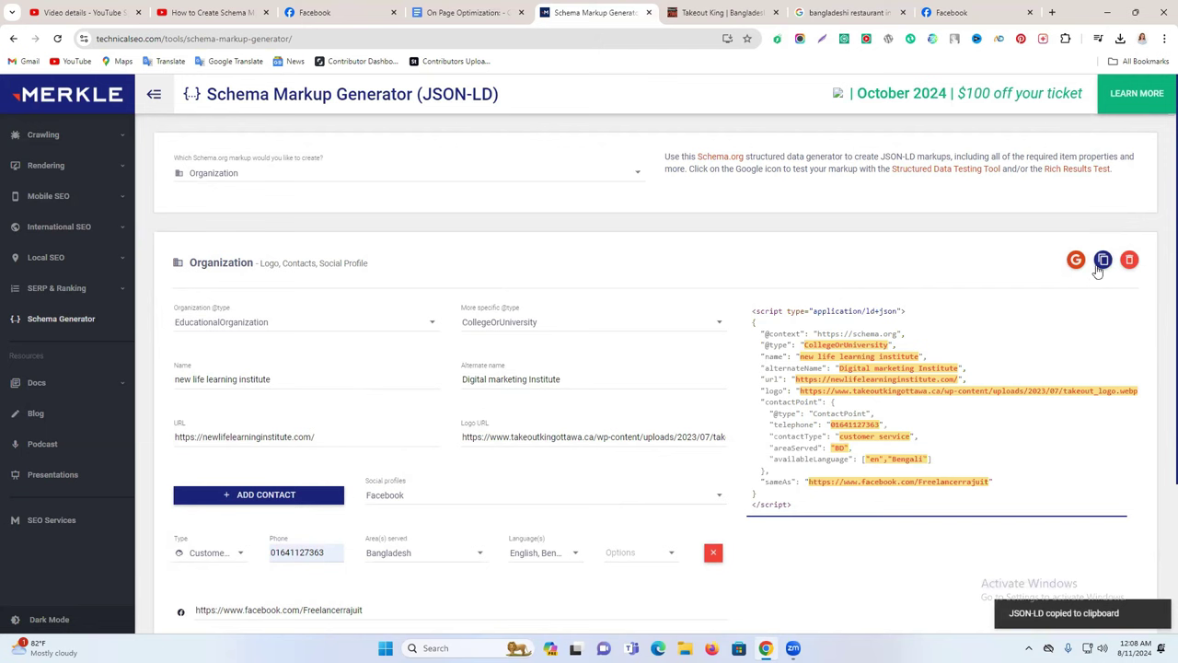
# Search Google for "schema markup testing tool" in a new browser tab and open the Schema Markup Validator.
pyautogui.click(1052, 12)
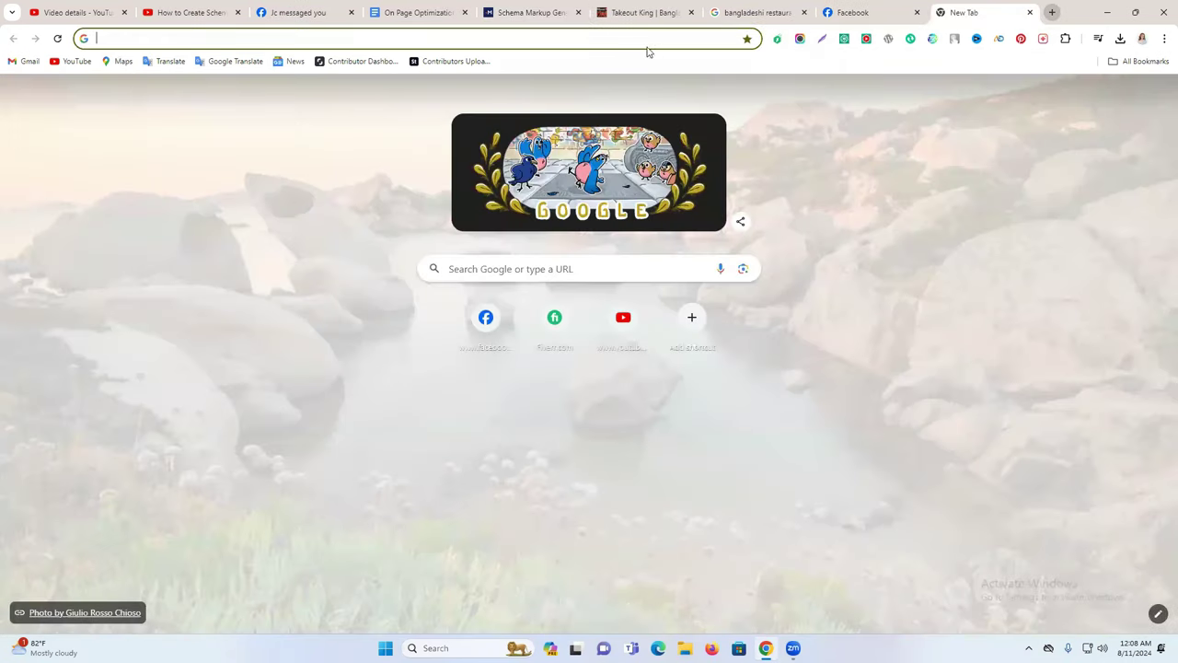
pyautogui.write('s')
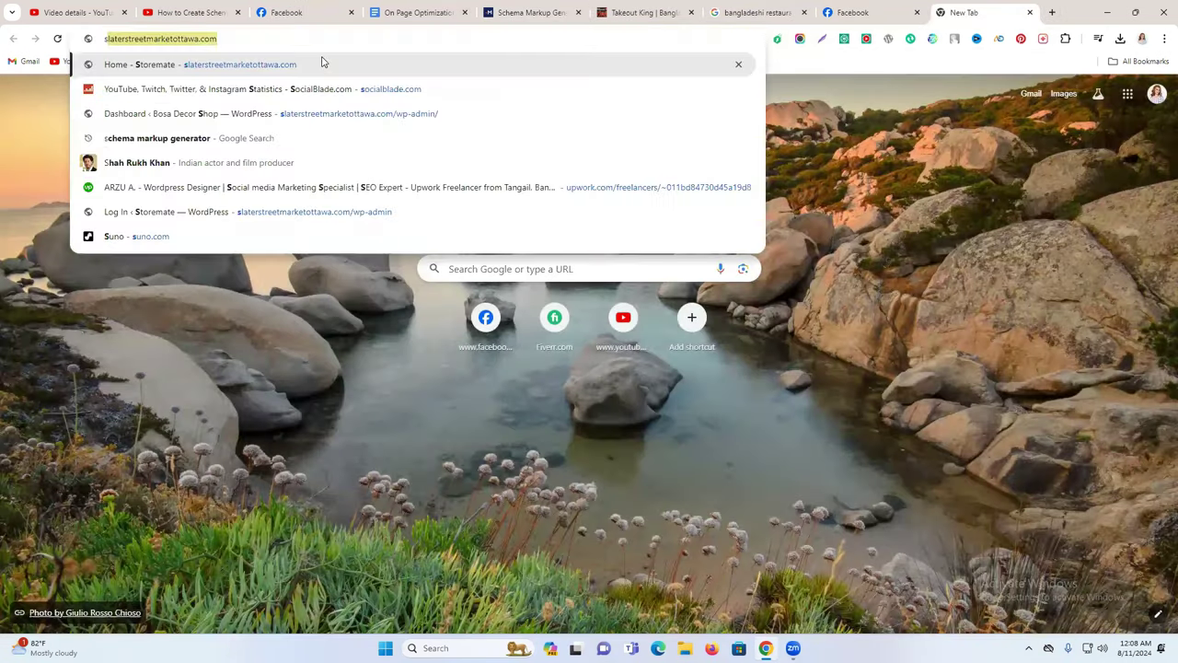
pyautogui.write('c')
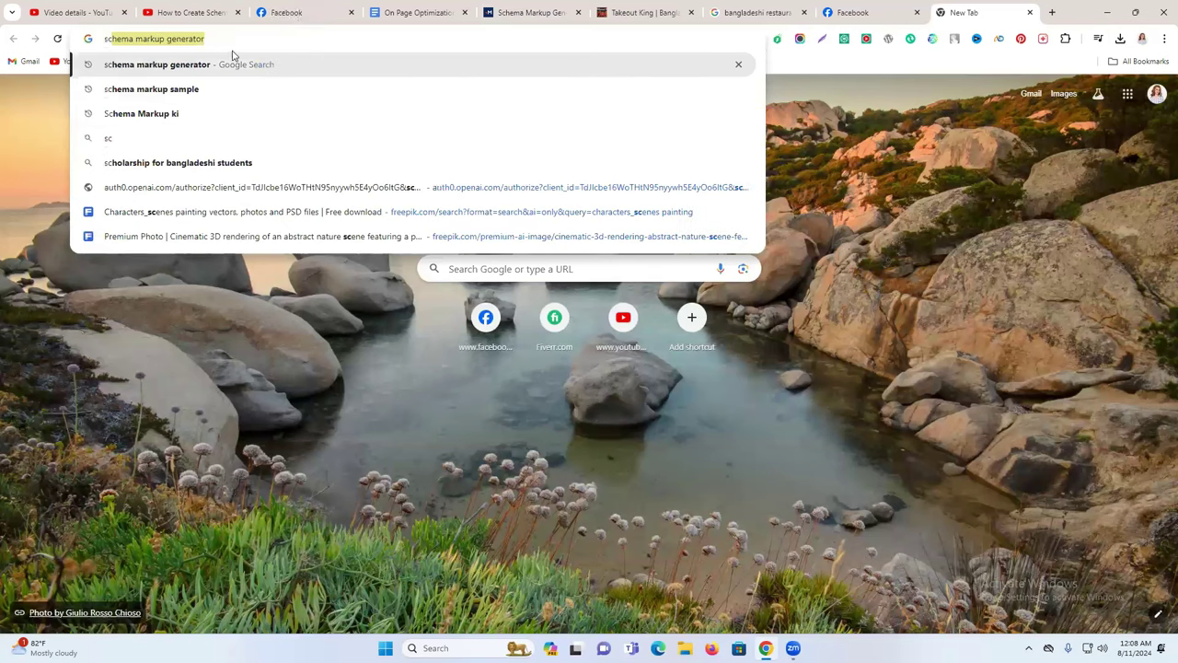
pyautogui.write('hema markup test')
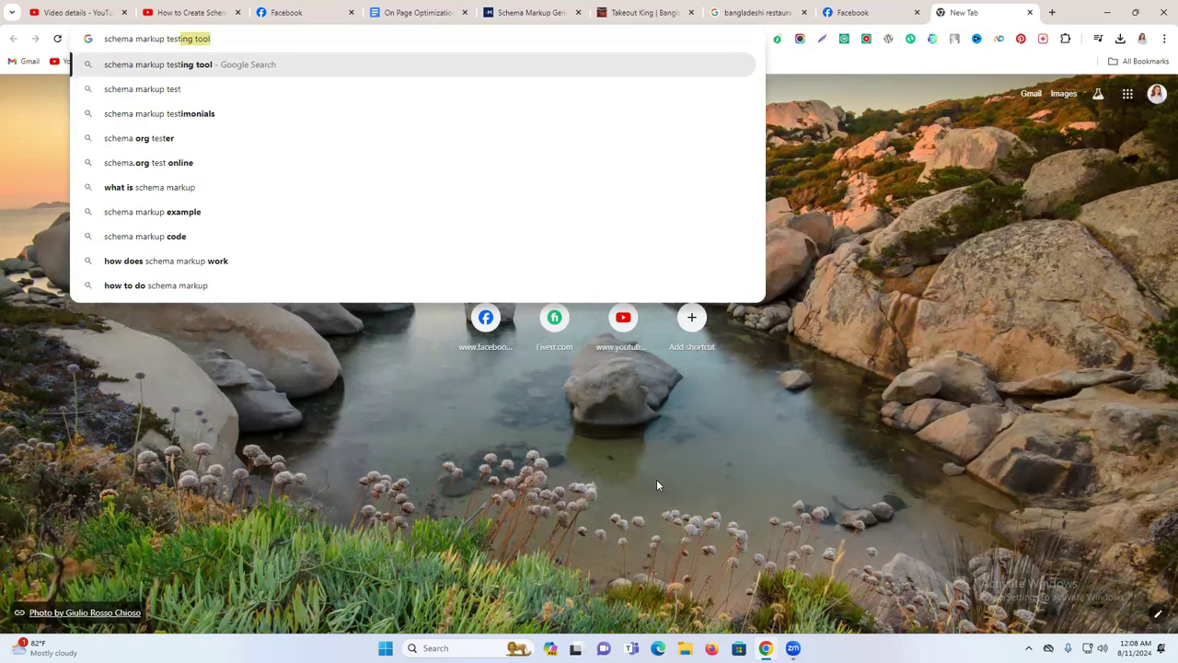
pyautogui.press('Return')
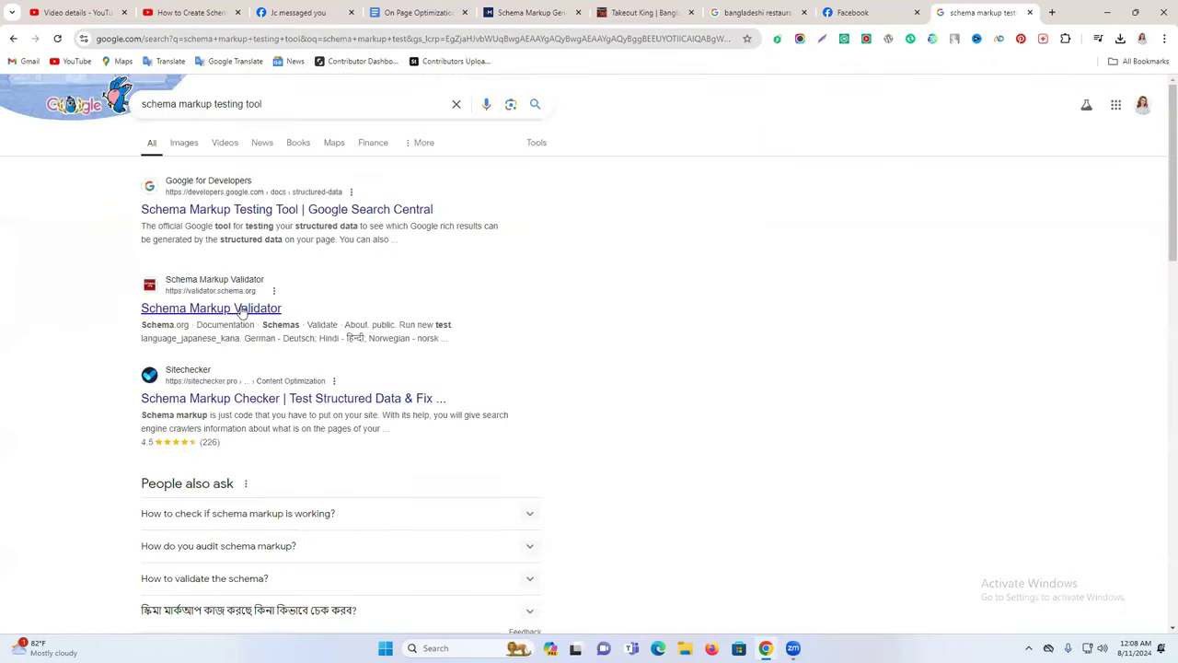
pyautogui.click(193, 310)
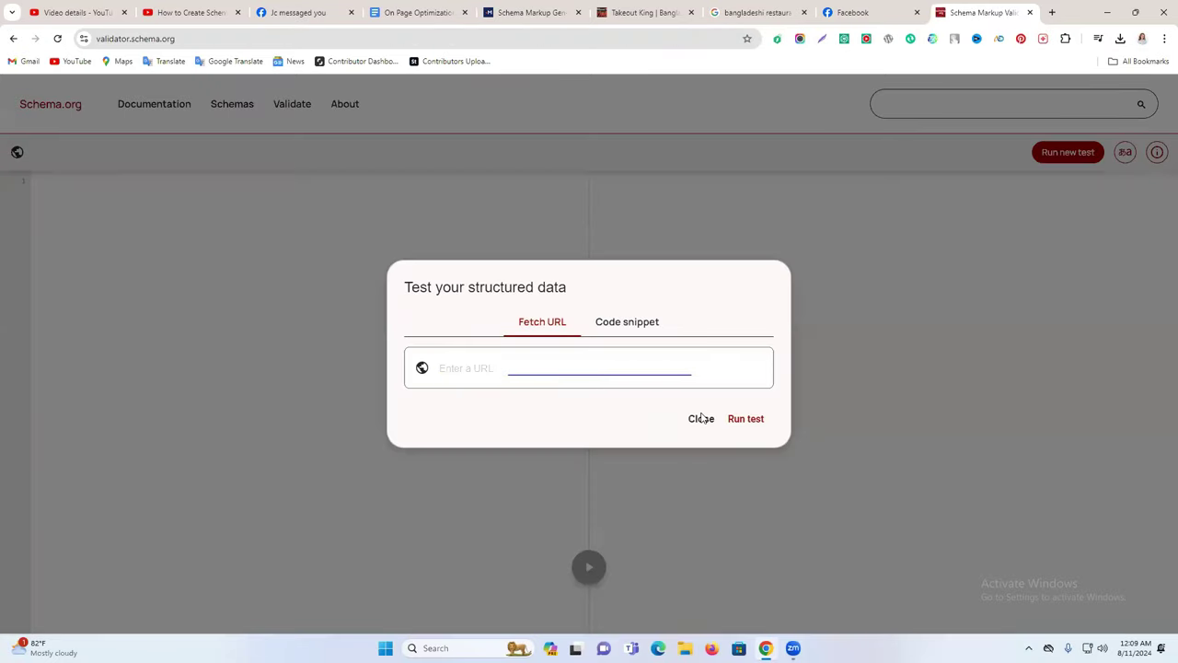
pyautogui.click(700, 417)
pyautogui.hotkey('ctrl', 'v')
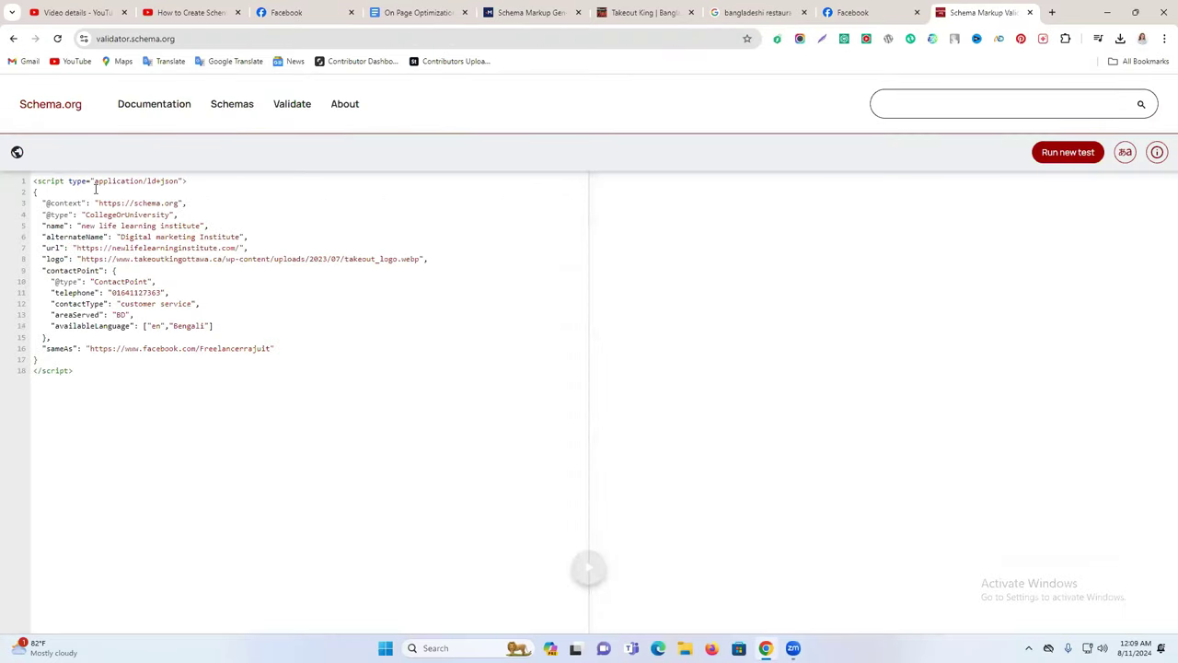
pyautogui.click(1076, 155)
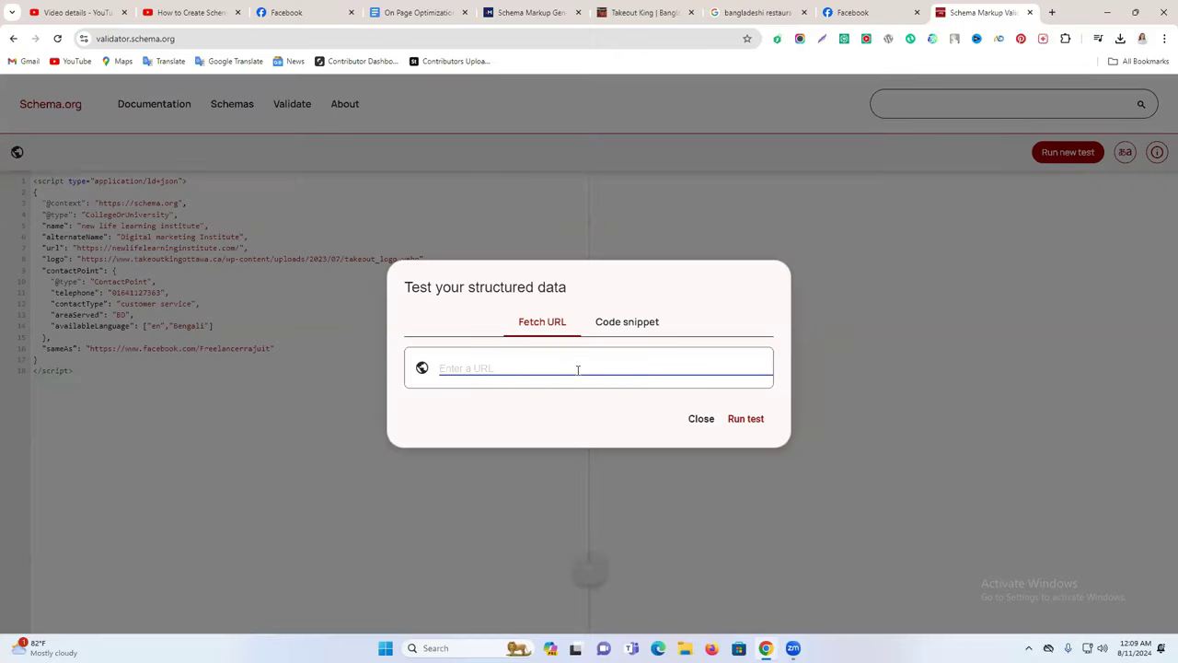
pyautogui.click(745, 420)
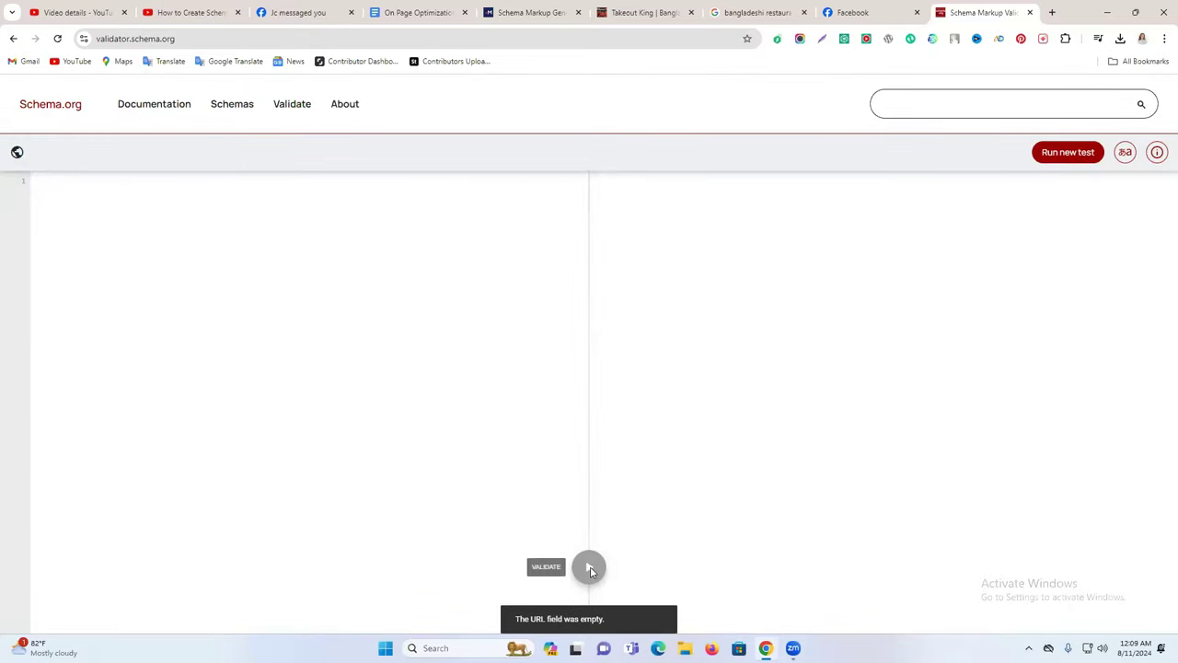
# Paste the copied Organization JSON-LD into the validator's code editor, validate it, and review the CollegeOrUniversity results.
pyautogui.click(181, 208)
pyautogui.hotkey('ctrl', 'v')
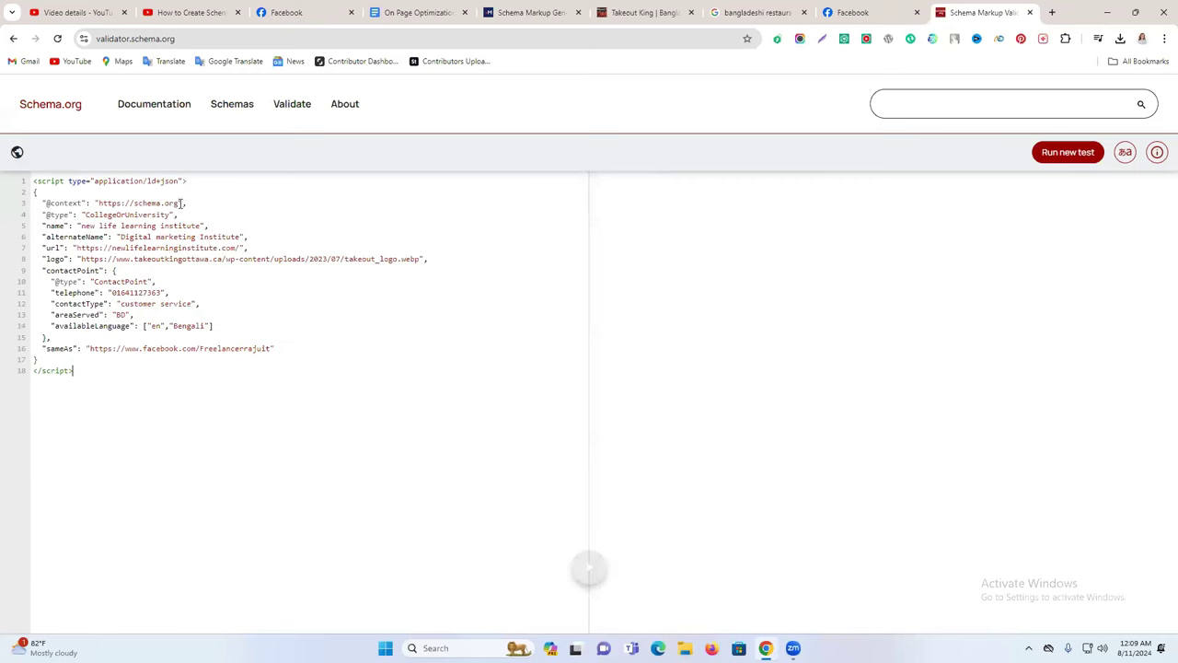
pyautogui.click(589, 566)
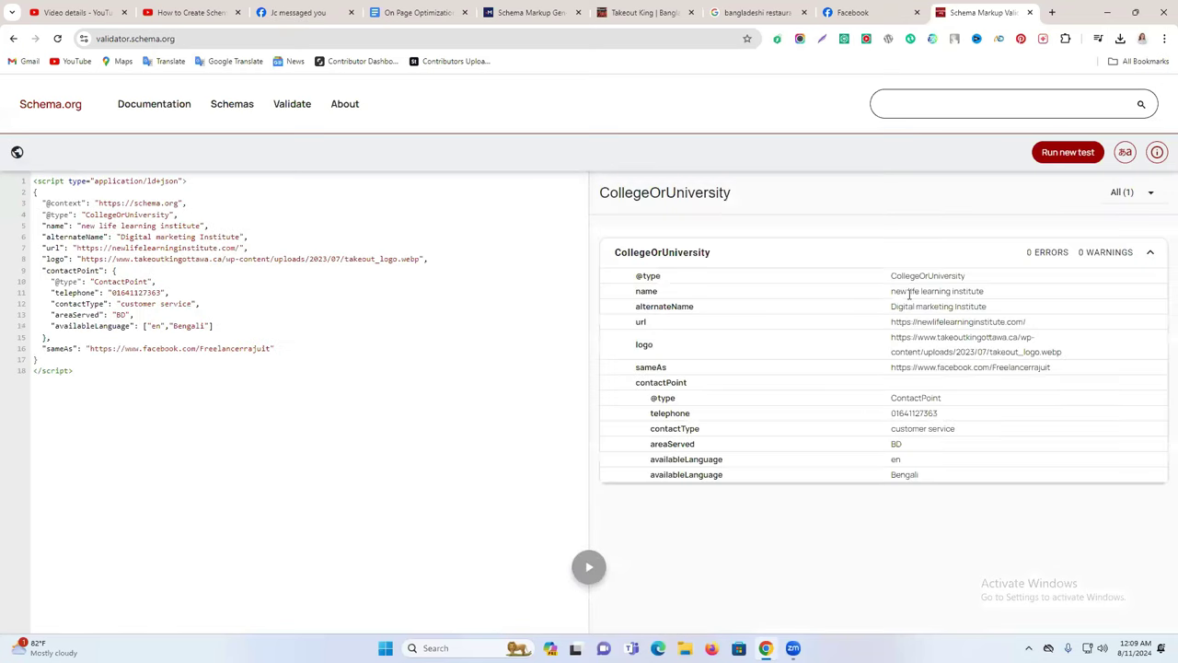
pyautogui.moveTo(607, 246); pyautogui.dragTo(801, 485)
pyautogui.click(830, 504)
# Delete the comma after "customer service" in the contactType line, validate the code again, and examine the error details.
pyautogui.press('BackSpace')
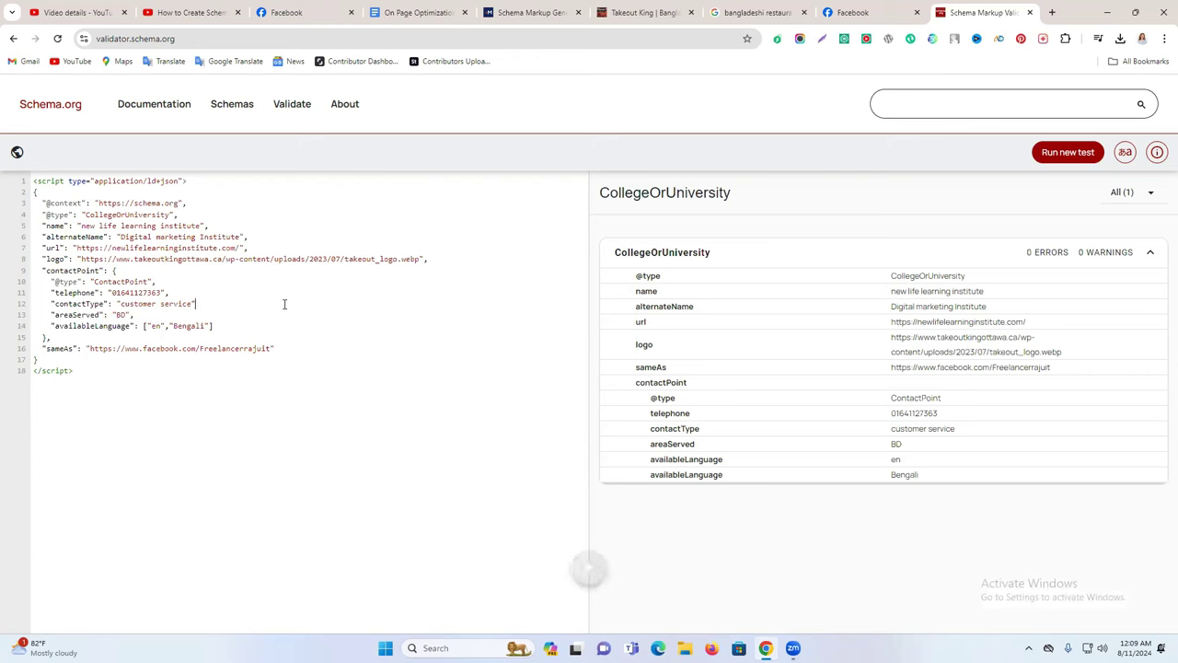
pyautogui.click(590, 571)
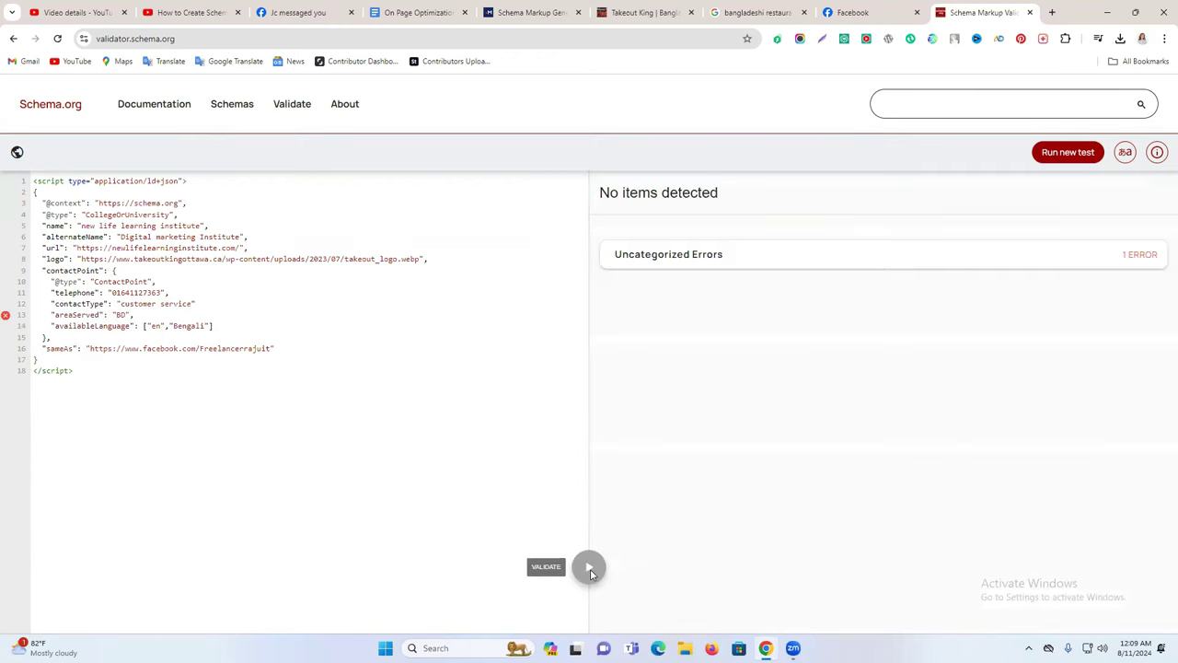
pyautogui.click(833, 258)
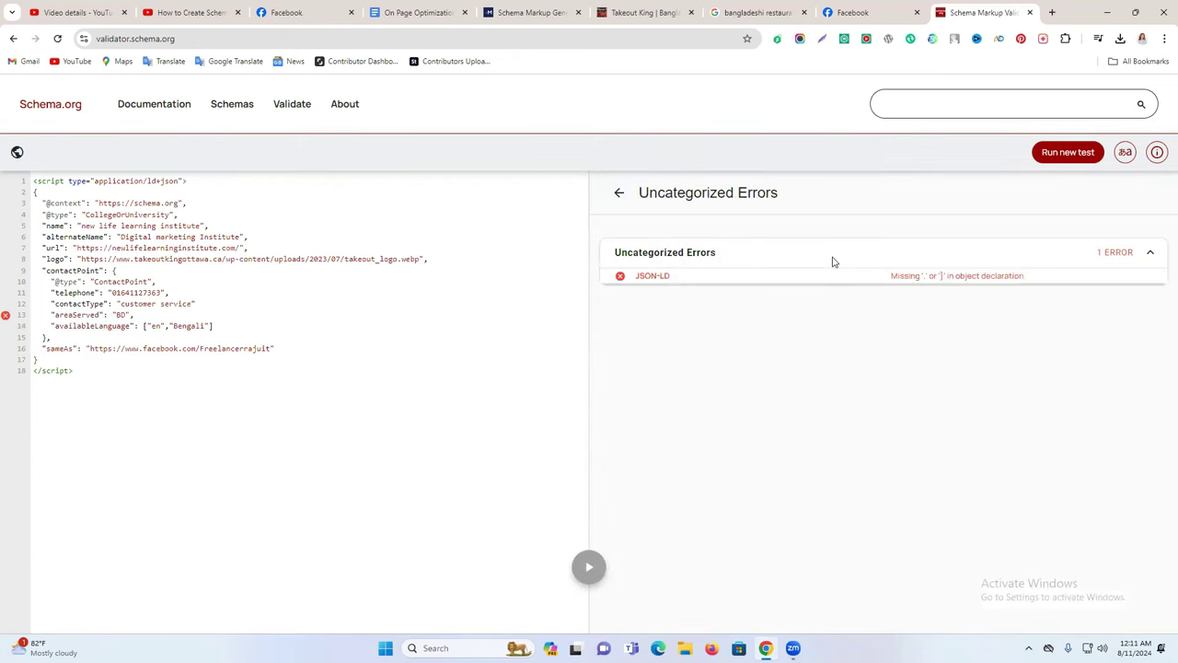
pyautogui.click(619, 192)
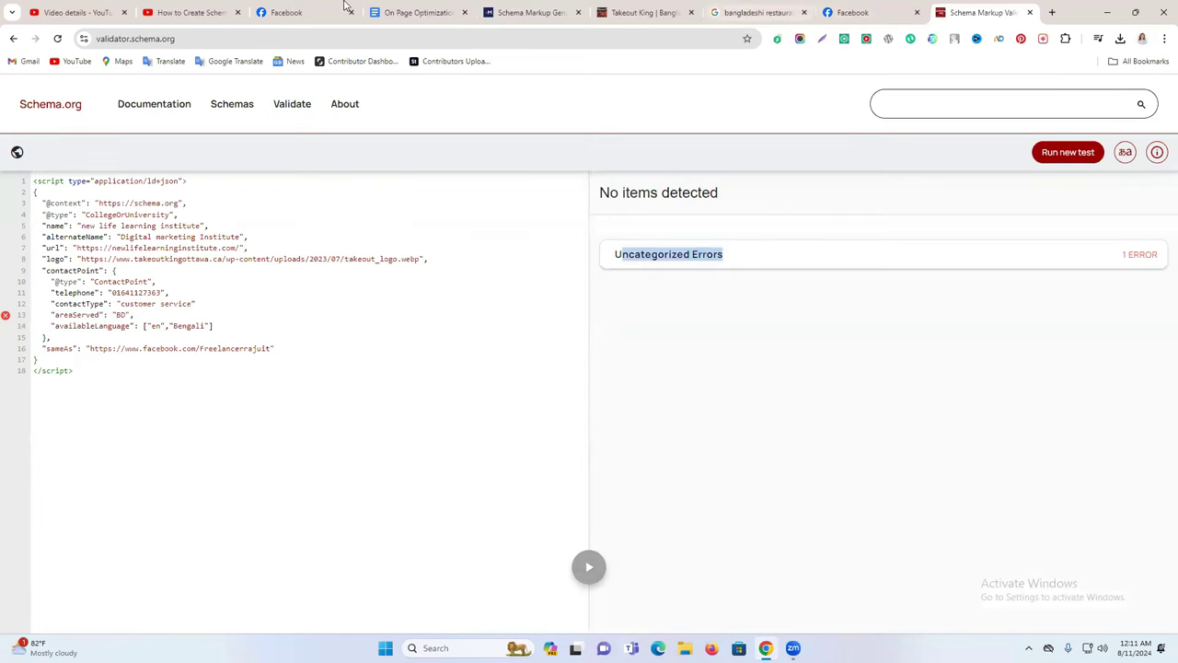
# Open the WordPress admin dashboard of newlifelearninginstitute.com in a new browser tab.
pyautogui.click(532, 12)
pyautogui.click(985, 12)
pyautogui.click(1052, 12)
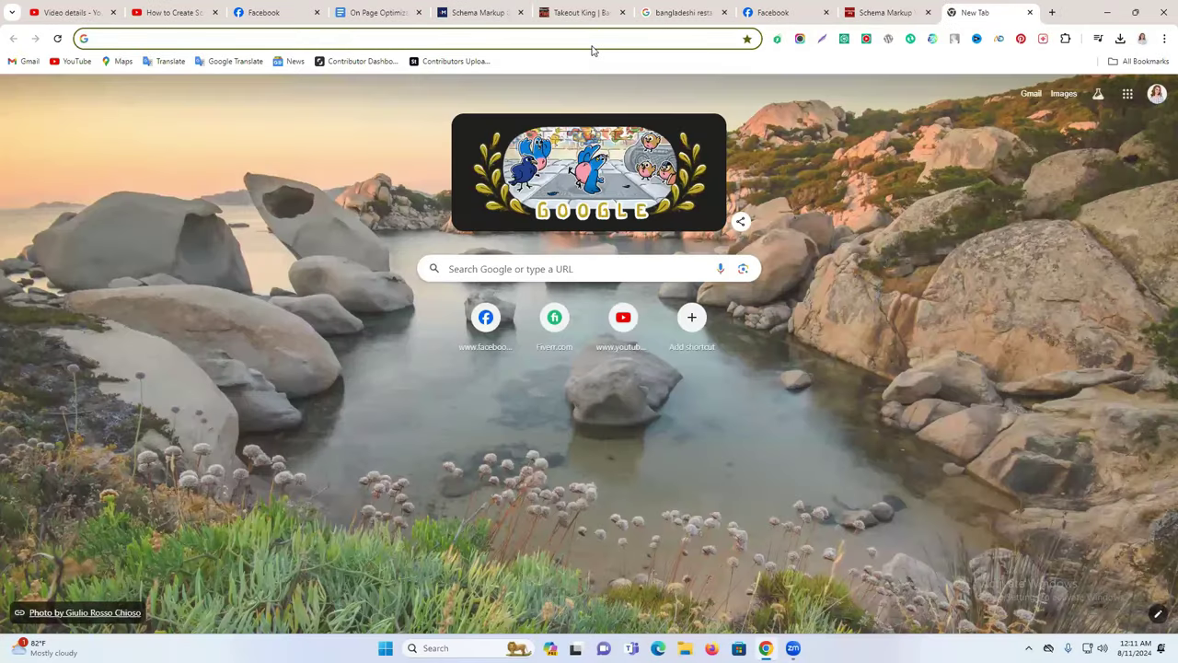
pyautogui.click(592, 46)
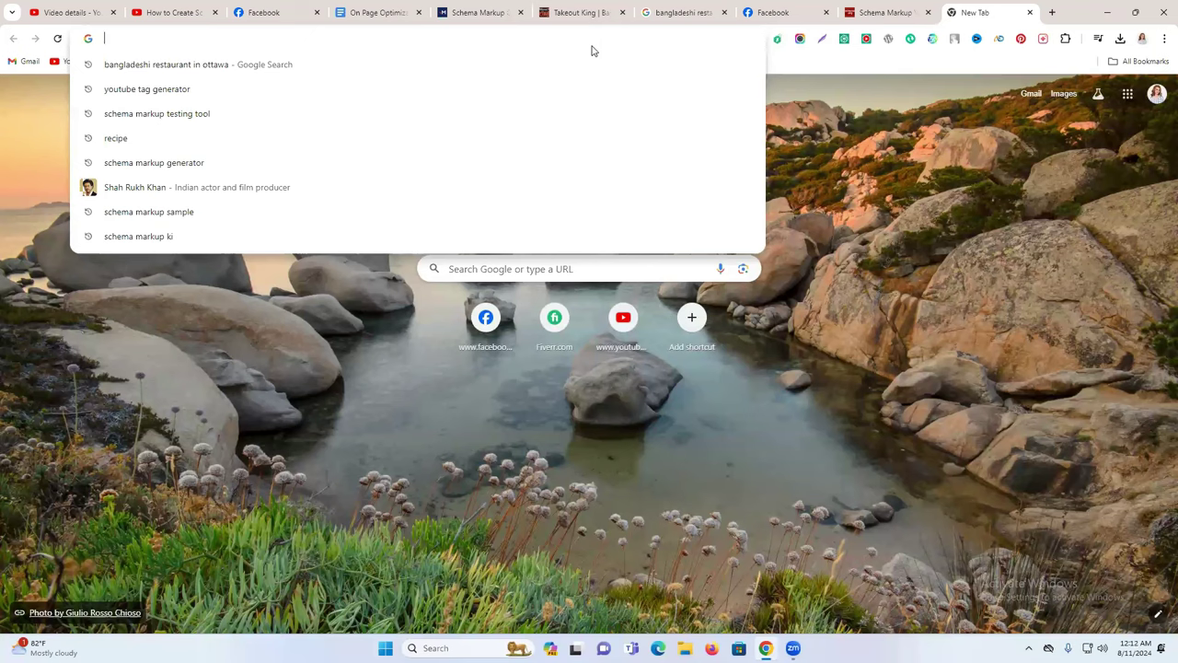
pyautogui.write('n')
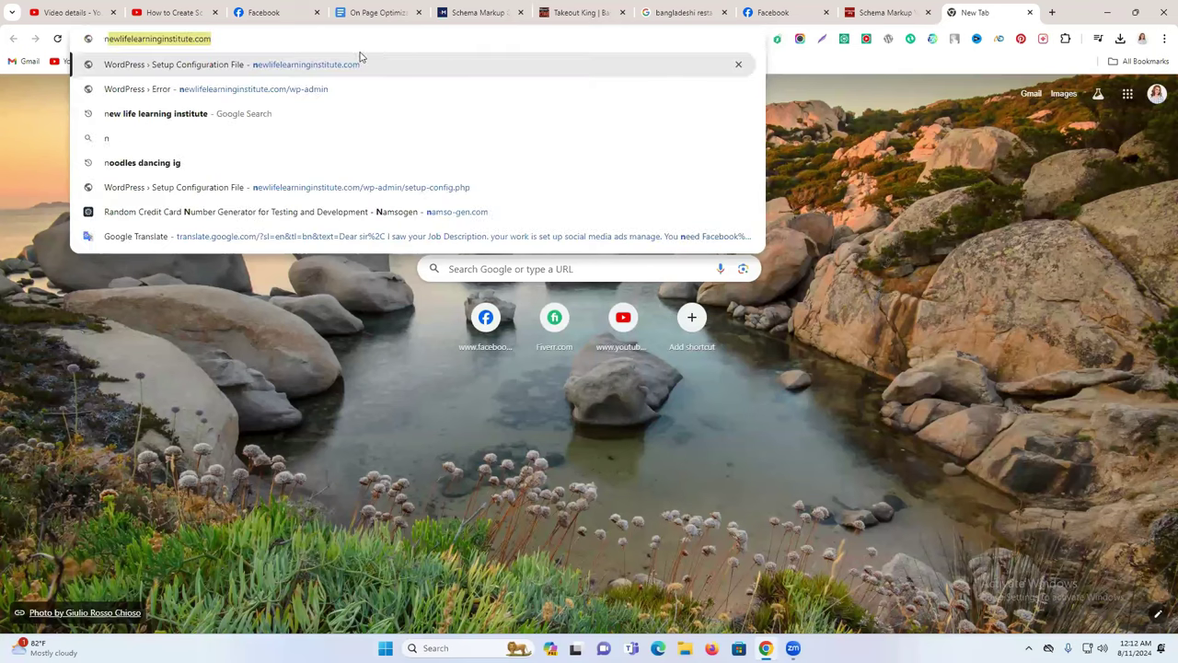
pyautogui.click(317, 84)
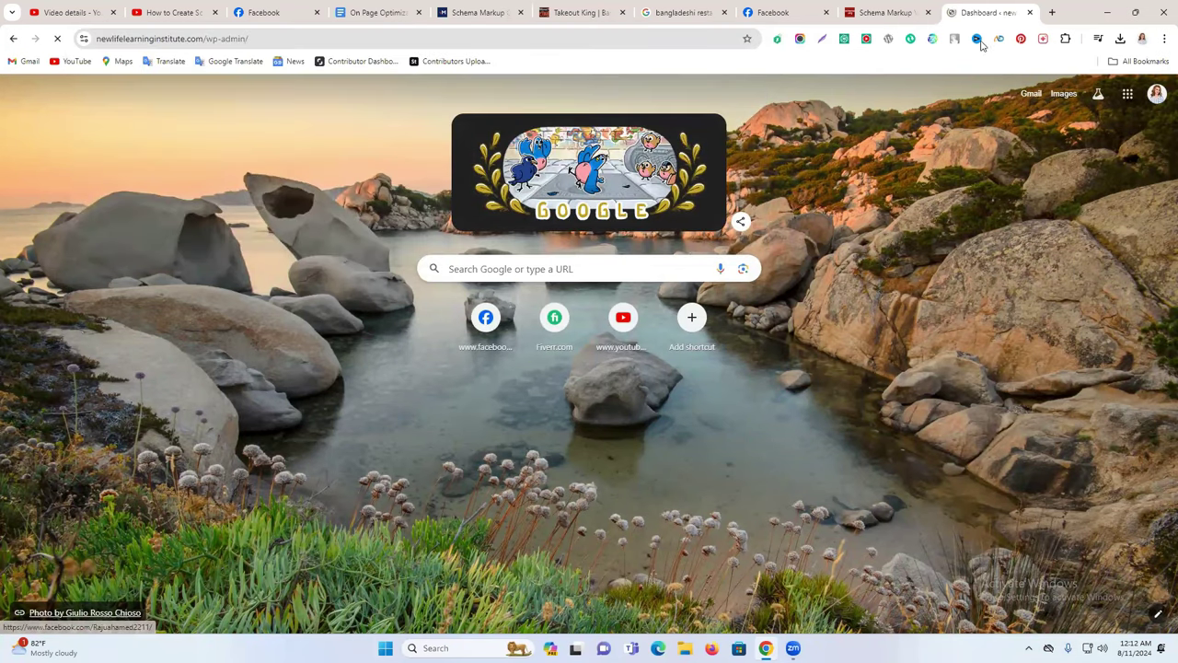
pyautogui.click(870, 11)
pyautogui.hotkey('ctrl', 'Tab')
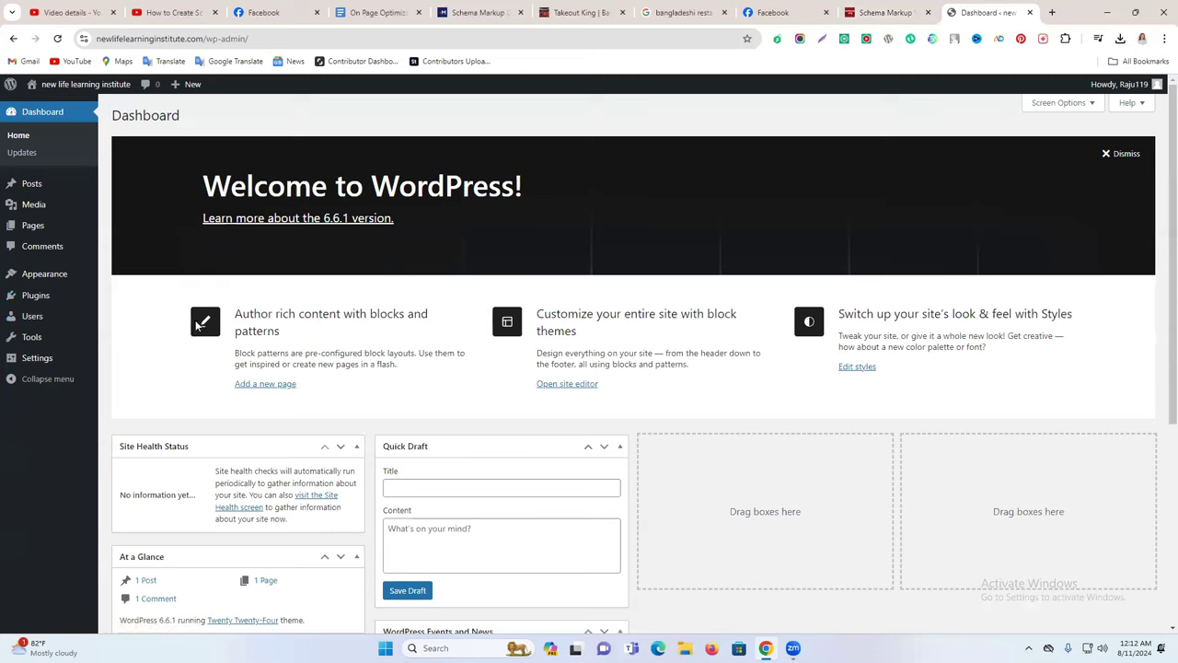
# Go to the page for adding new WordPress plugins and search for "header".
pyautogui.moveTo(48, 285)
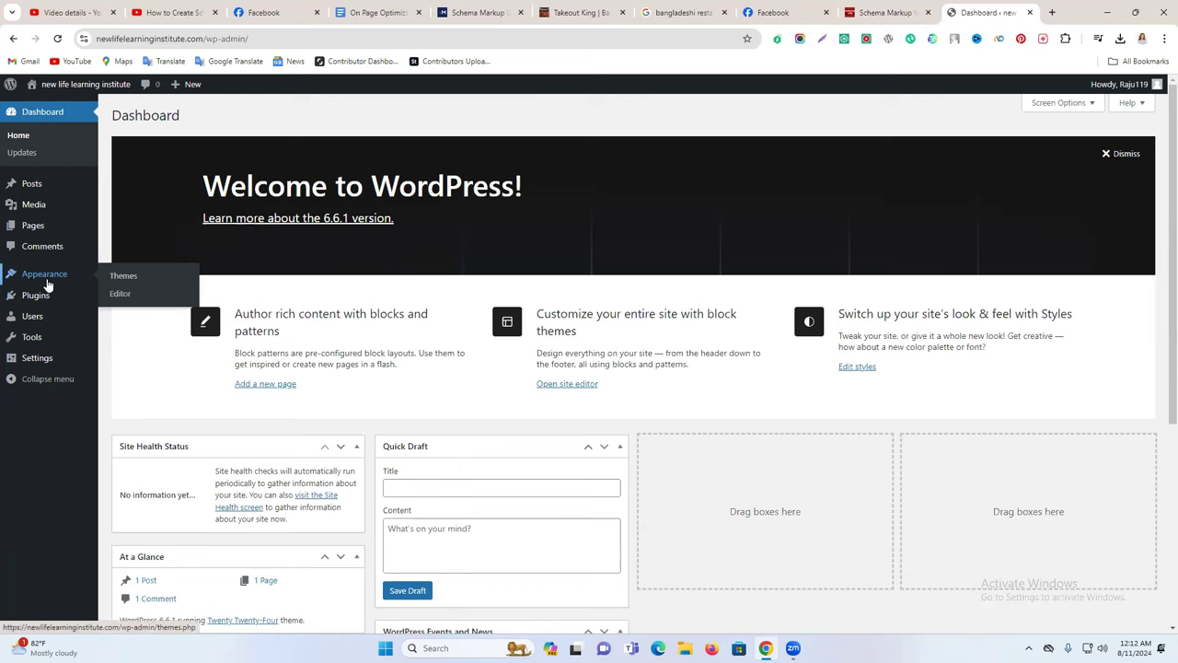
pyautogui.moveTo(32, 304)
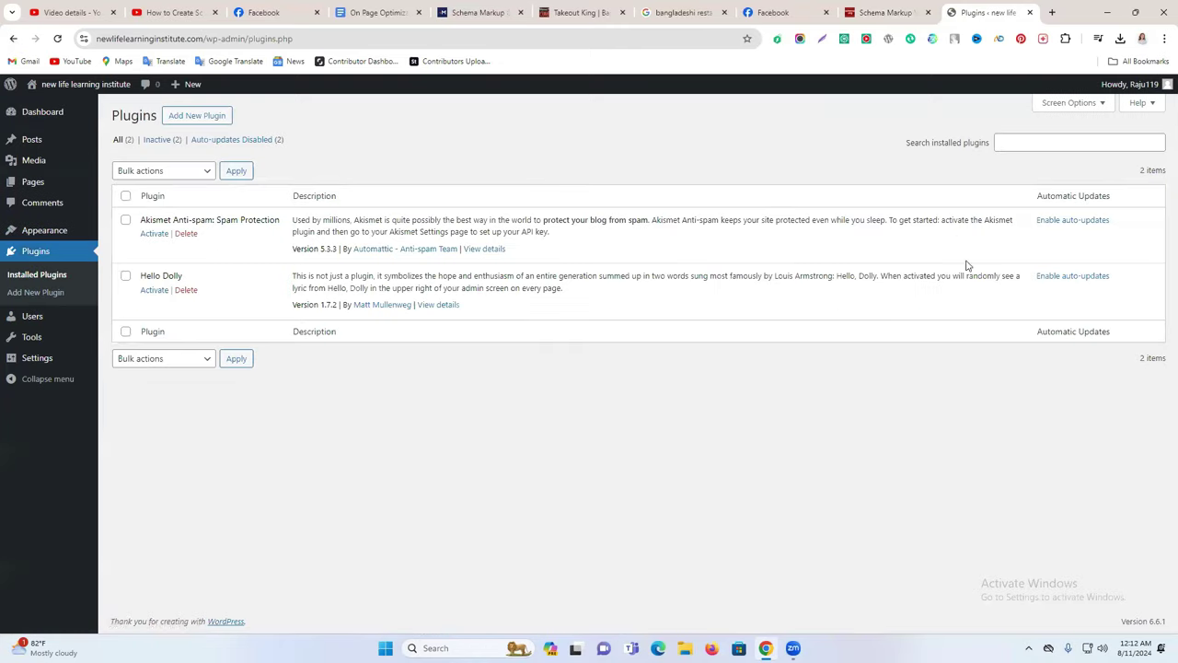
pyautogui.click(204, 118)
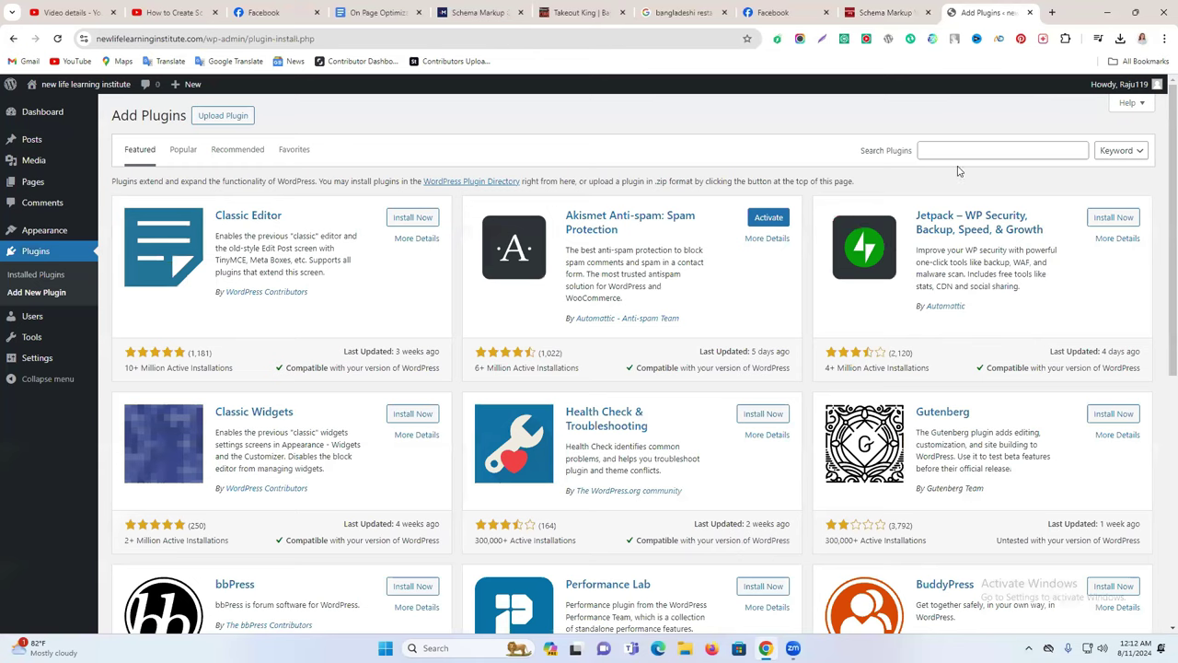
pyautogui.click(956, 150)
pyautogui.write('hear')
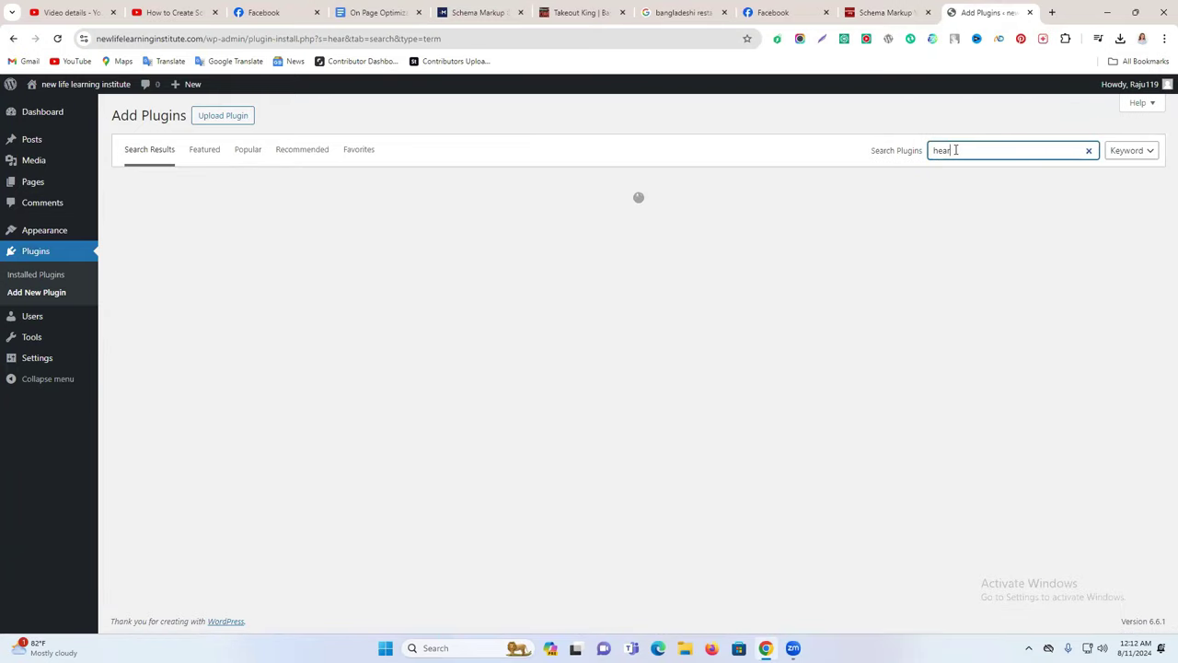
pyautogui.press('BackSpace')
pyautogui.press('BackSpace')
pyautogui.write('der')
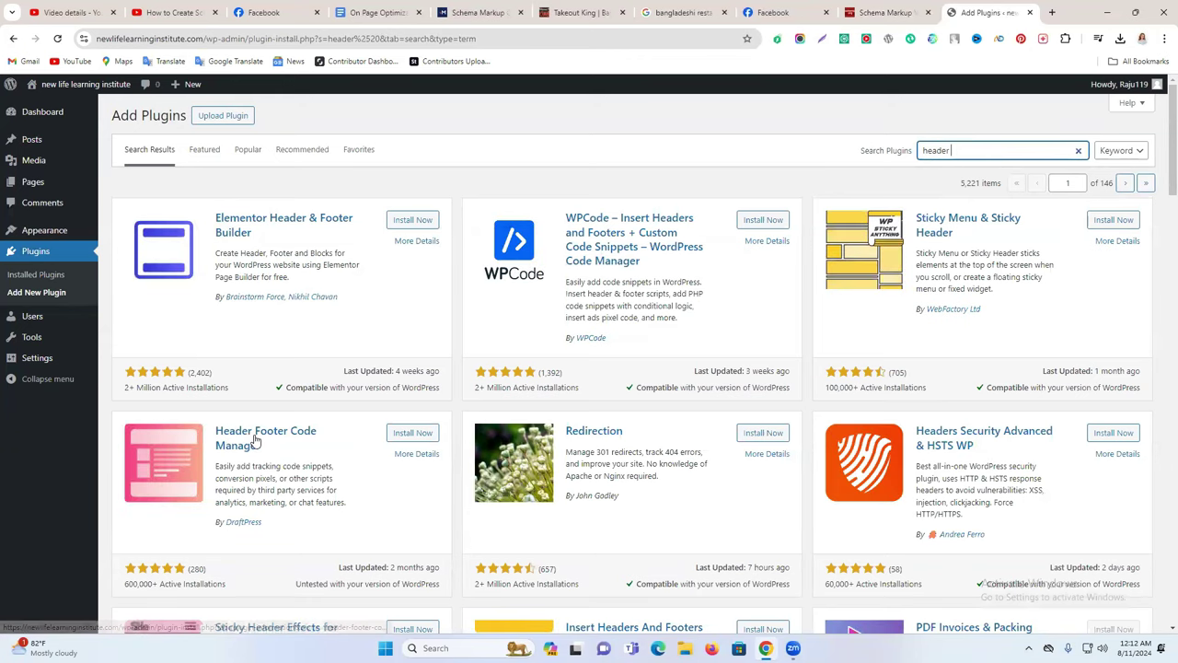
# Install and activate the Header Footer Code Manager plugin.
pyautogui.click(411, 434)
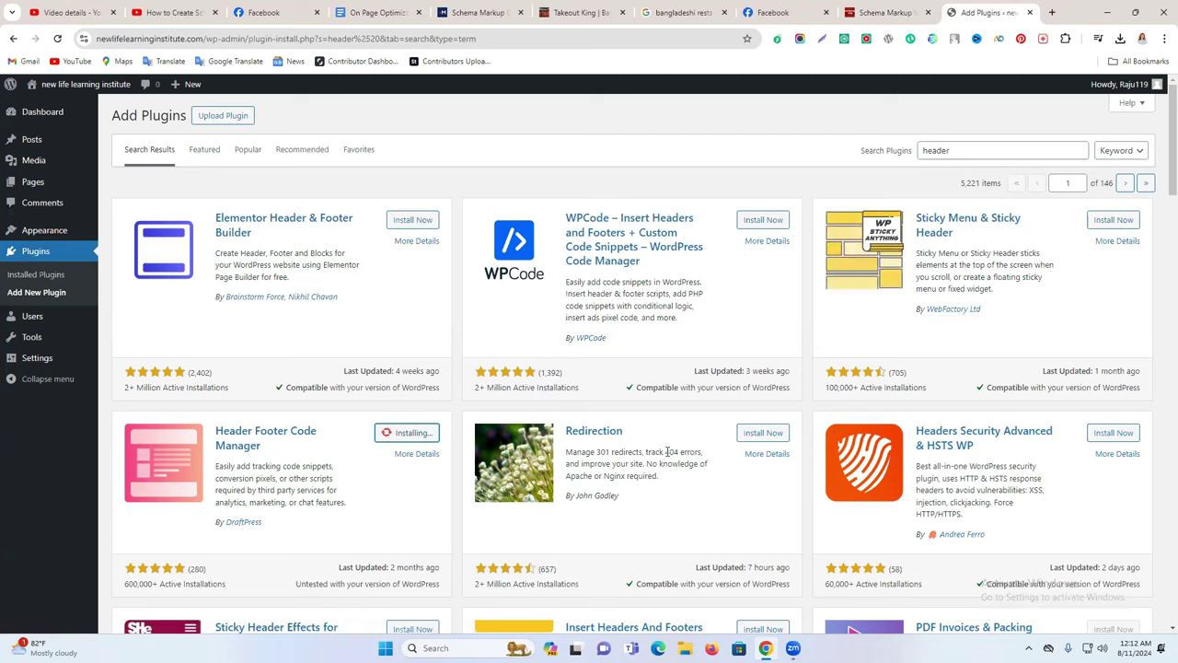
pyautogui.scroll(-2, 501, 535)
pyautogui.scroll(2, 502, 534)
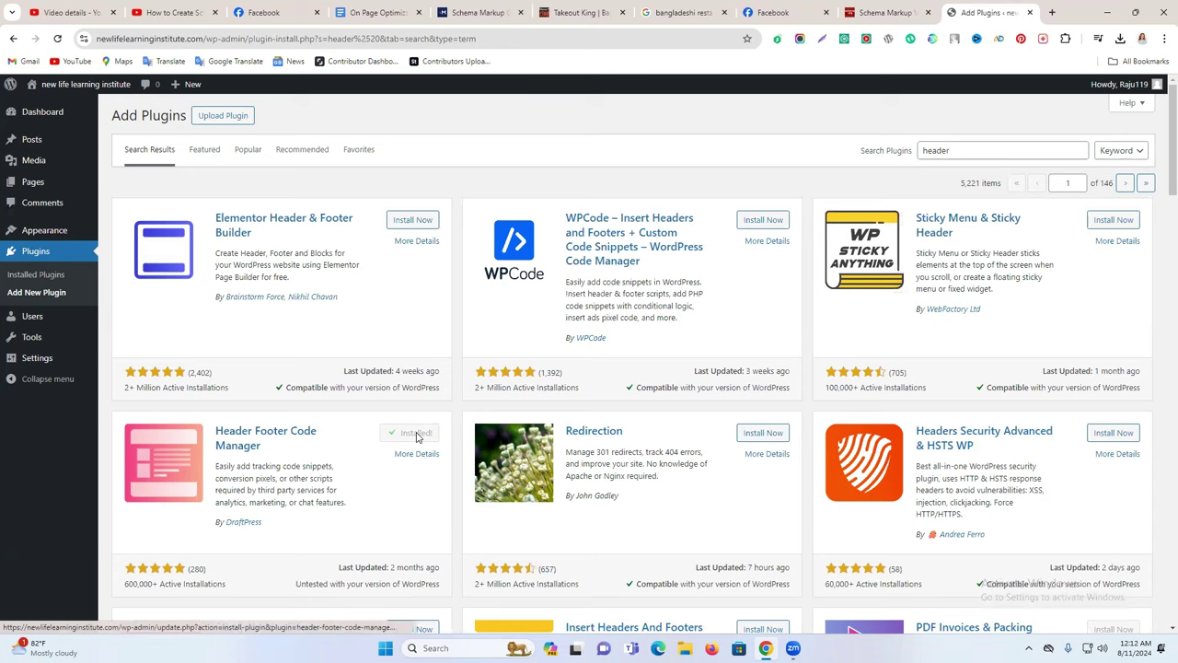
pyautogui.click(418, 432)
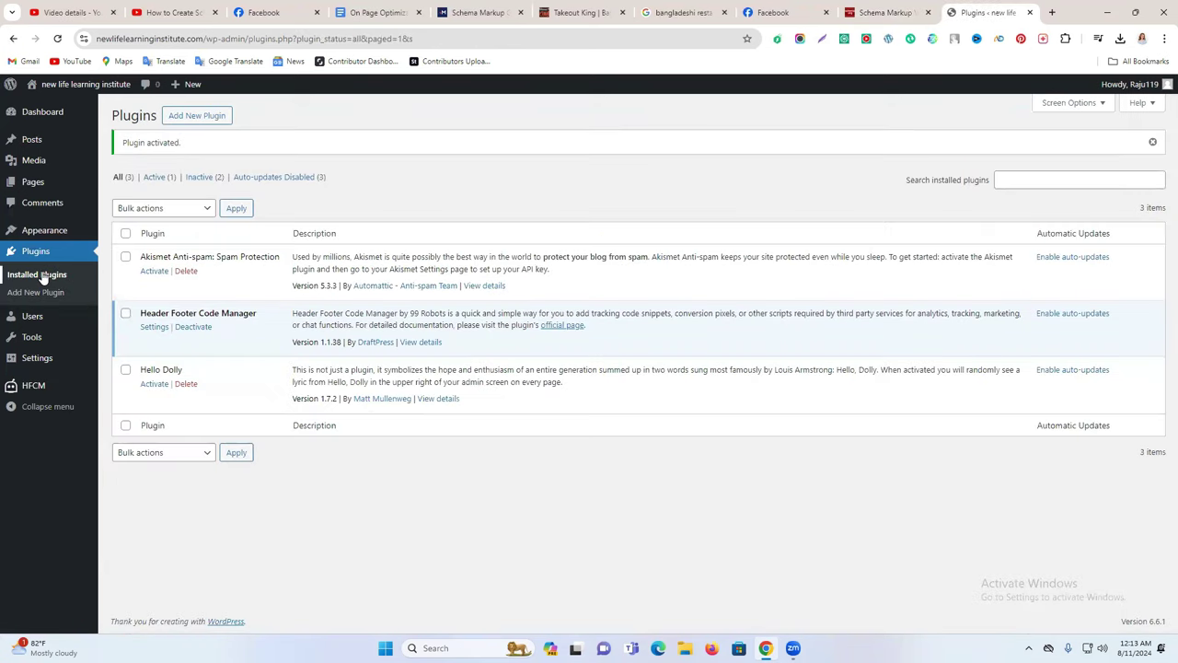
# Start a new snippet in the Header Footer Code Manager plugin.
pyautogui.moveTo(37, 392)
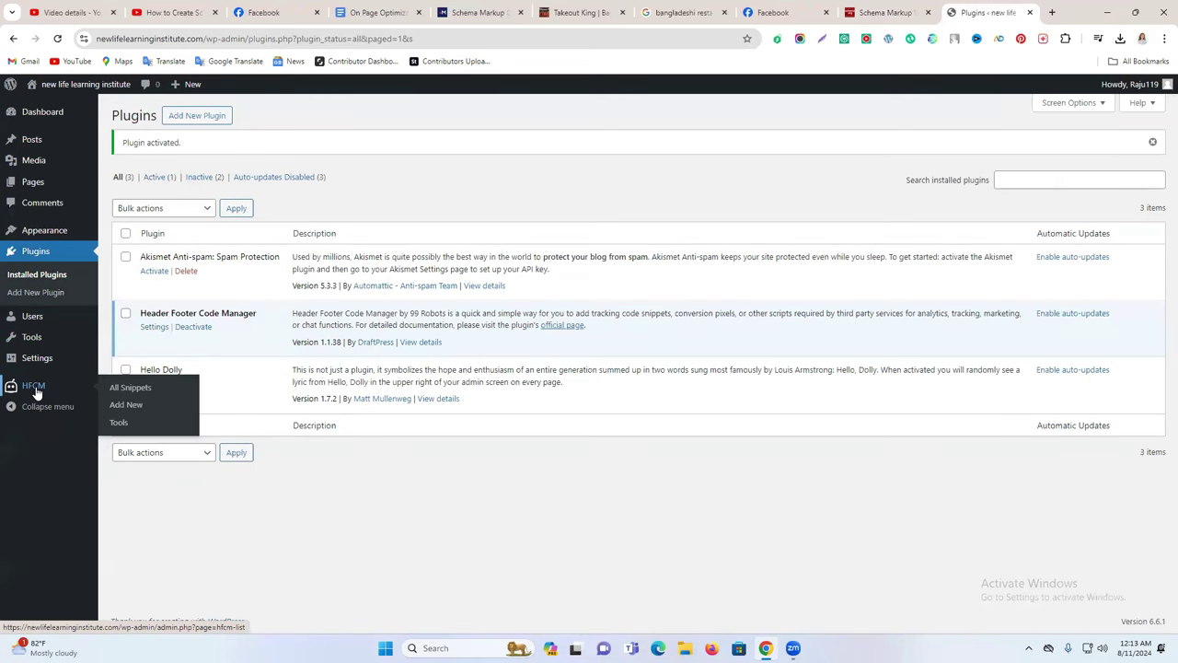
pyautogui.click(37, 392)
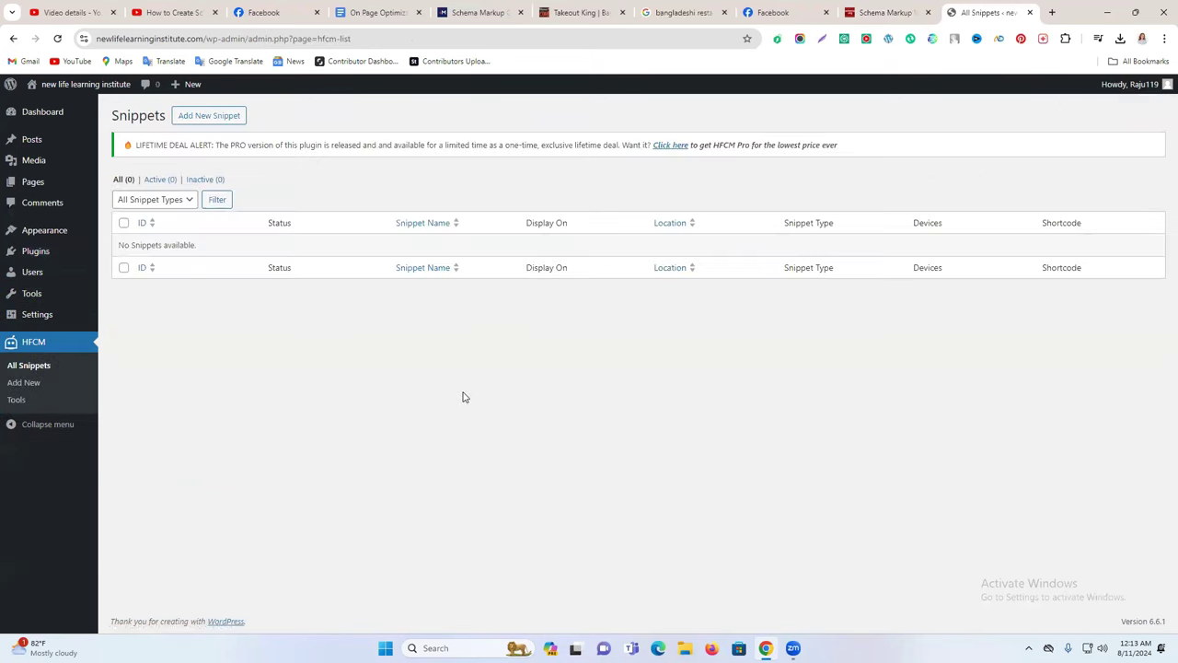
pyautogui.click(215, 120)
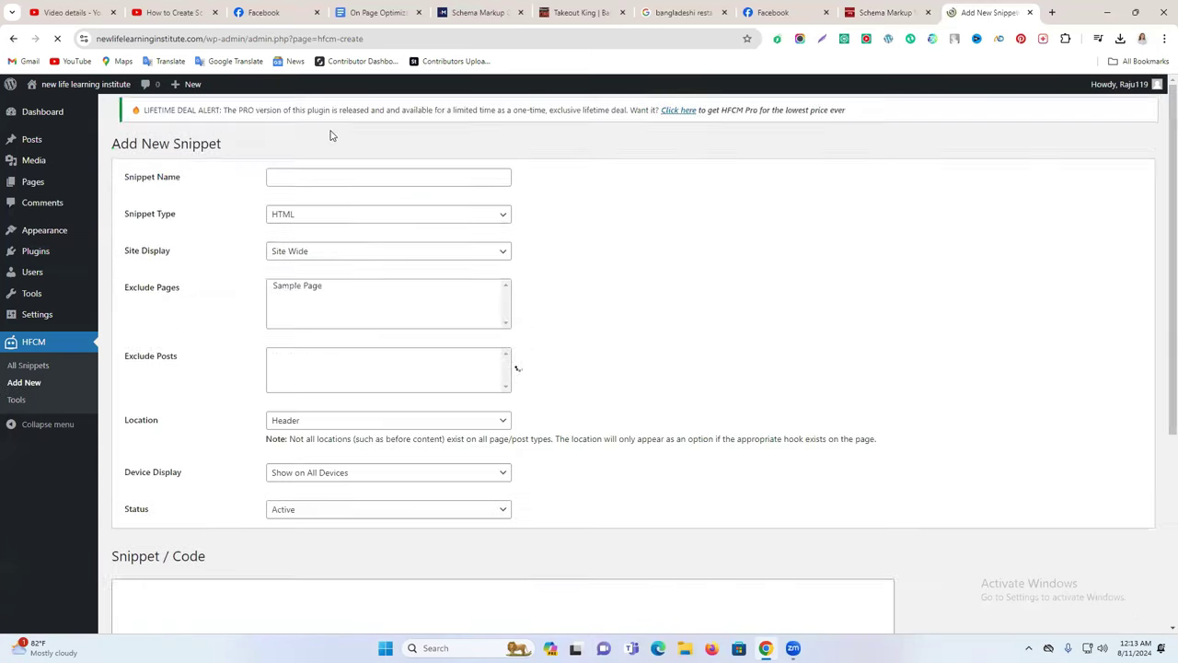
# Fill in the snippet name with the suggested first name and choose HTML as the snippet type.
pyautogui.click(296, 180)
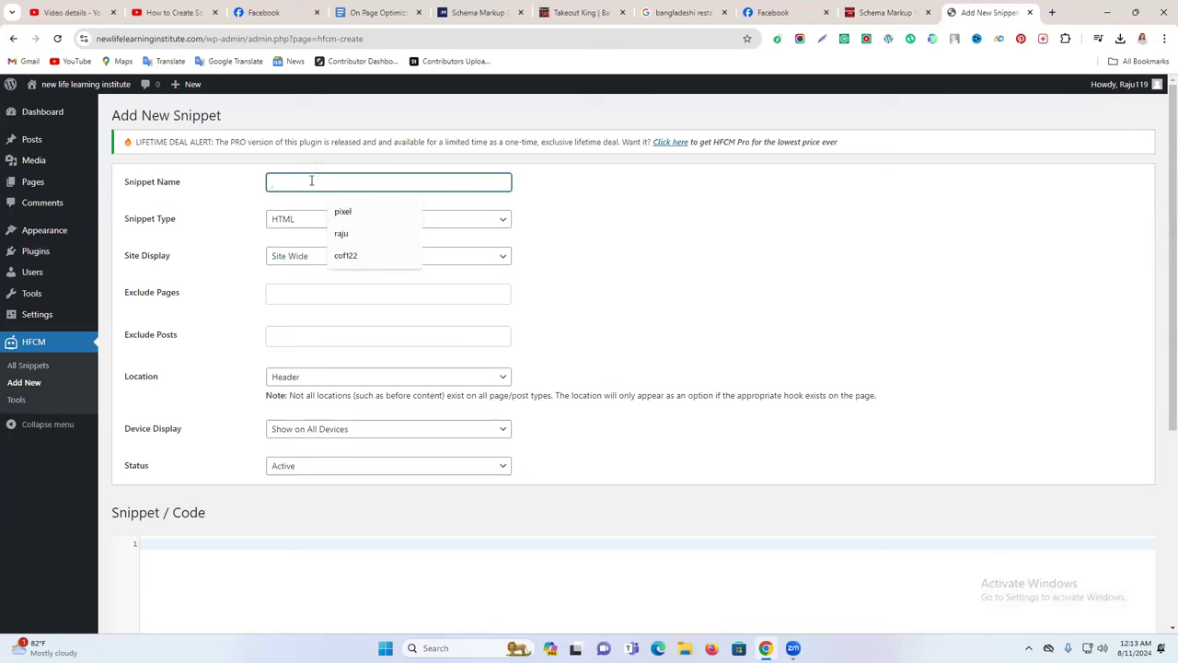
pyautogui.click(359, 233)
pyautogui.click(293, 221)
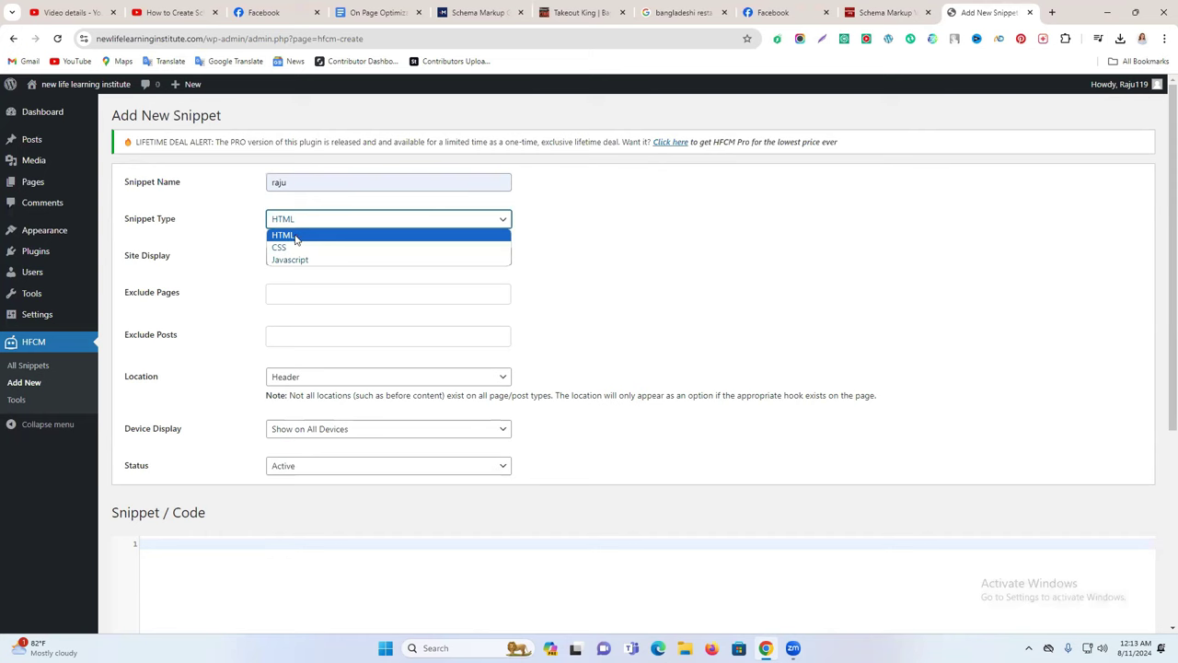
pyautogui.click(295, 237)
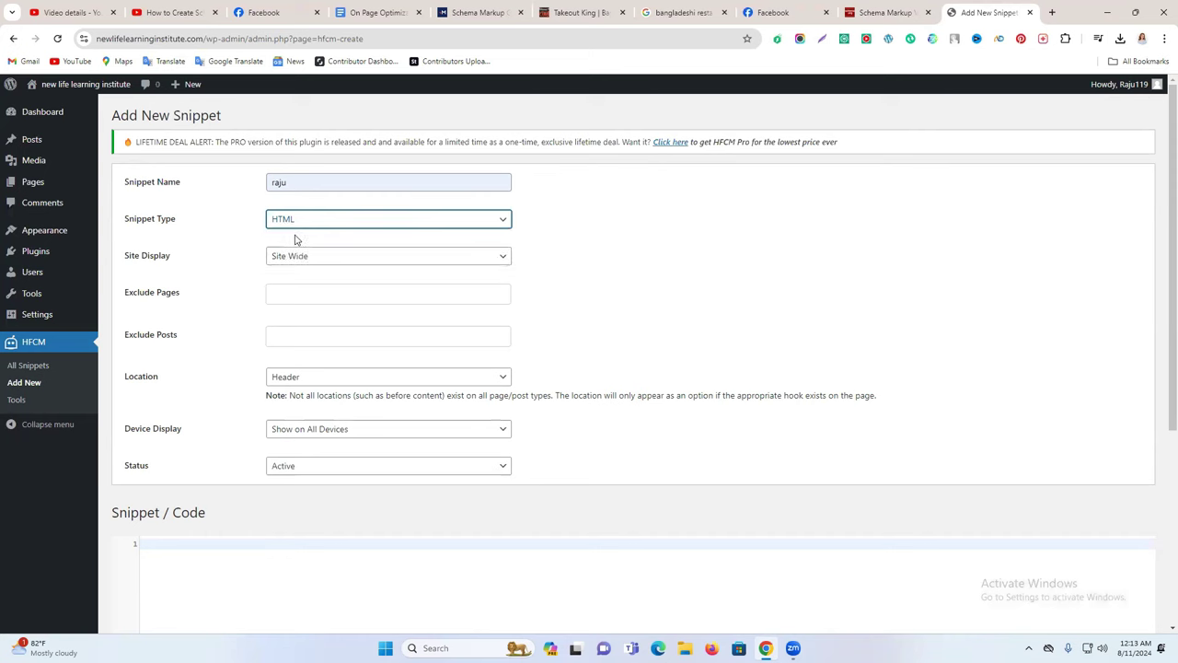
# Set the snippet's site display to Home Page, leaving the excluded pages and posts empty.
pyautogui.click(325, 260)
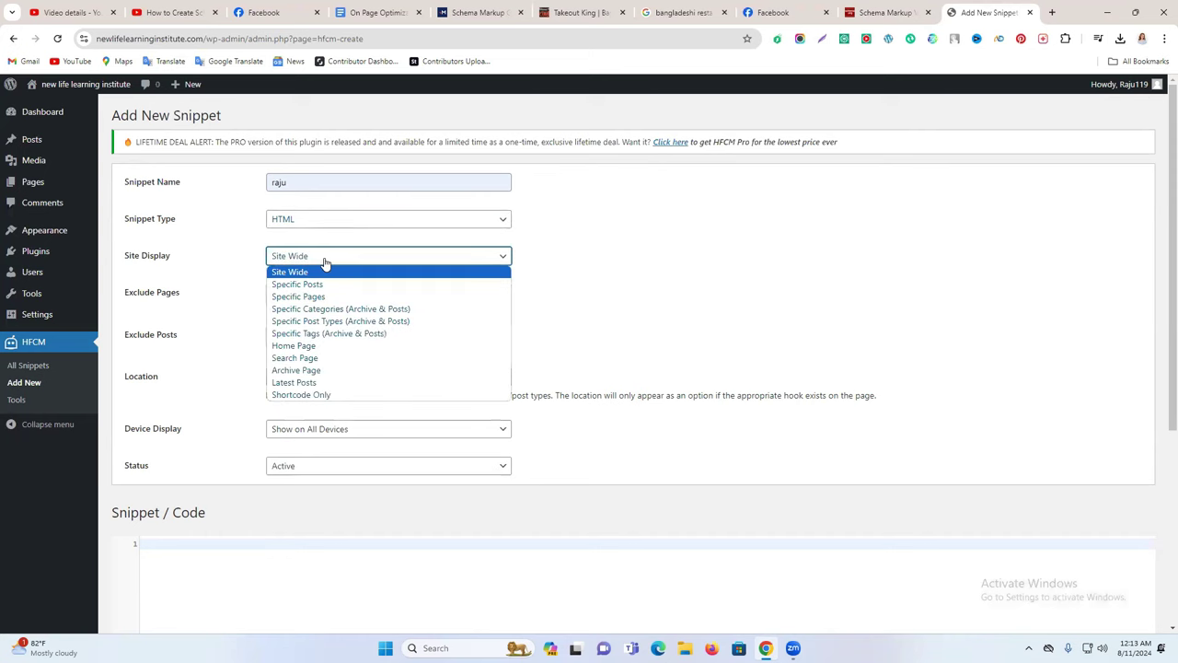
pyautogui.click(343, 347)
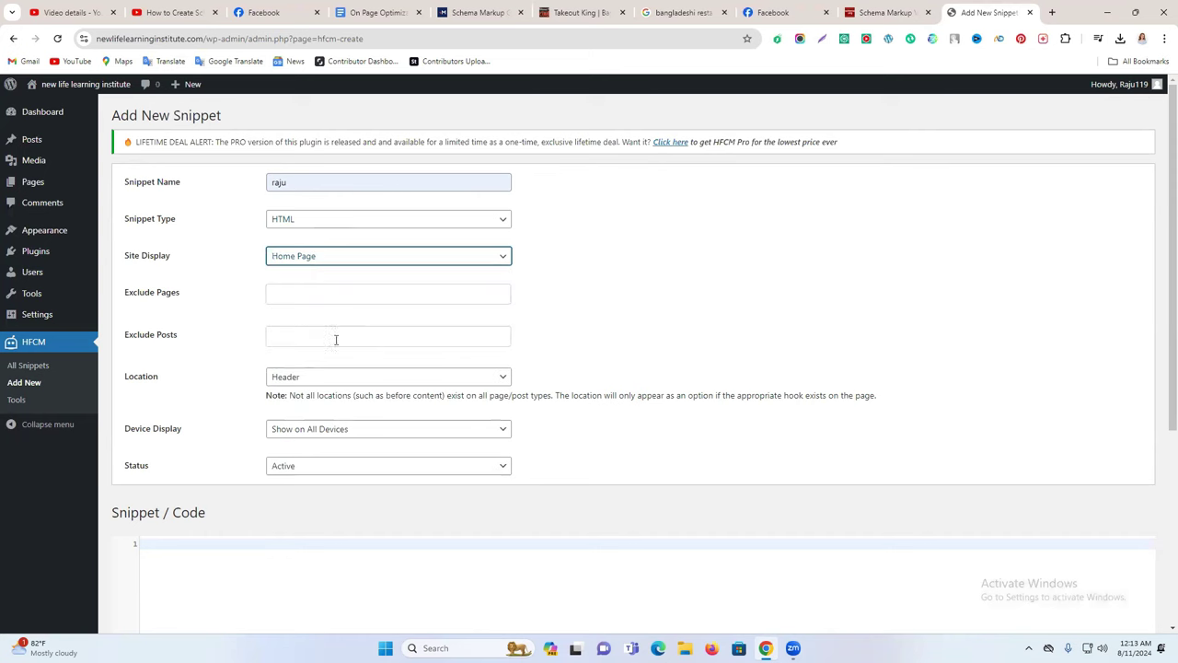
pyautogui.click(290, 295)
pyautogui.click(306, 256)
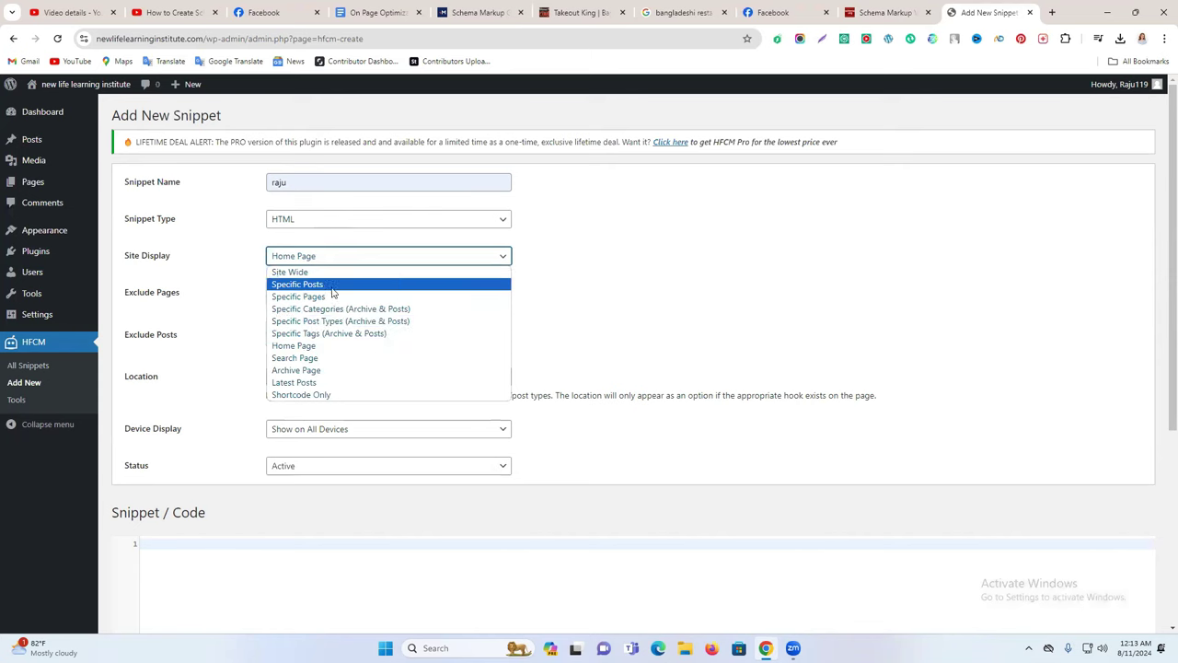
pyautogui.click(311, 345)
pyautogui.click(292, 298)
pyautogui.click(182, 328)
pyautogui.click(303, 292)
pyautogui.click(225, 352)
# Keep the snippet's location as Header, its device display as Show on All Devices, and its status as Active.
pyautogui.click(303, 379)
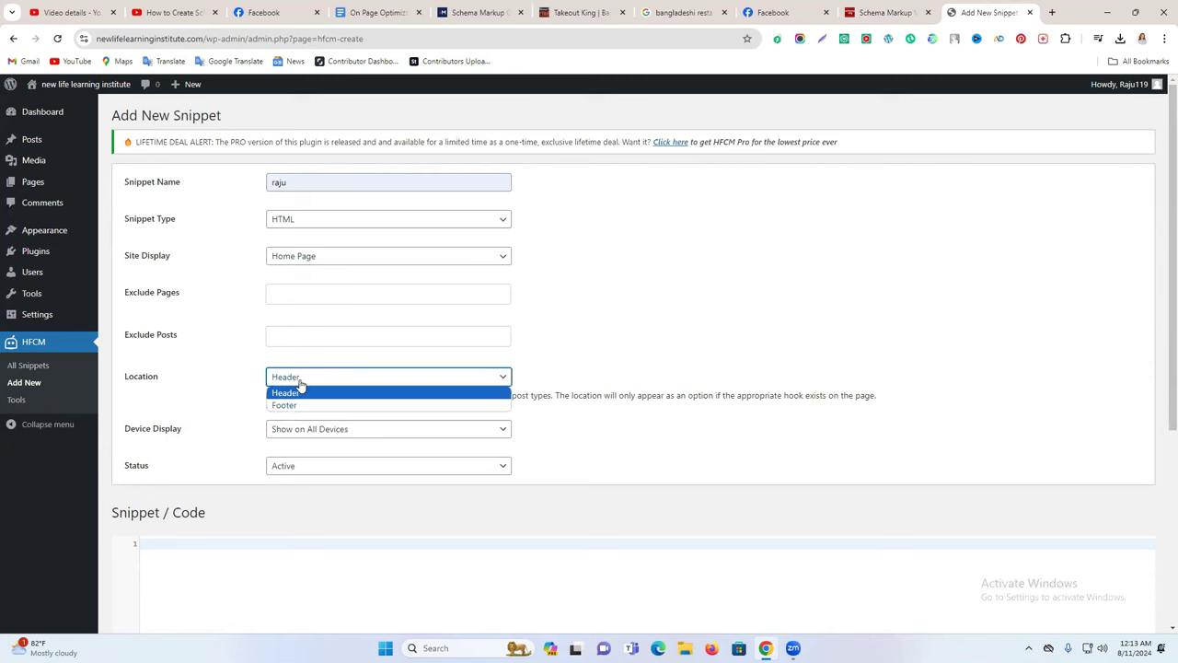
pyautogui.click(631, 353)
pyautogui.click(342, 430)
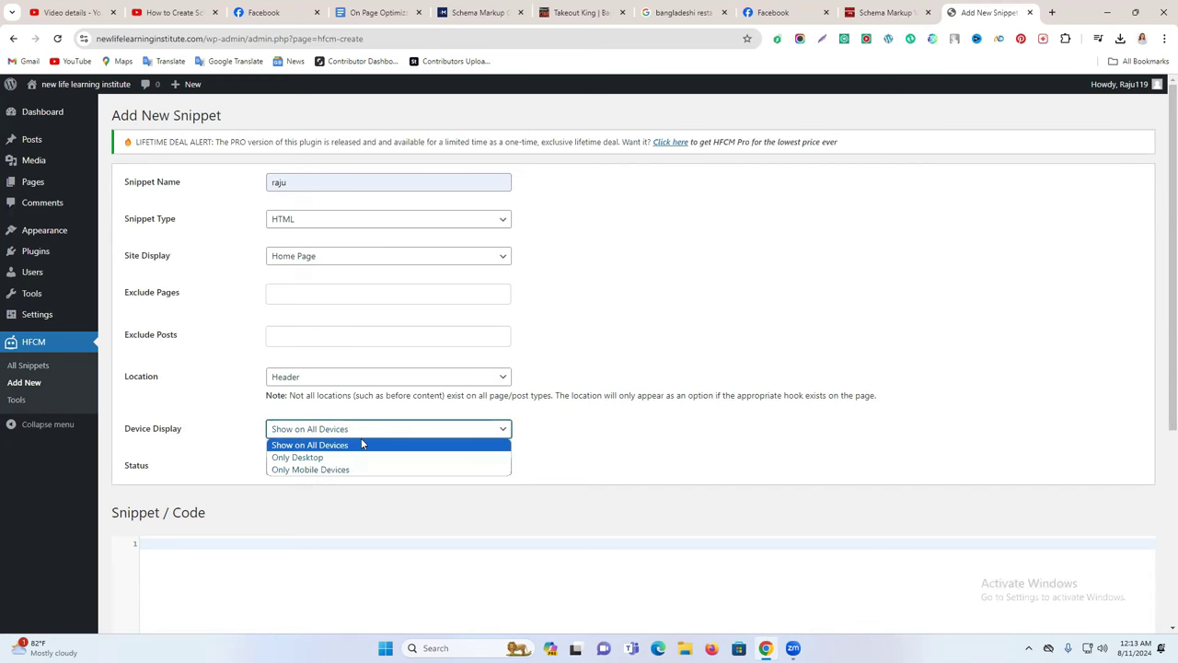
pyautogui.click(311, 446)
pyautogui.click(296, 469)
pyautogui.click(340, 482)
# Paste the copied CollegeOrUniversity JSON-LD script into the snippet code and save the snippet.
pyautogui.scroll(-2, 589, 415)
pyautogui.click(190, 358)
pyautogui.hotkey('ctrl', 'v')
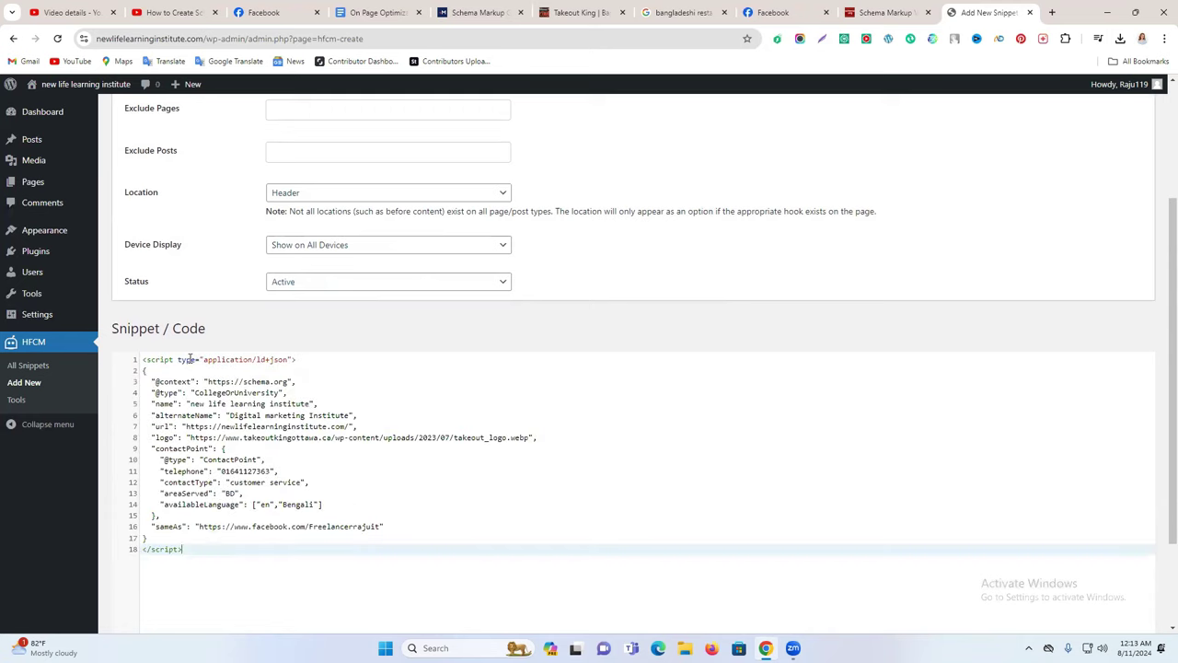
pyautogui.scroll(-1, 189, 358)
pyautogui.scroll(3, 220, 364)
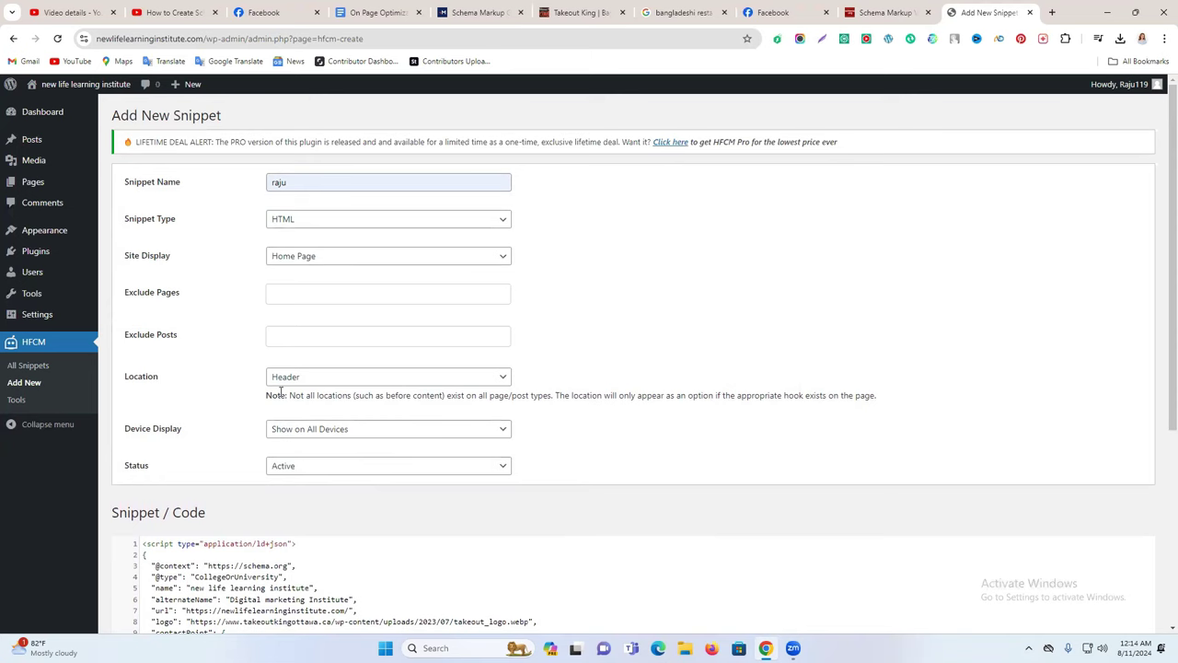
pyautogui.scroll(-3, 281, 391)
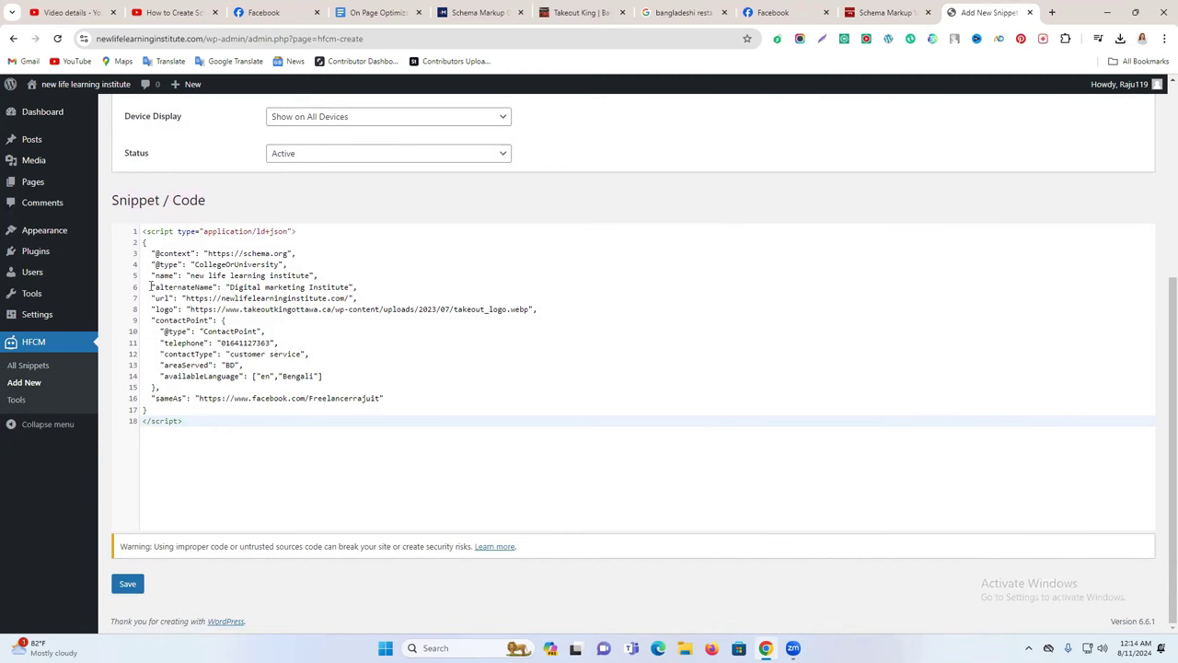
pyautogui.click(128, 587)
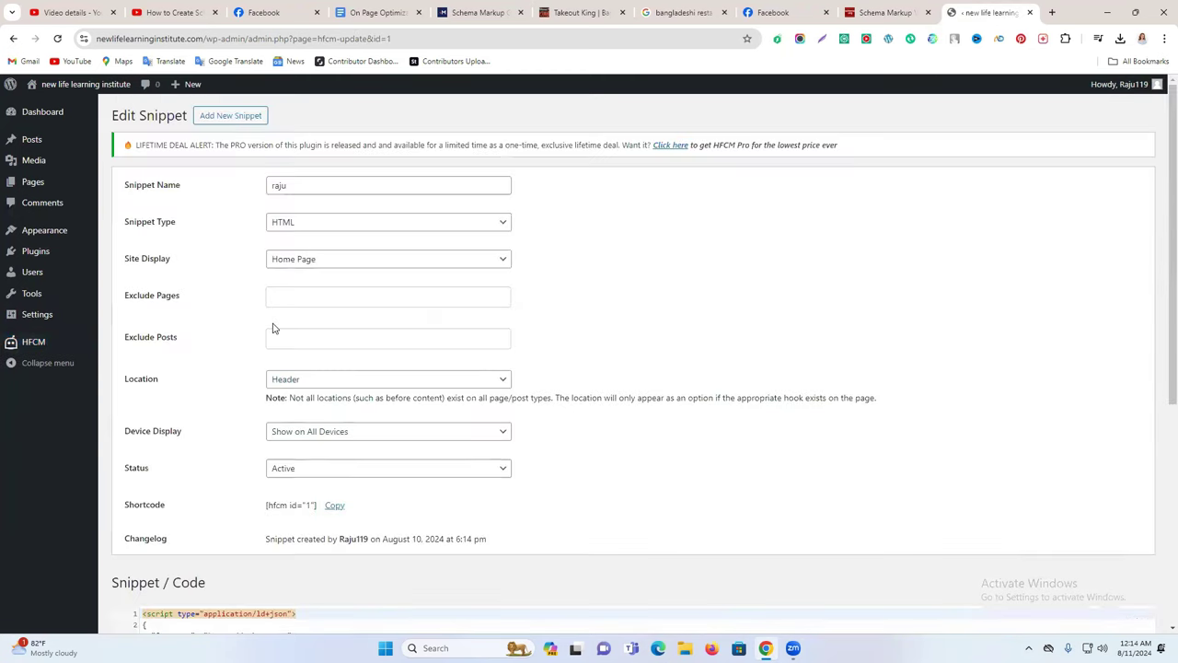
# Update the saved JSON-LD snippet and check its code.
pyautogui.scroll(-4, 331, 387)
pyautogui.click(129, 583)
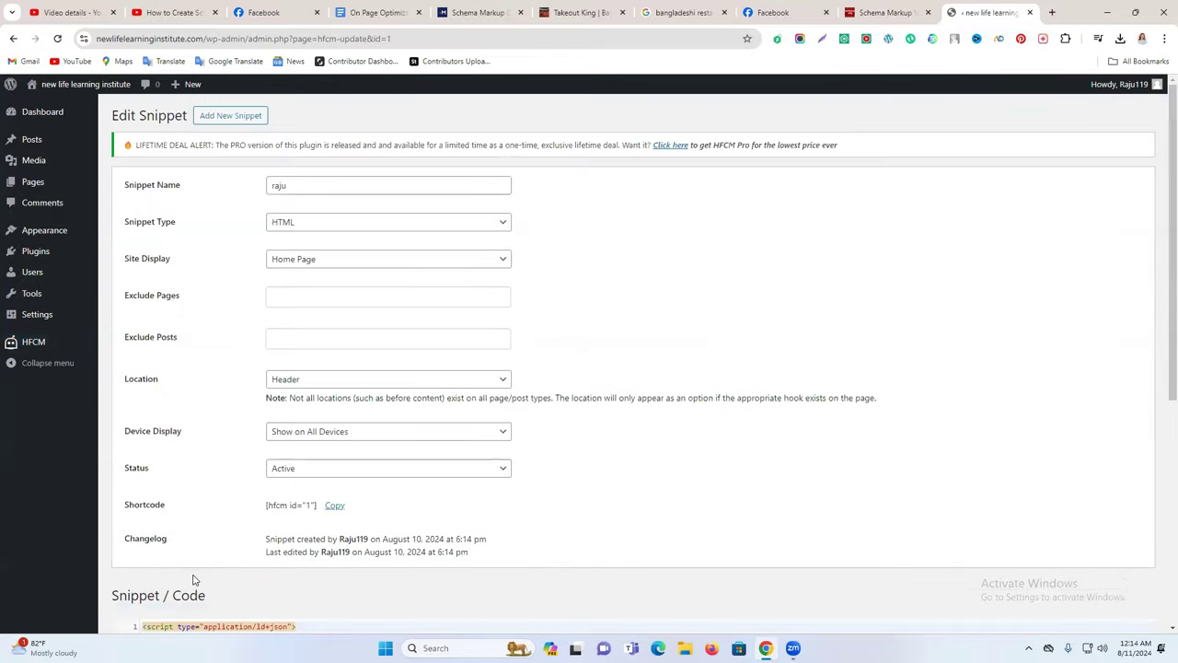
pyautogui.scroll(-3, 232, 530)
pyautogui.scroll(-1, 235, 520)
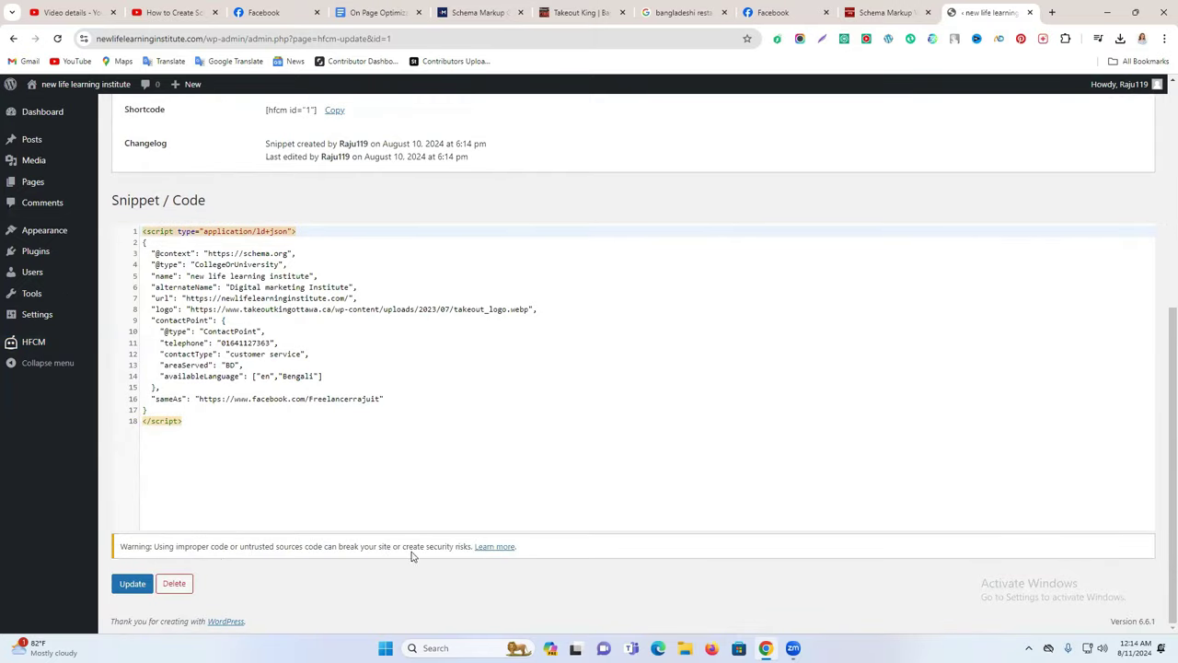
pyautogui.scroll(2, 550, 366)
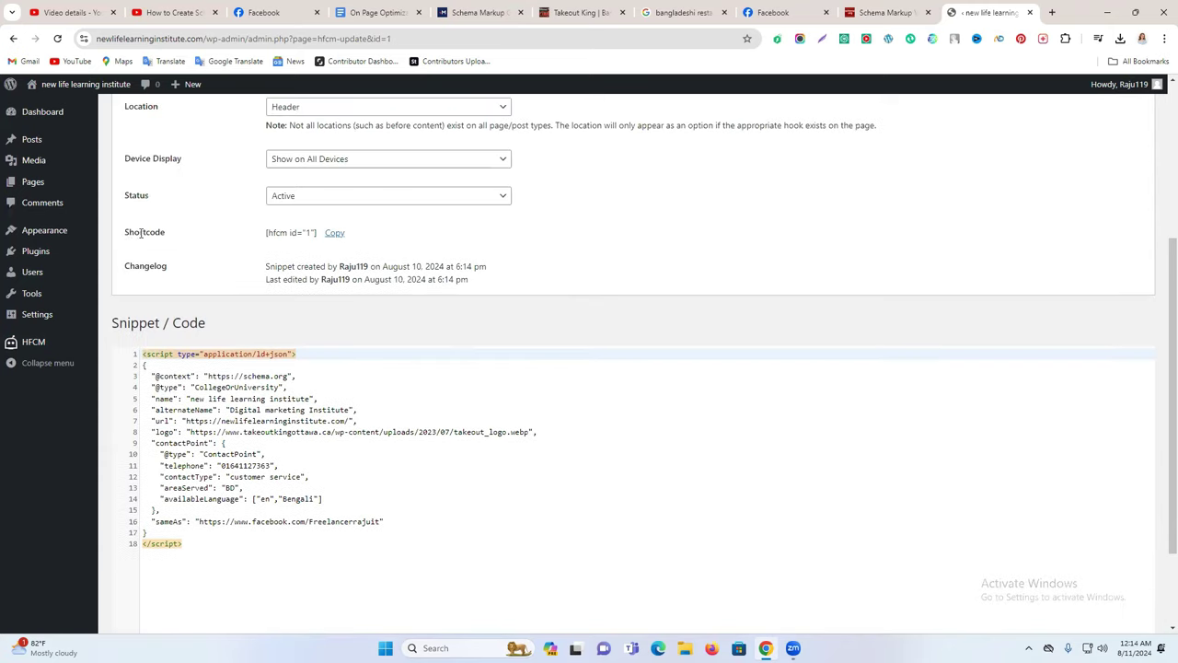
# Open the saved snippet from the list of all snippets, review its code, and go back to the list.
pyautogui.click(42, 341)
pyautogui.moveTo(195, 280)
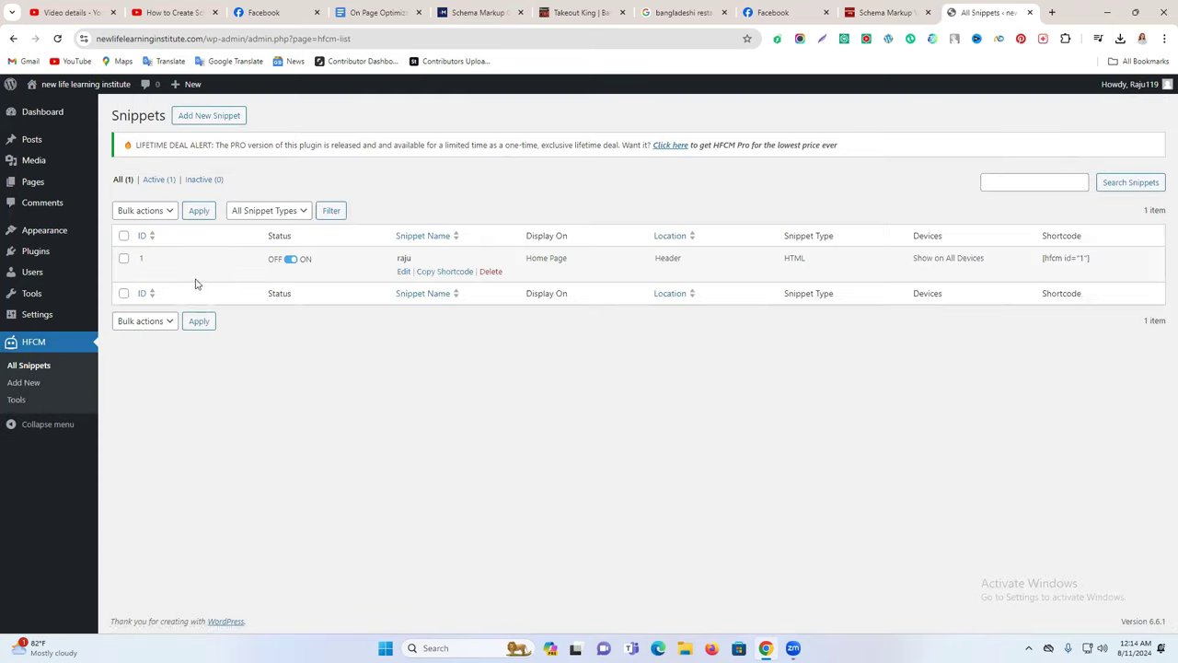
pyautogui.click(405, 273)
pyautogui.scroll(-4, 416, 289)
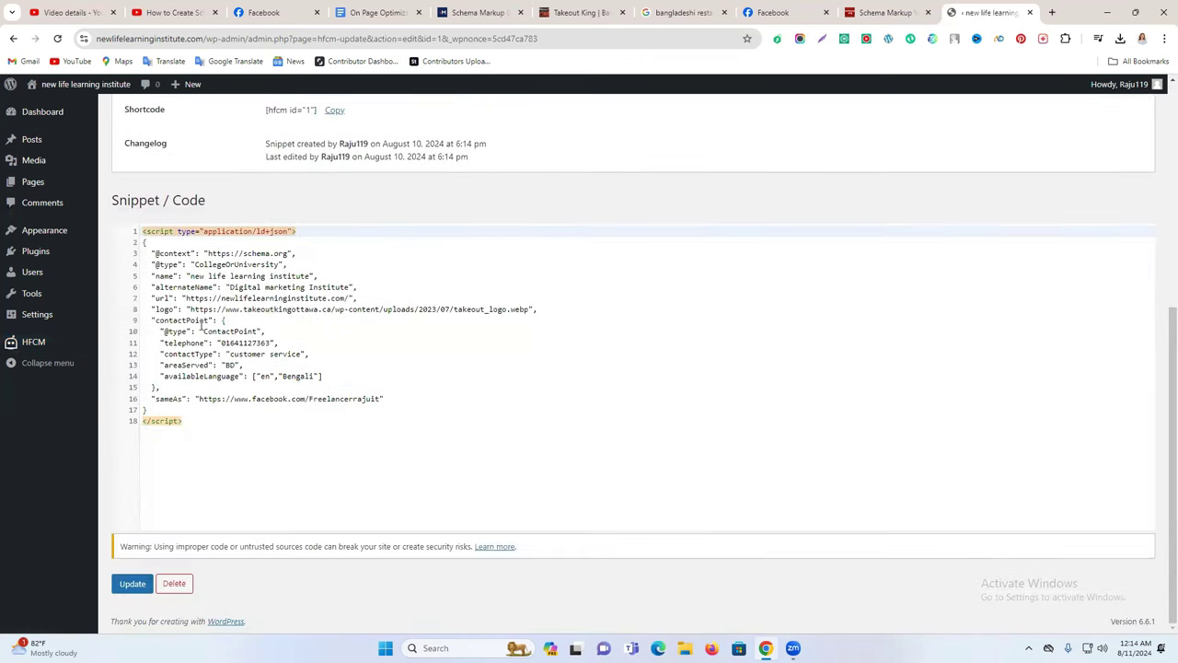
pyautogui.click(15, 40)
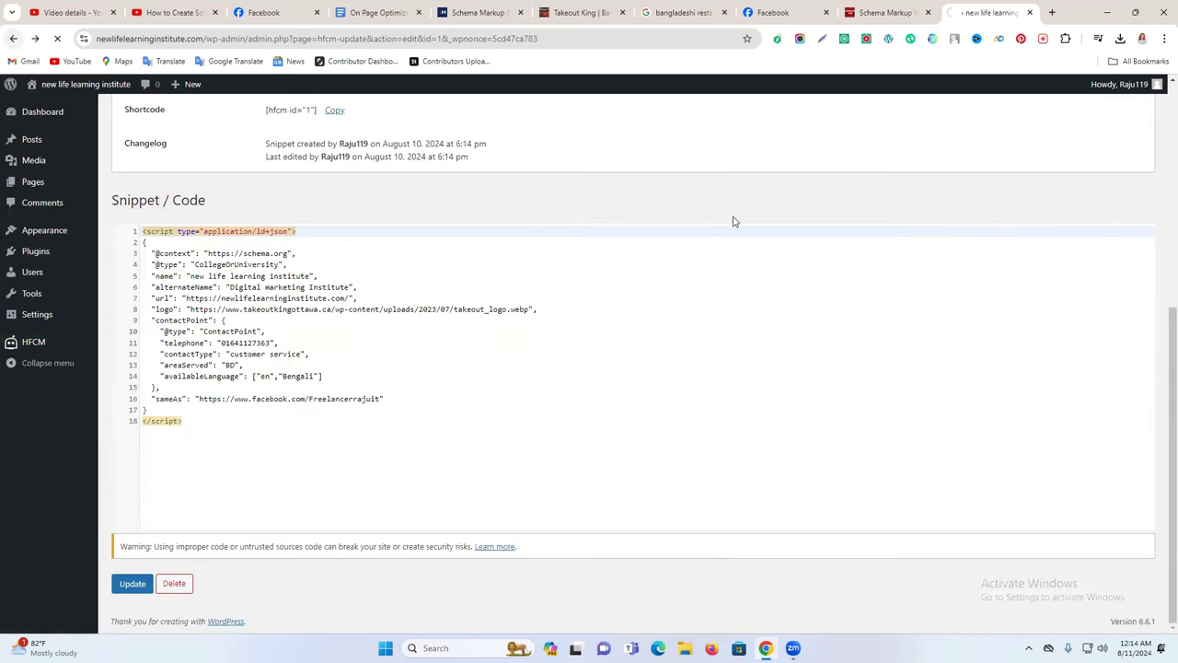